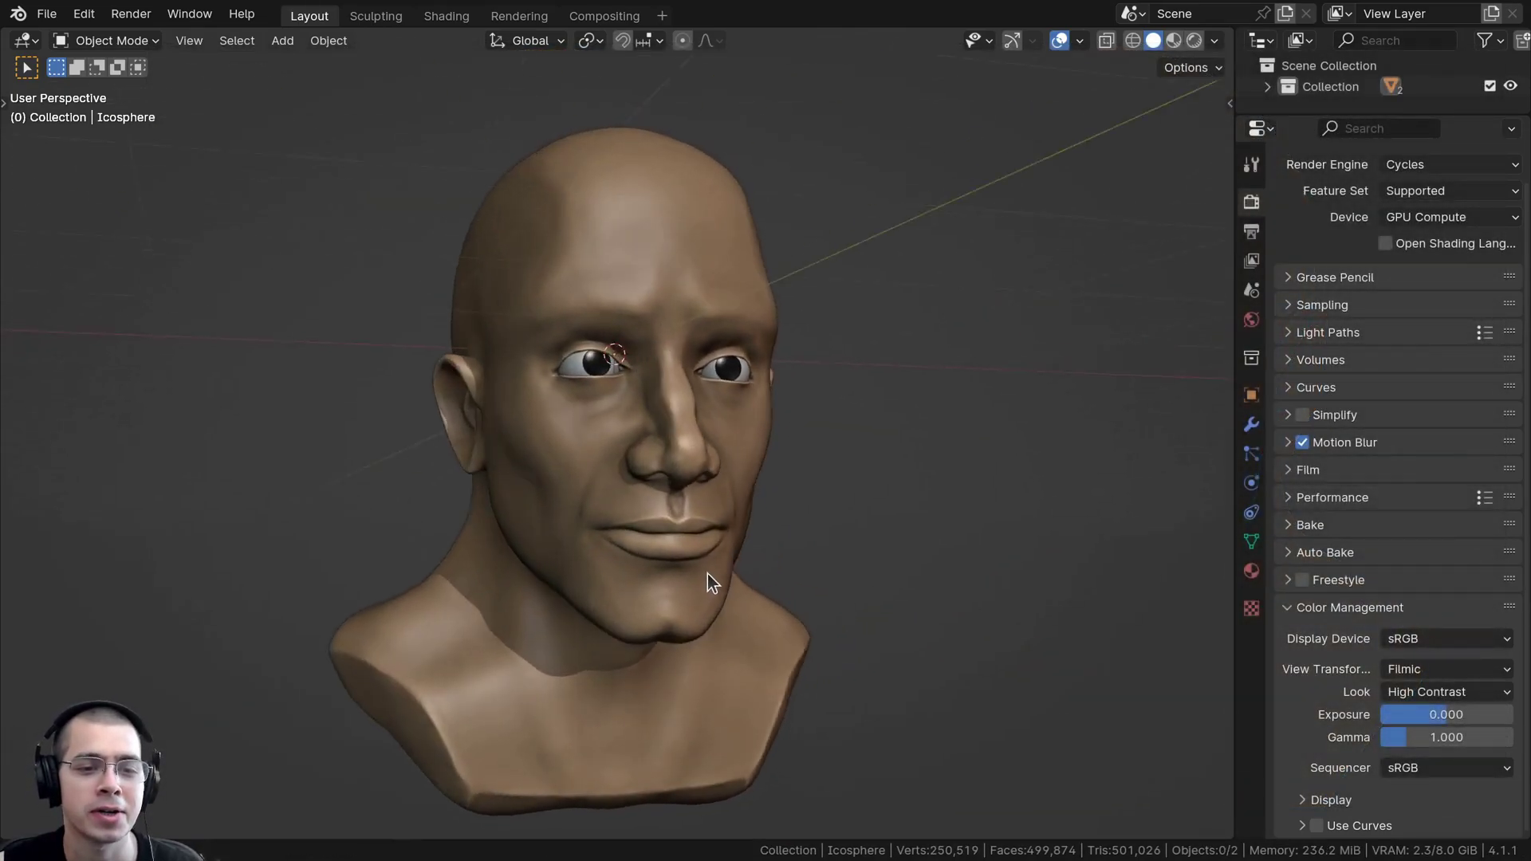
Step: Examine the sculpted head bust from several angles, including the brow area above the eyes
middle_click_drag(710, 581, 654, 620)
scroll(634, 706, "up", 6)
middle_click_drag(681, 381, 717, 372)
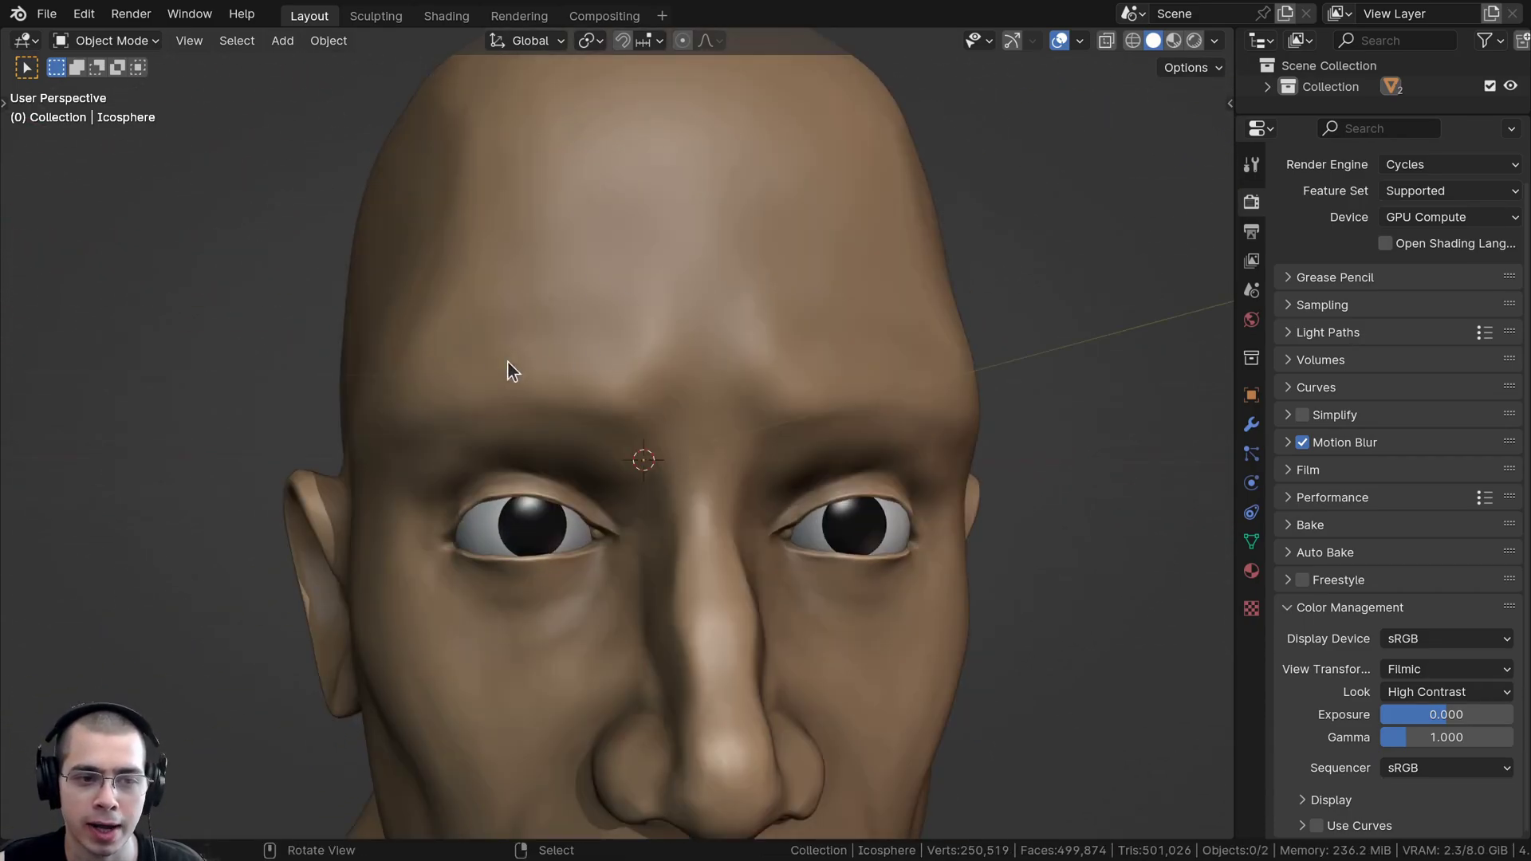
scroll(598, 414, "down", 3)
middle_click_drag(603, 443, 606, 378, "shift")
scroll(688, 483, "down", 1)
middle_click_drag(955, 653, 590, 762, "shift")
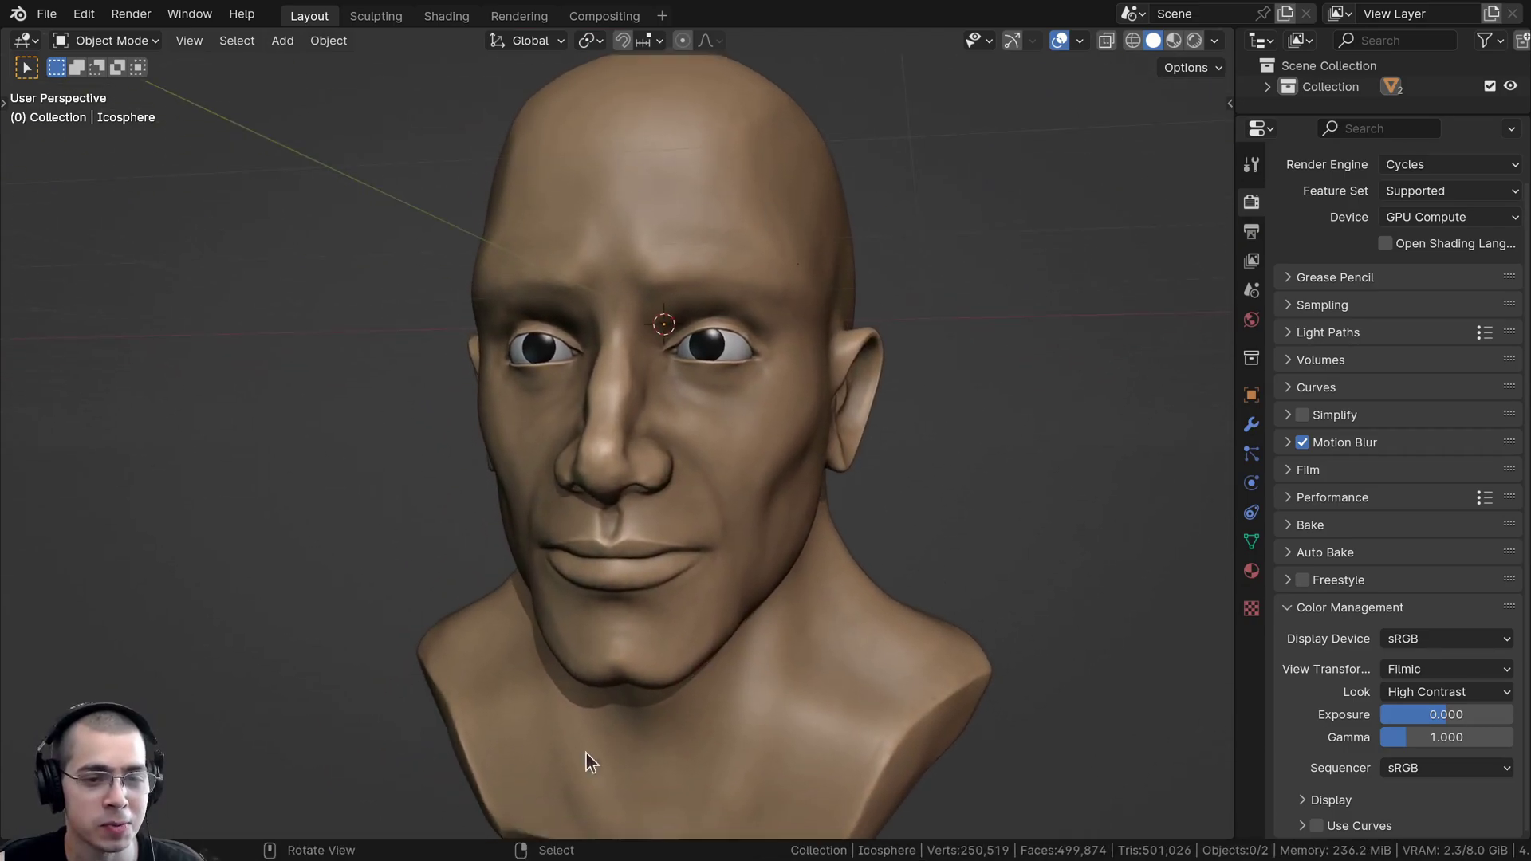
middle_click_drag(1018, 604, 1083, 575)
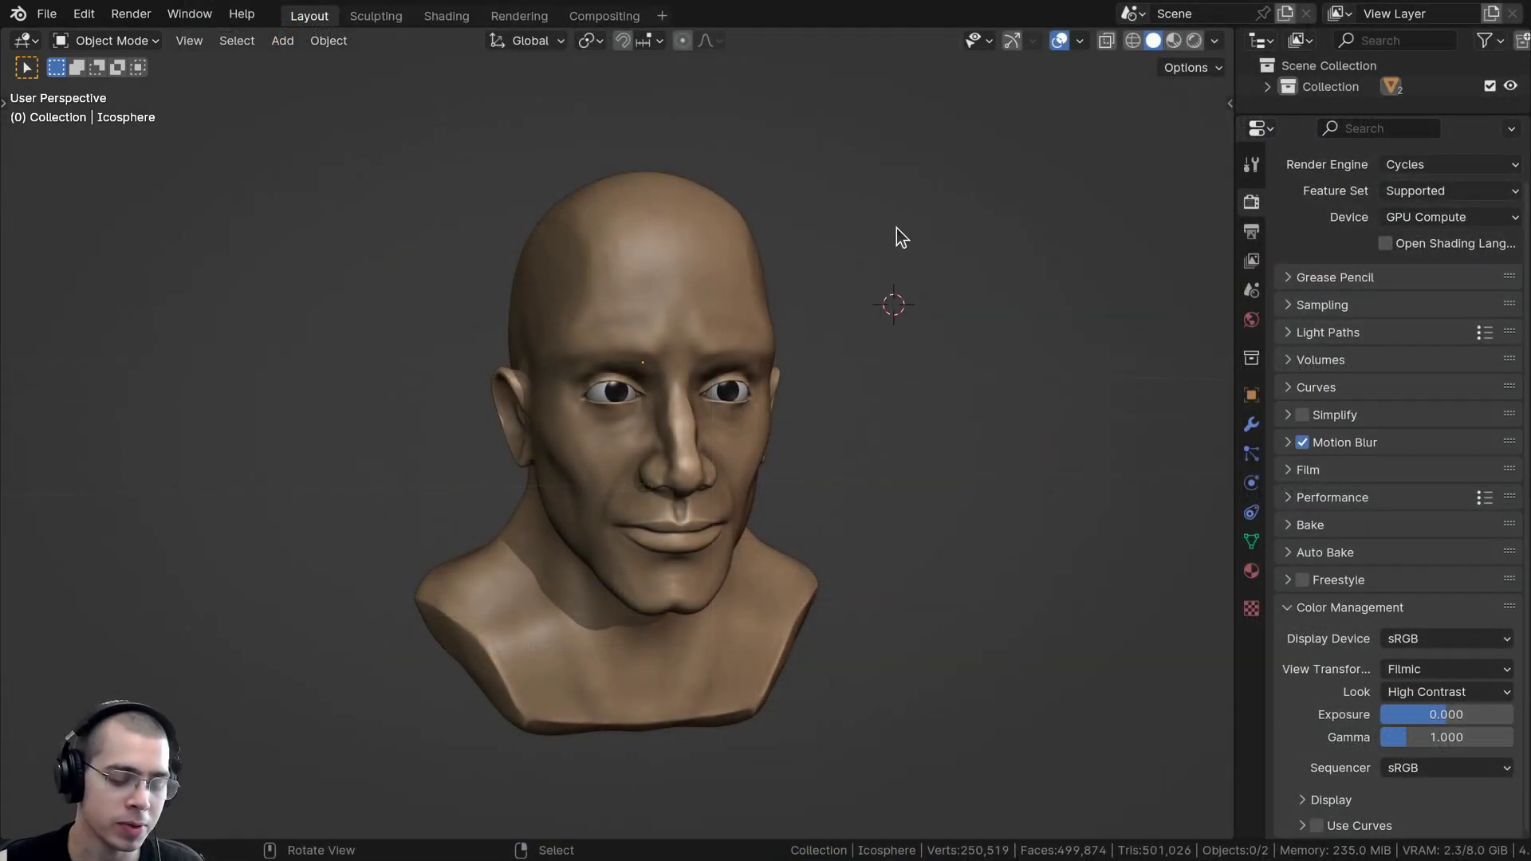
Step: Reset the 3D cursor to the world origin inside the head
key("shift+c")
right_click(912, 170, "shift")
key("shift+c")
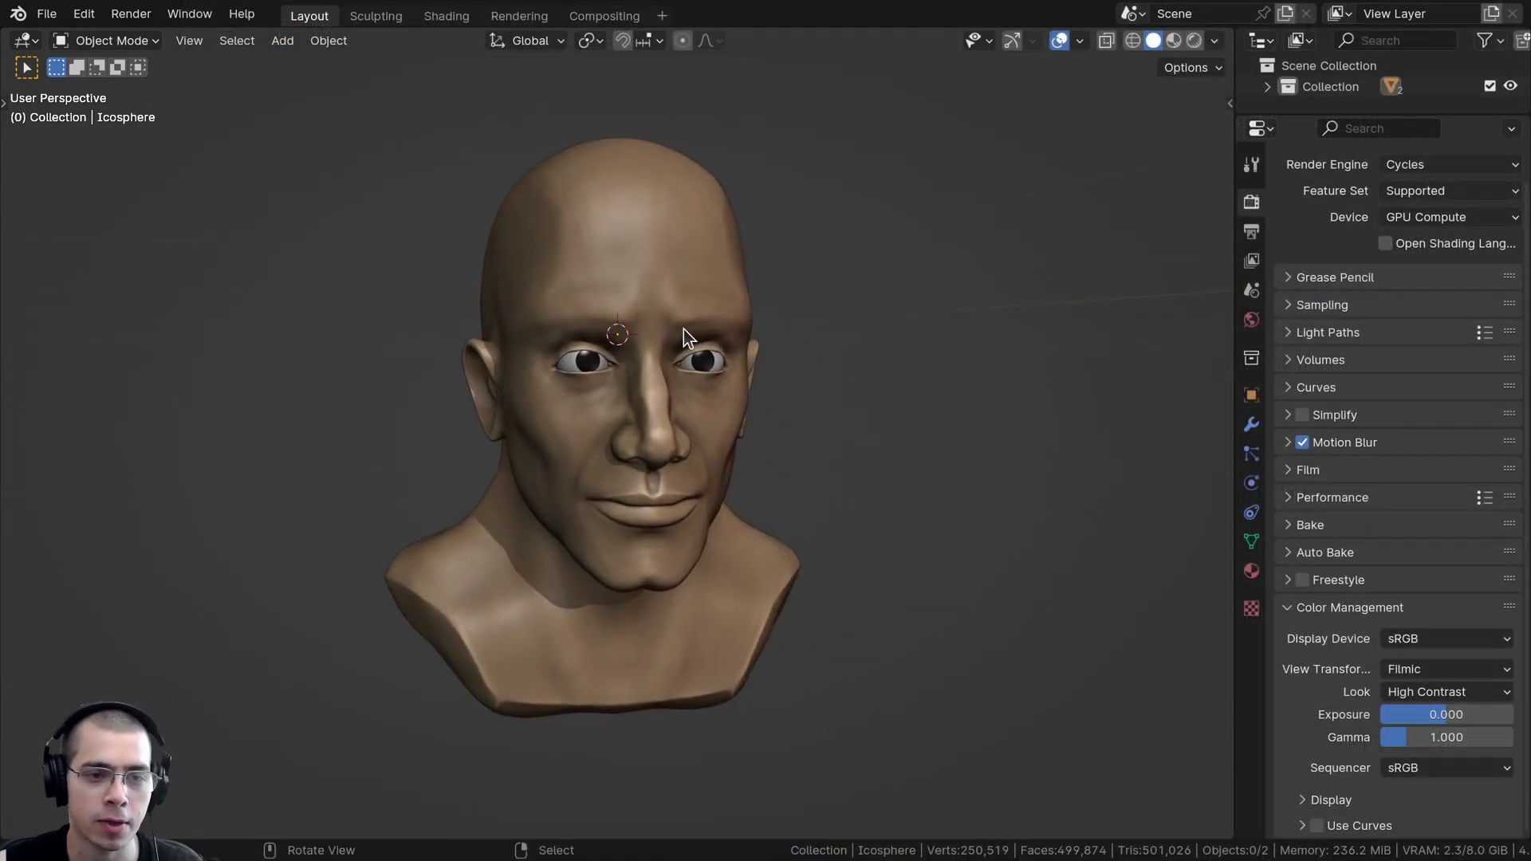
Step: Add a plane mesh at the 3D cursor
middle_click_drag(683, 329, 683, 318)
key("shift+a")
mouse_move(601, 255)
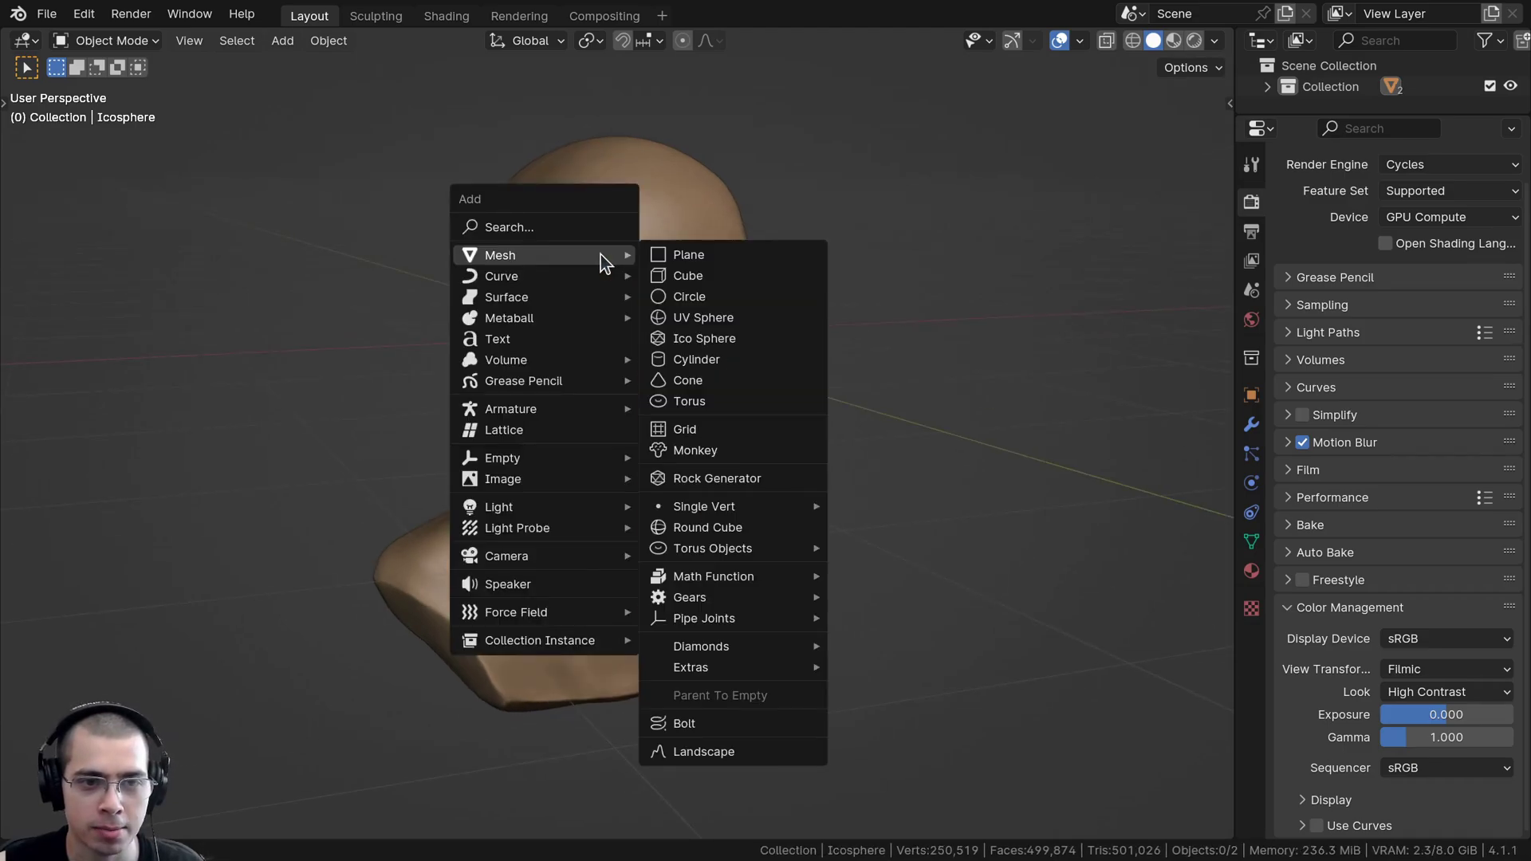
left_click(711, 260)
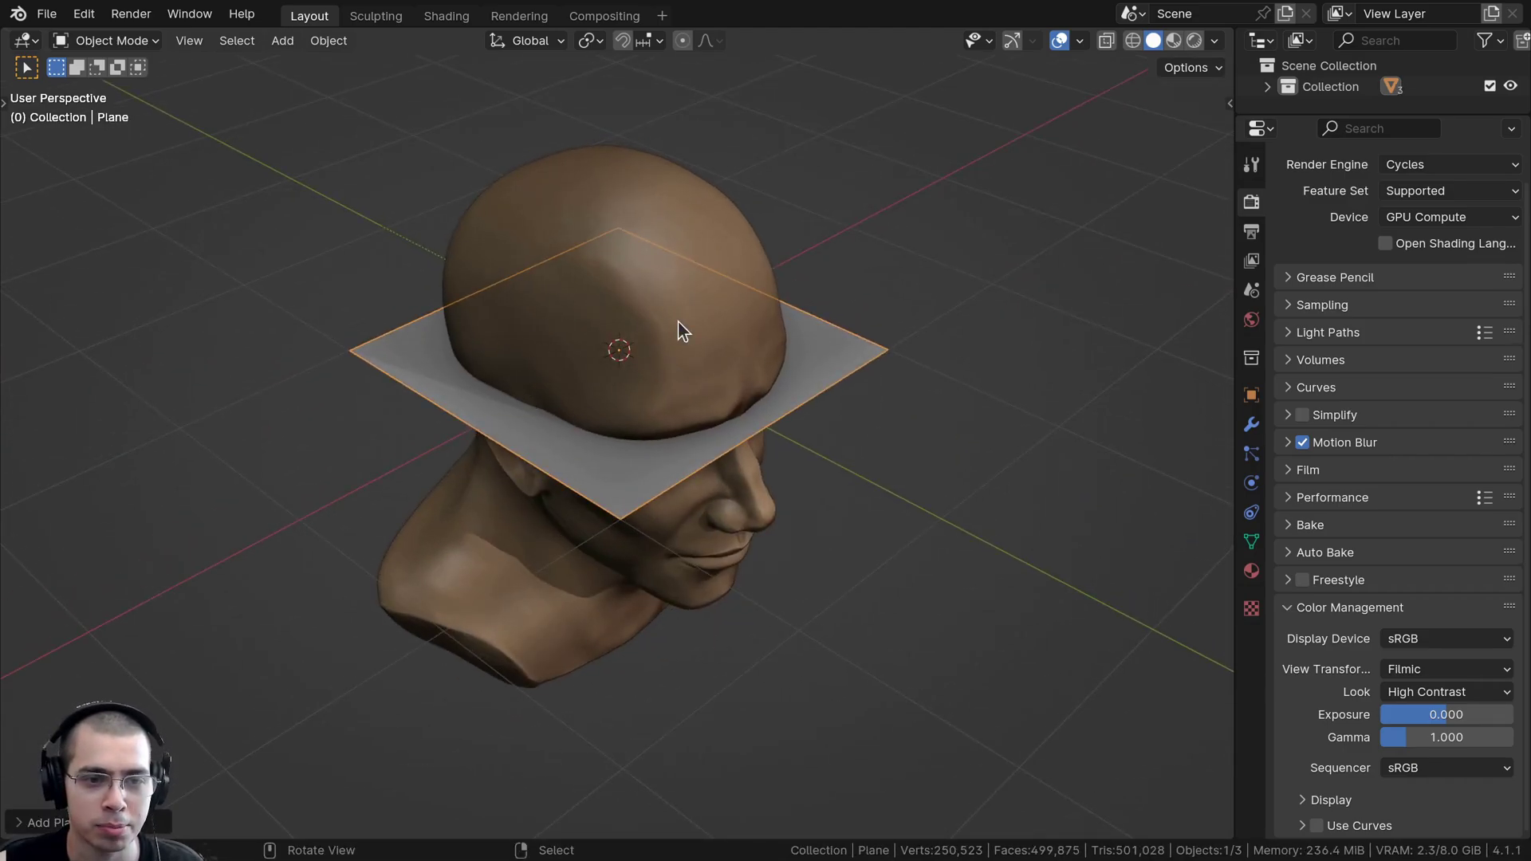
Step: Move the plane along the Y axis in front of the face and scale it down to about 0.1
middle_click_drag(678, 320, 696, 361)
scroll(696, 361, "up", 1)
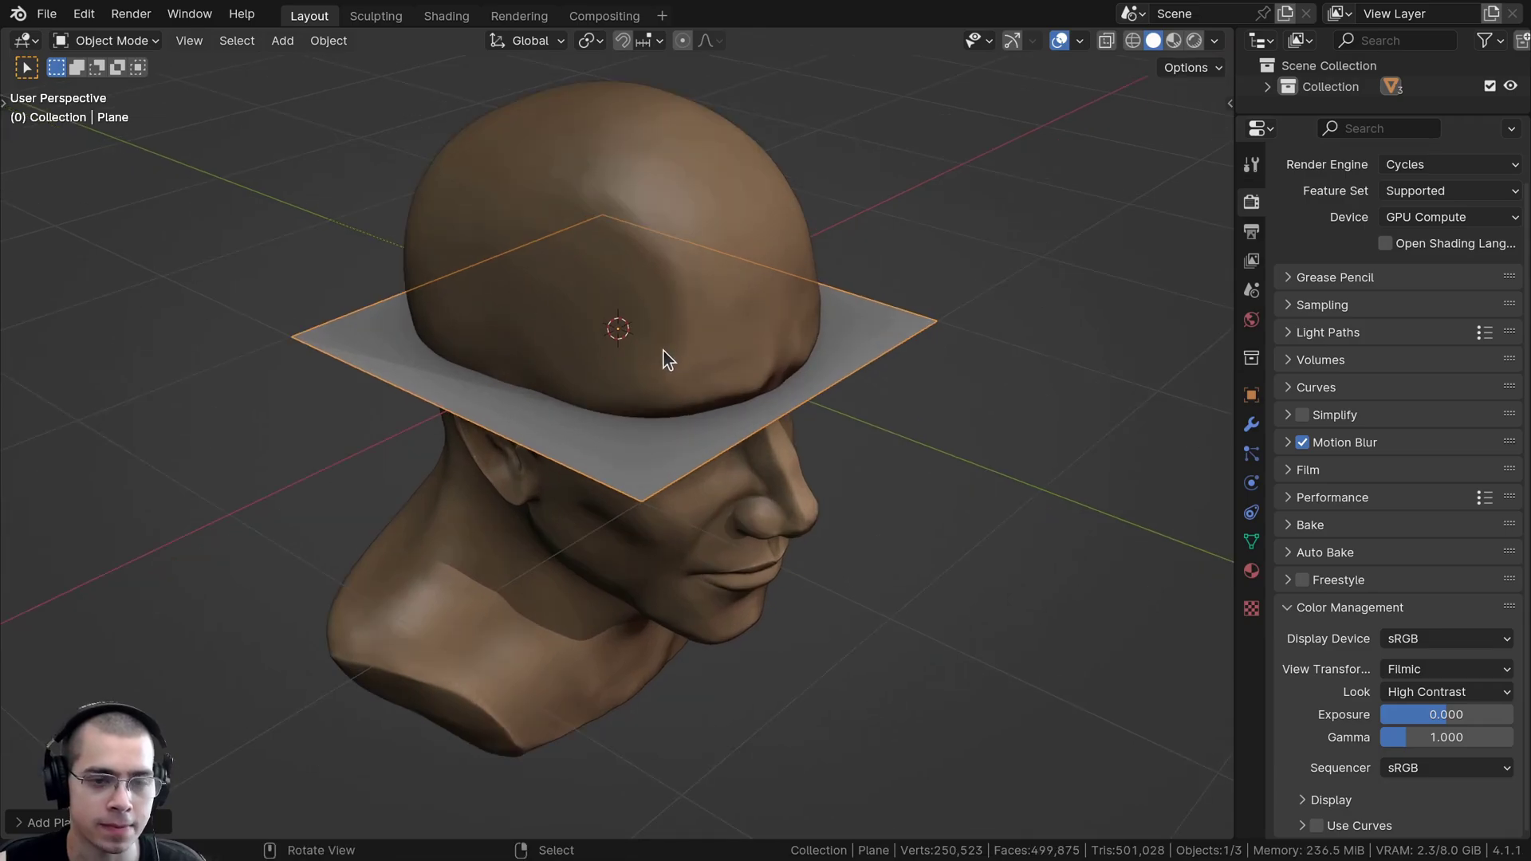
key("g")
key("y")
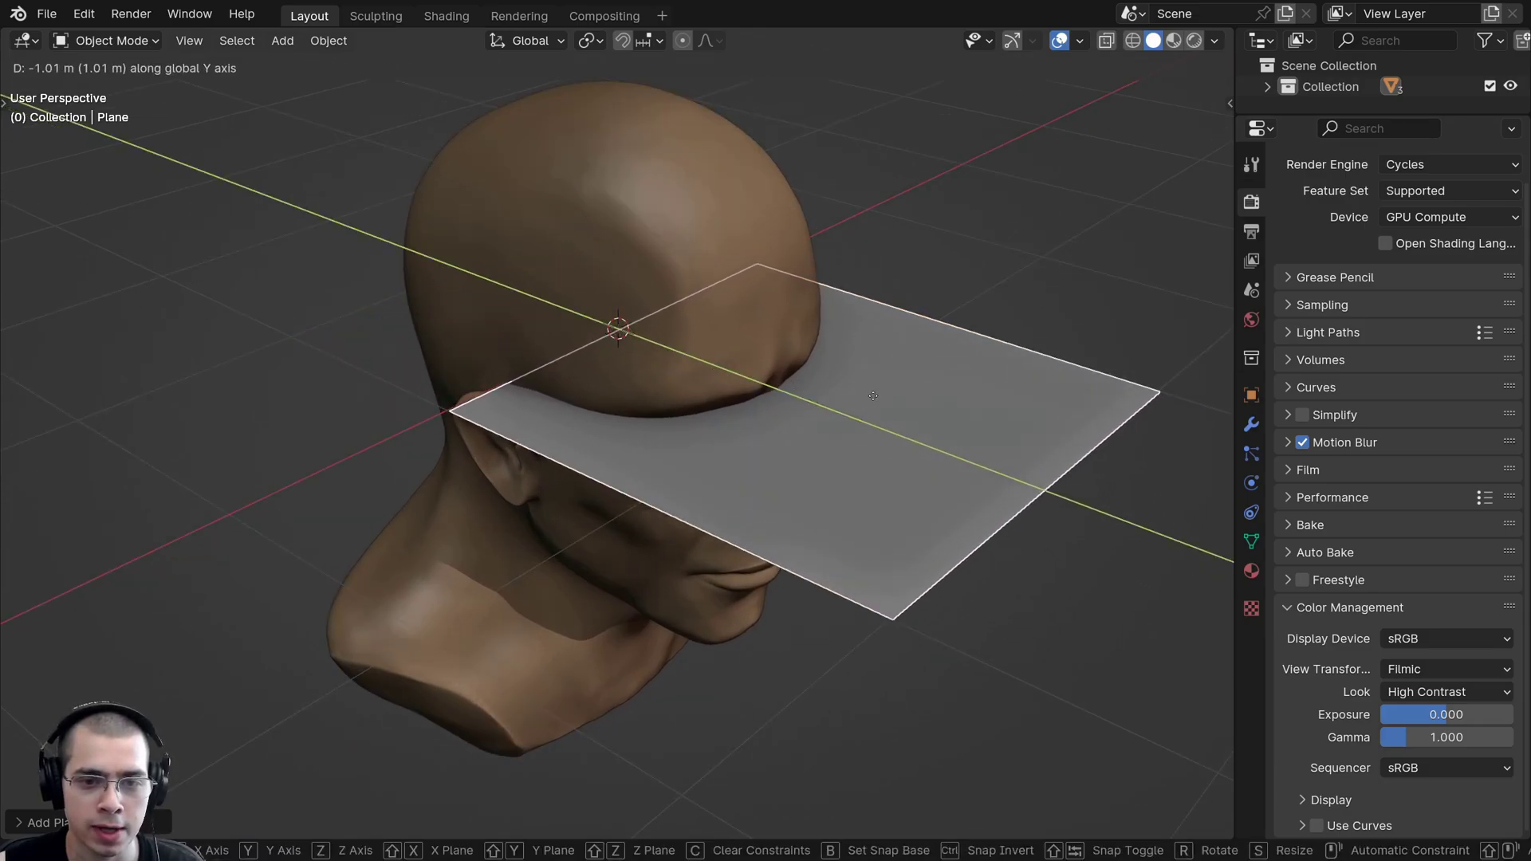
left_click(725, 422)
scroll(1051, 323, "up", 2)
key("s")
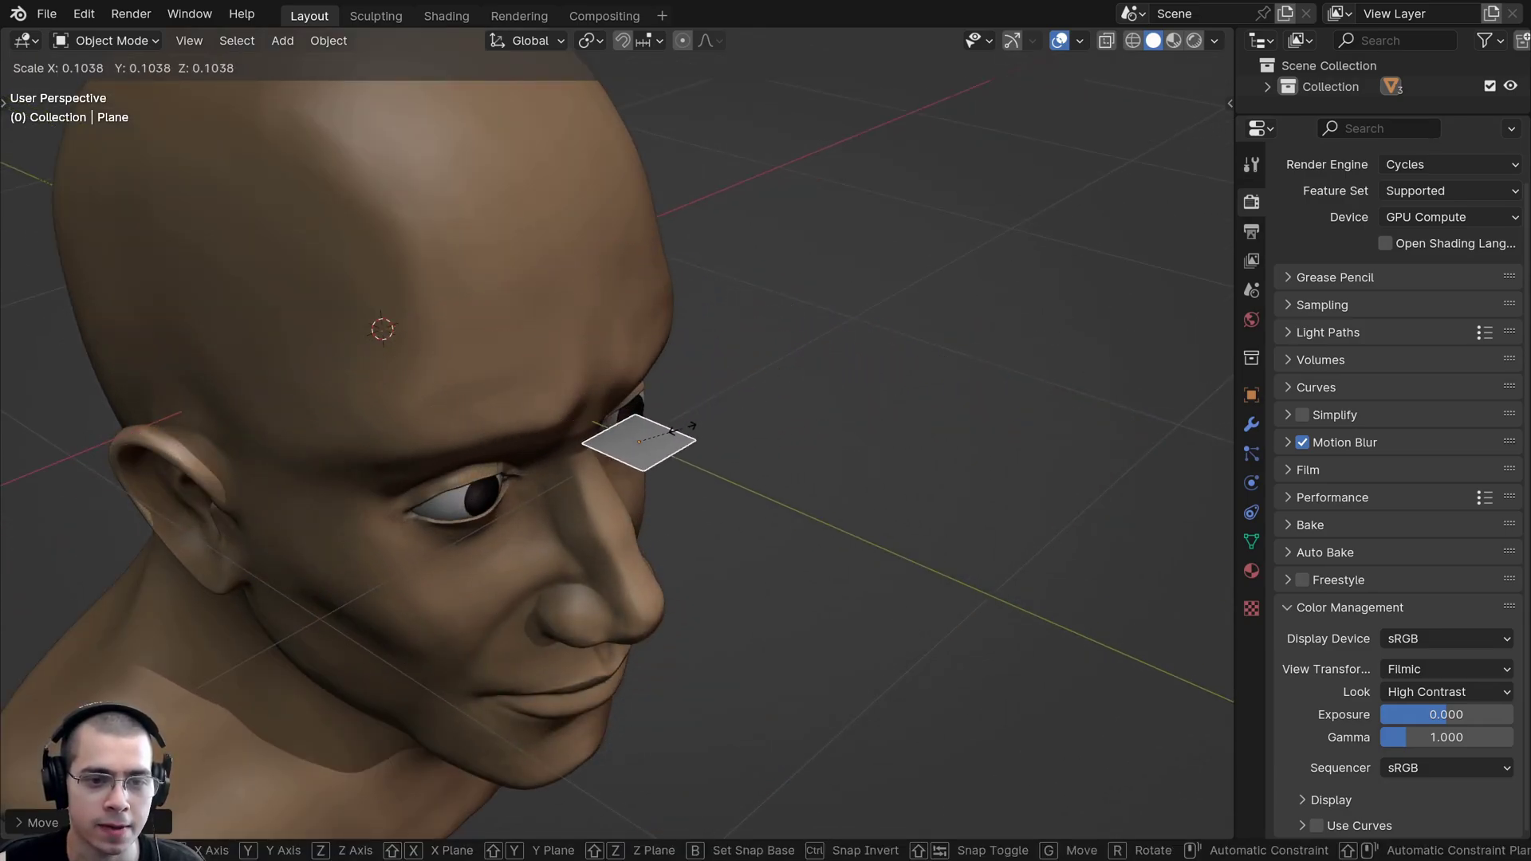
left_click(676, 439)
Step: Rotate the plane 90 degrees about the X axis so it stands parallel to the face
middle_click_drag(676, 439, 702, 409)
key("r")
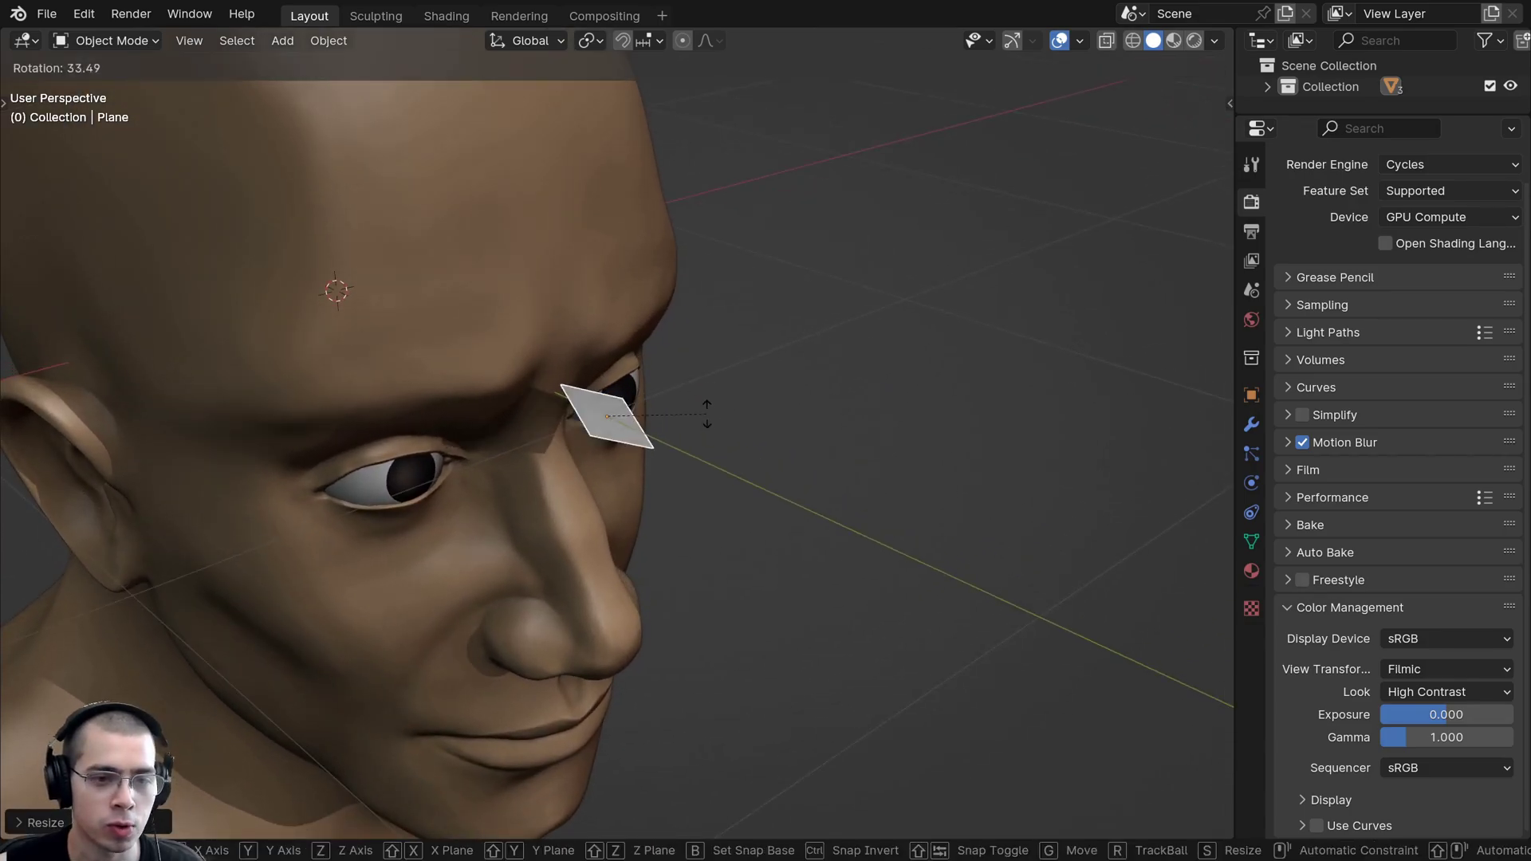
type("x")
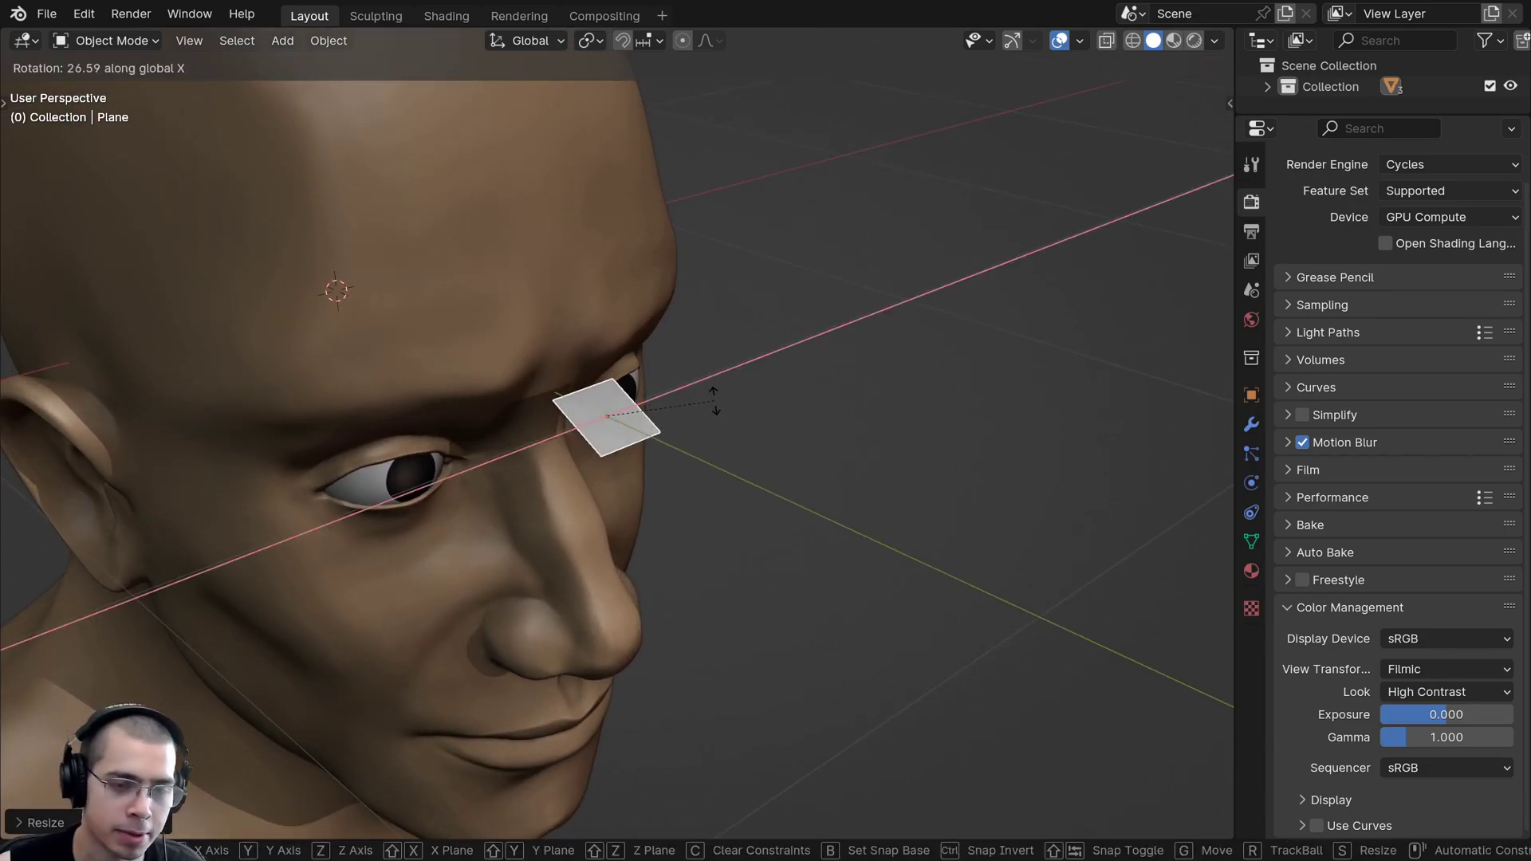
type("90")
key("Return")
Step: In Edit Mode, shift the plane's geometry along the X axis away from the nose and place it above one eye
middle_click_drag(715, 400, 673, 476)
key("Tab")
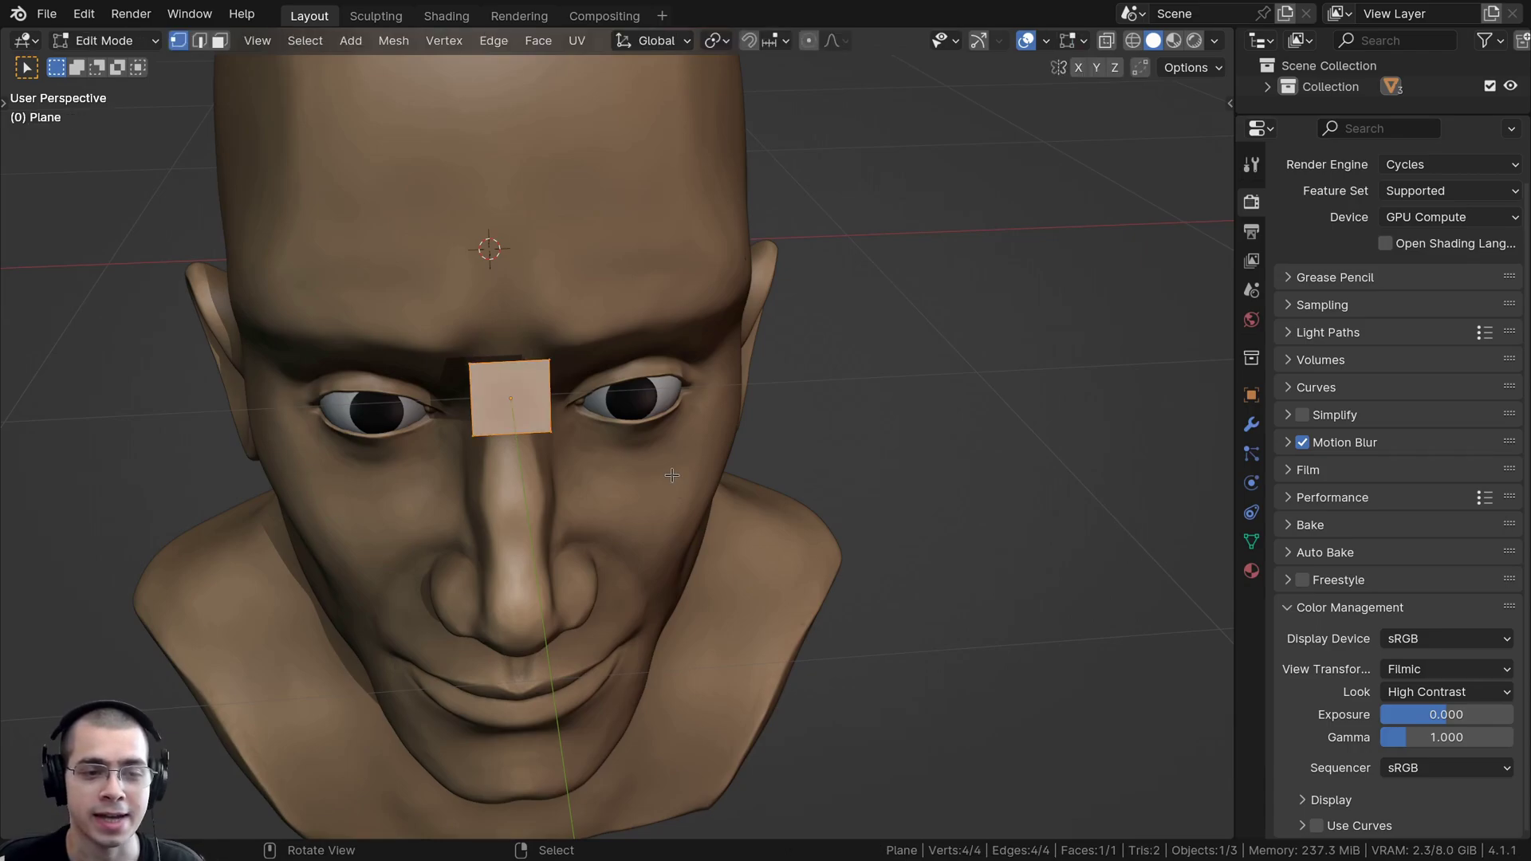
scroll(672, 476, "up", 10)
scroll(766, 527, "down", 8)
key("g")
key("x")
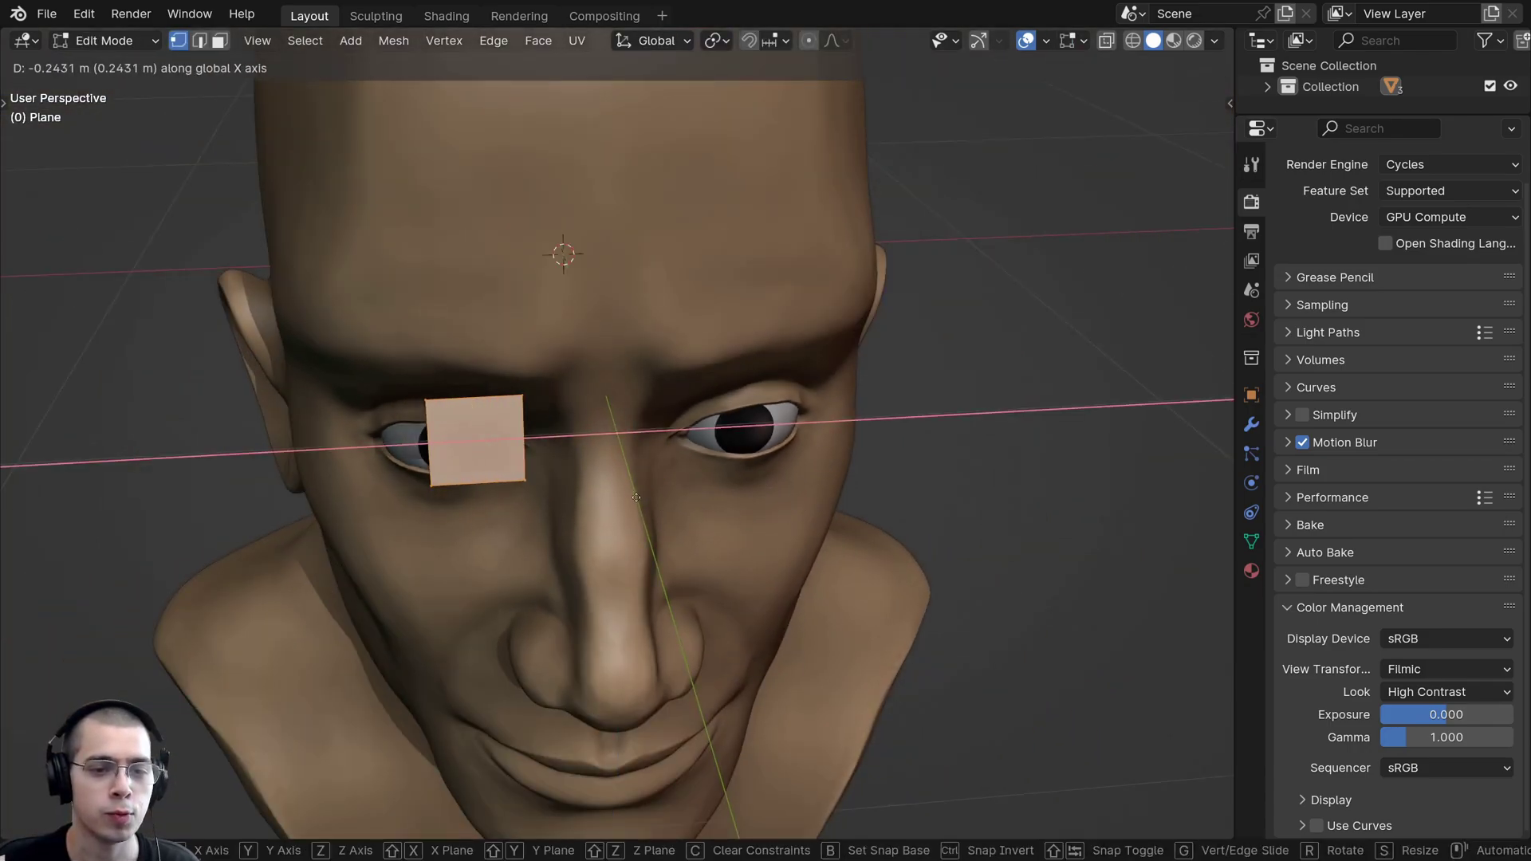
left_click(590, 498)
middle_click_drag(591, 498, 593, 414)
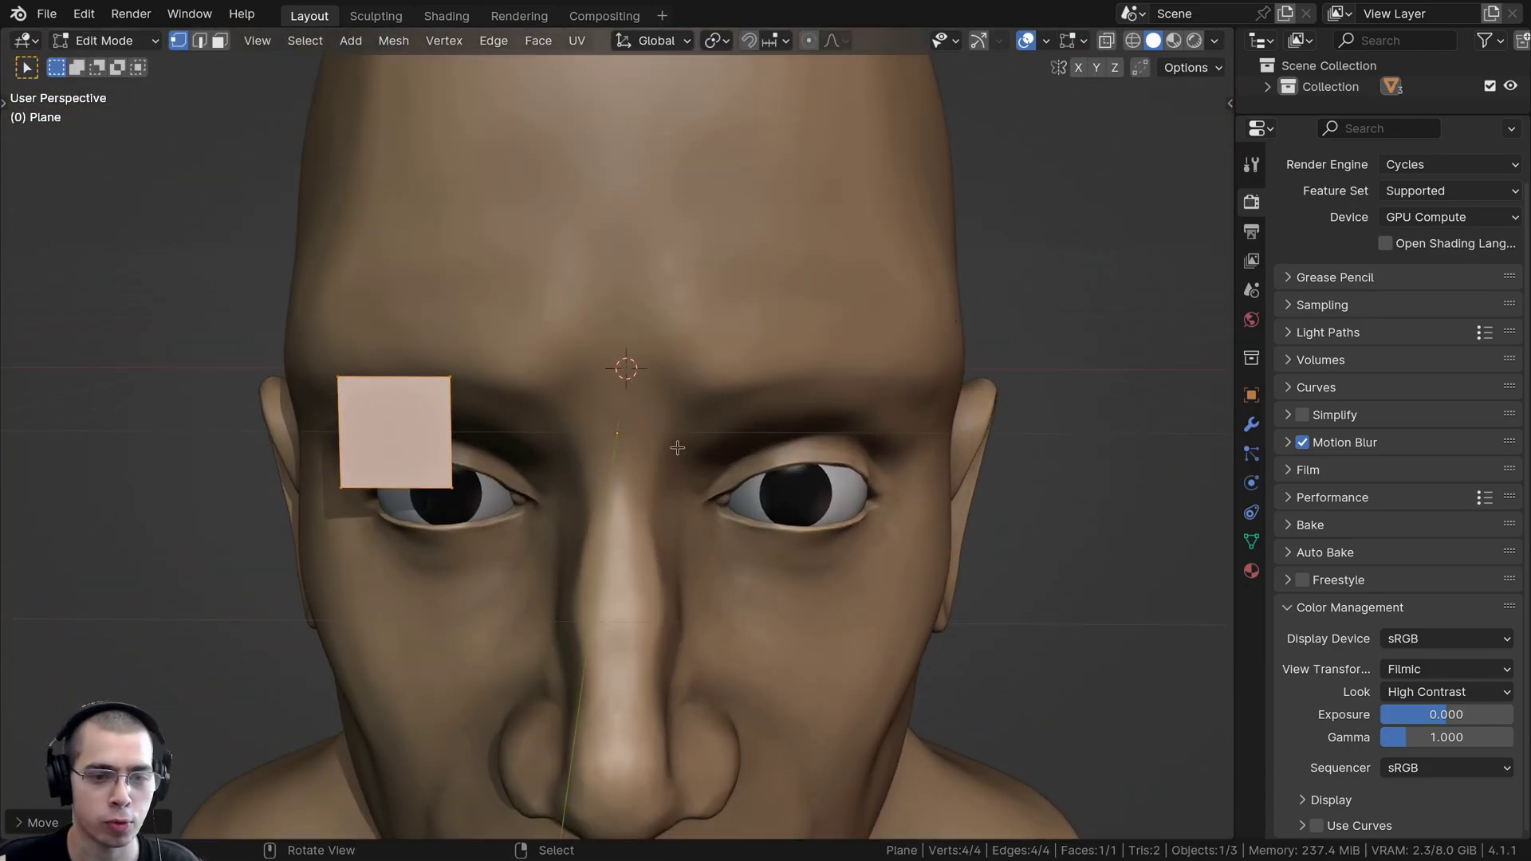
middle_click_drag(677, 448, 547, 369)
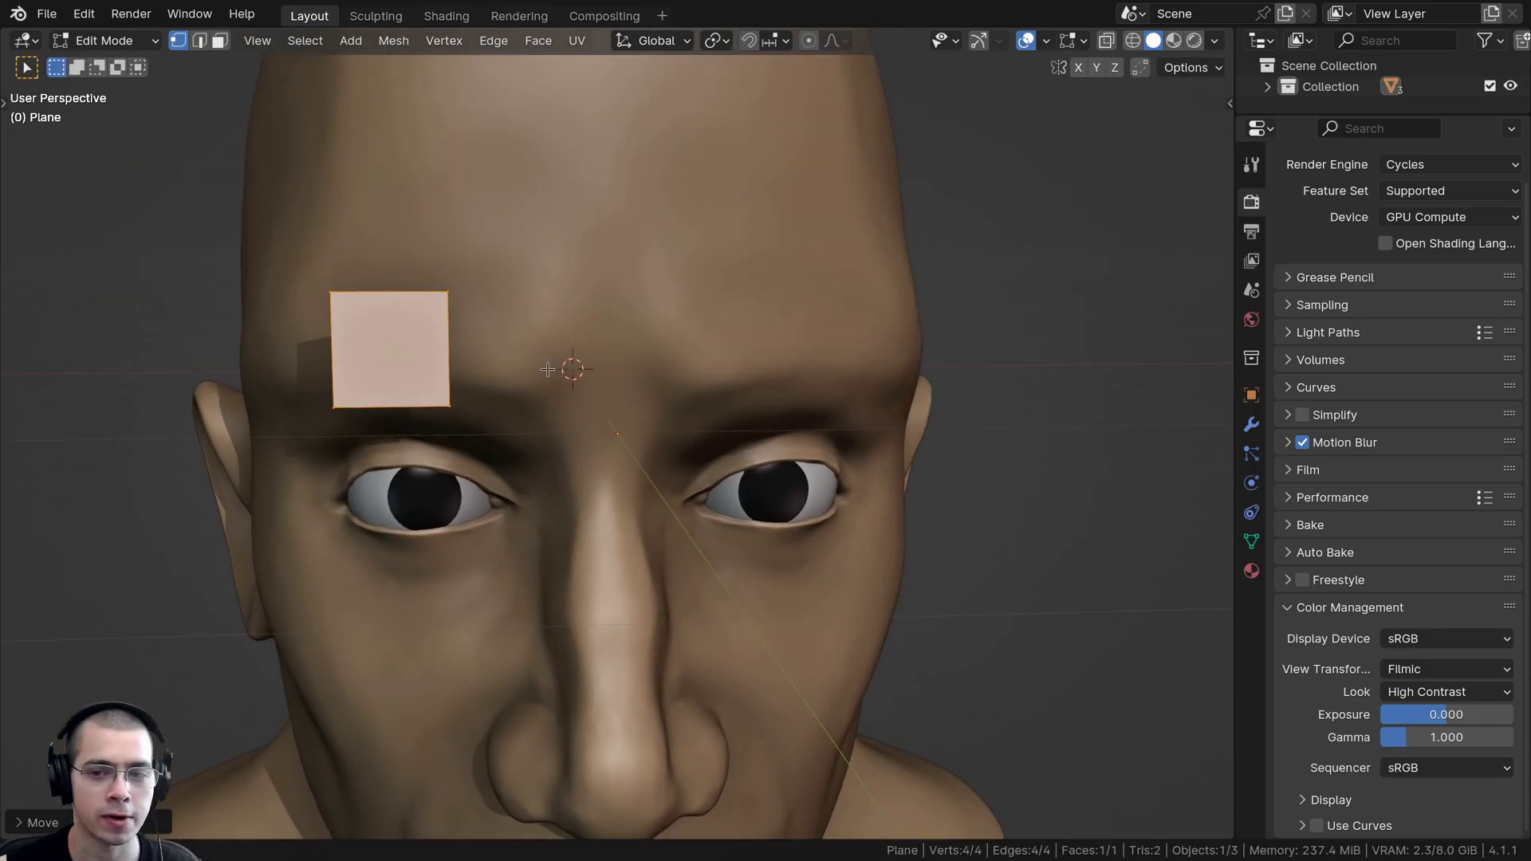
Step: Add a Mirror modifier to the plane, mirroring across the X axis
left_click(1252, 426)
left_click(1401, 199)
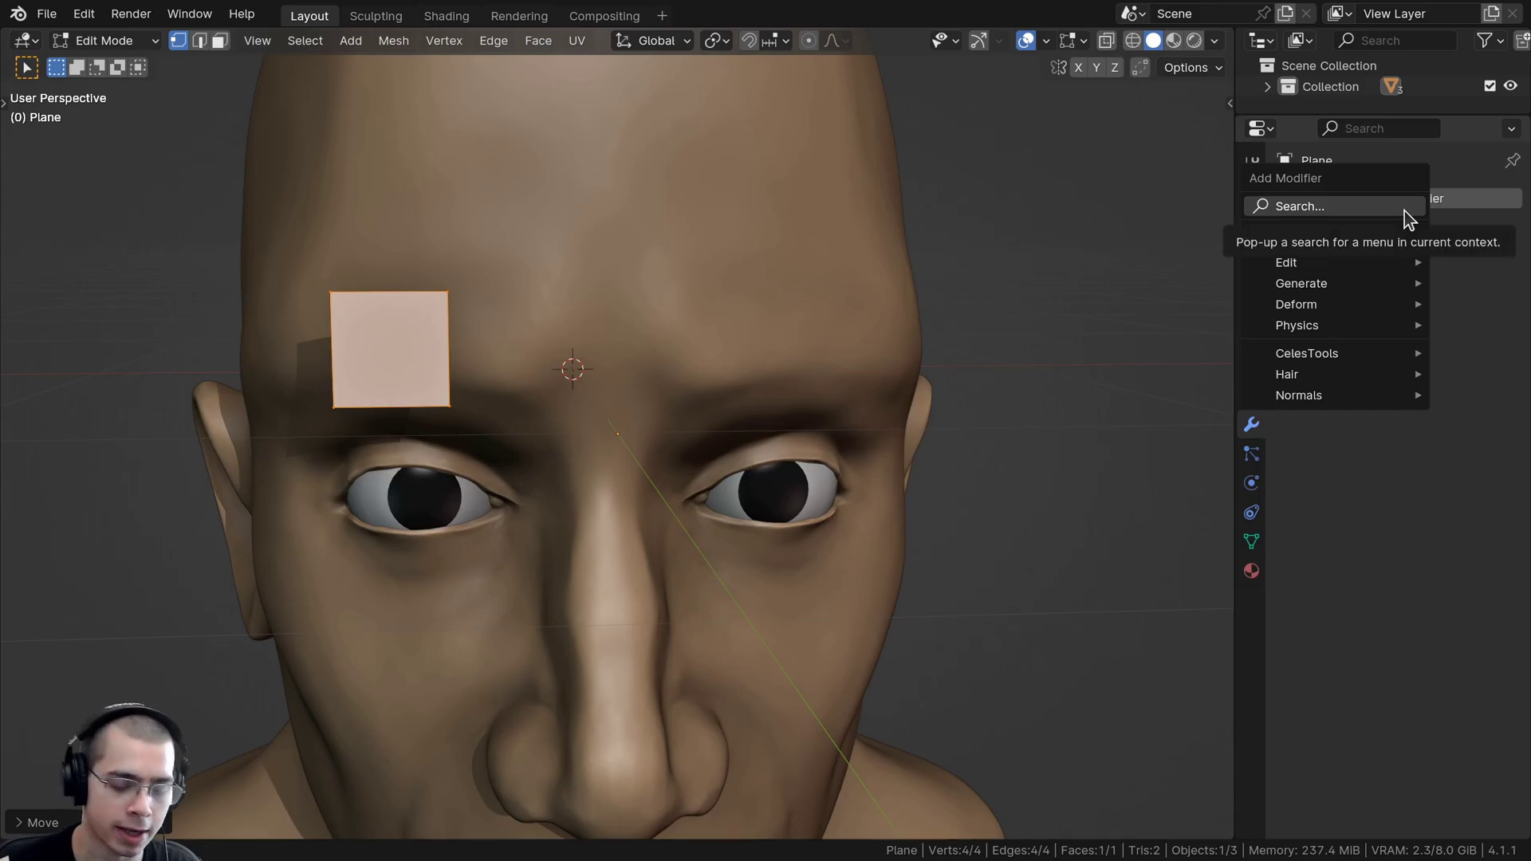
left_click(1406, 209)
type("mir")
left_click(1076, 254)
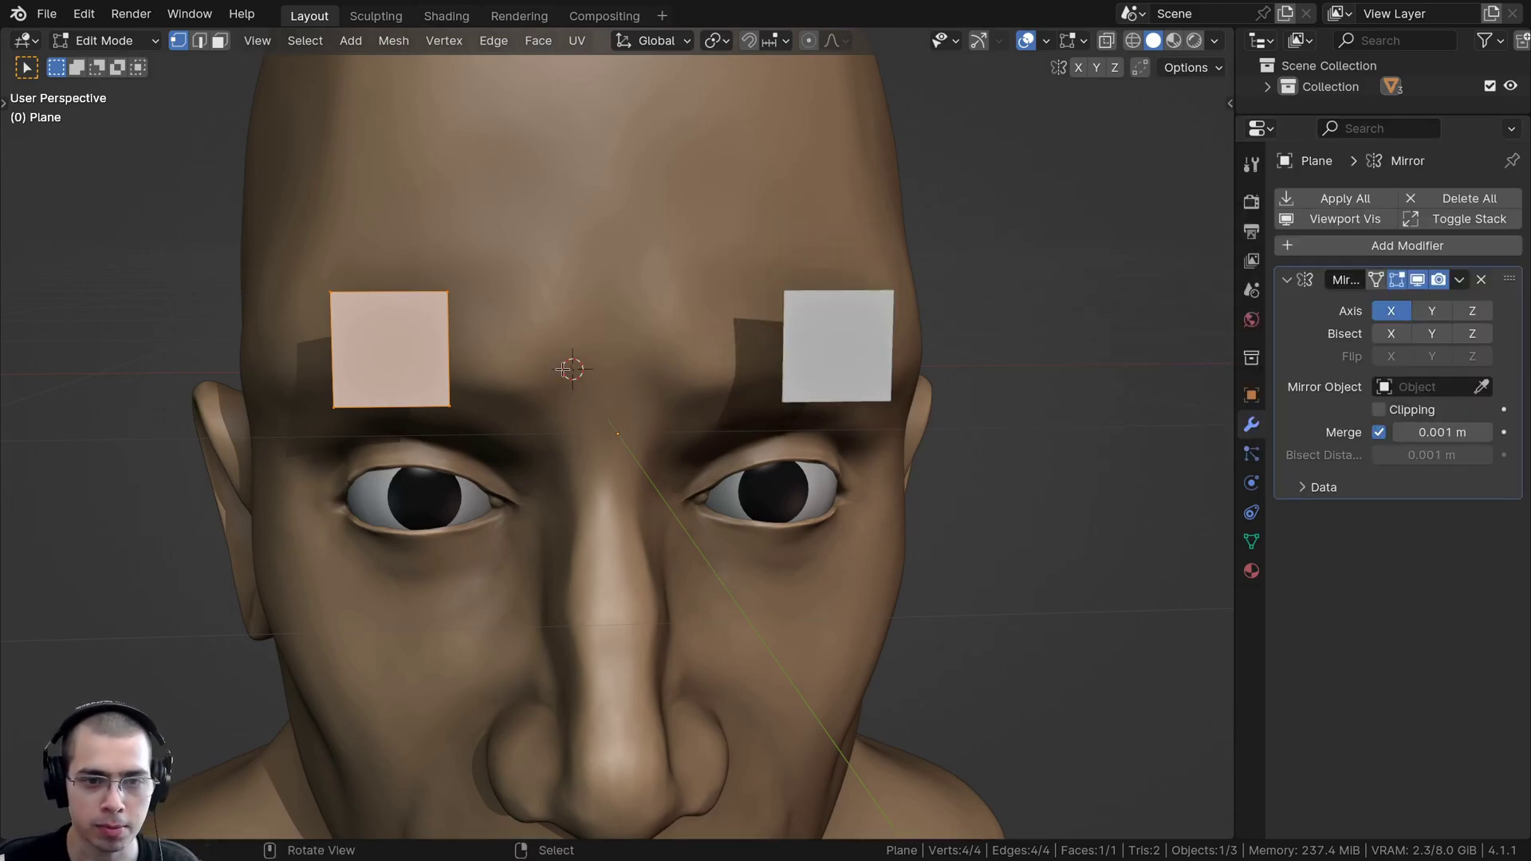
Step: Scale the square face down to a small patch and move it toward the inner end of the brow
middle_click_drag(590, 382, 599, 392, "shift")
key("g")
right_click(505, 392)
mouse_move(505, 391)
middle_mouse_down()
mouse_move(608, 444)
mouse_move(500, 415)
middle_mouse_up()
scroll(609, 444, "up", 3)
key("s")
key("g")
left_click(680, 414)
key("s")
left_click(741, 436)
key("g")
left_click(779, 431)
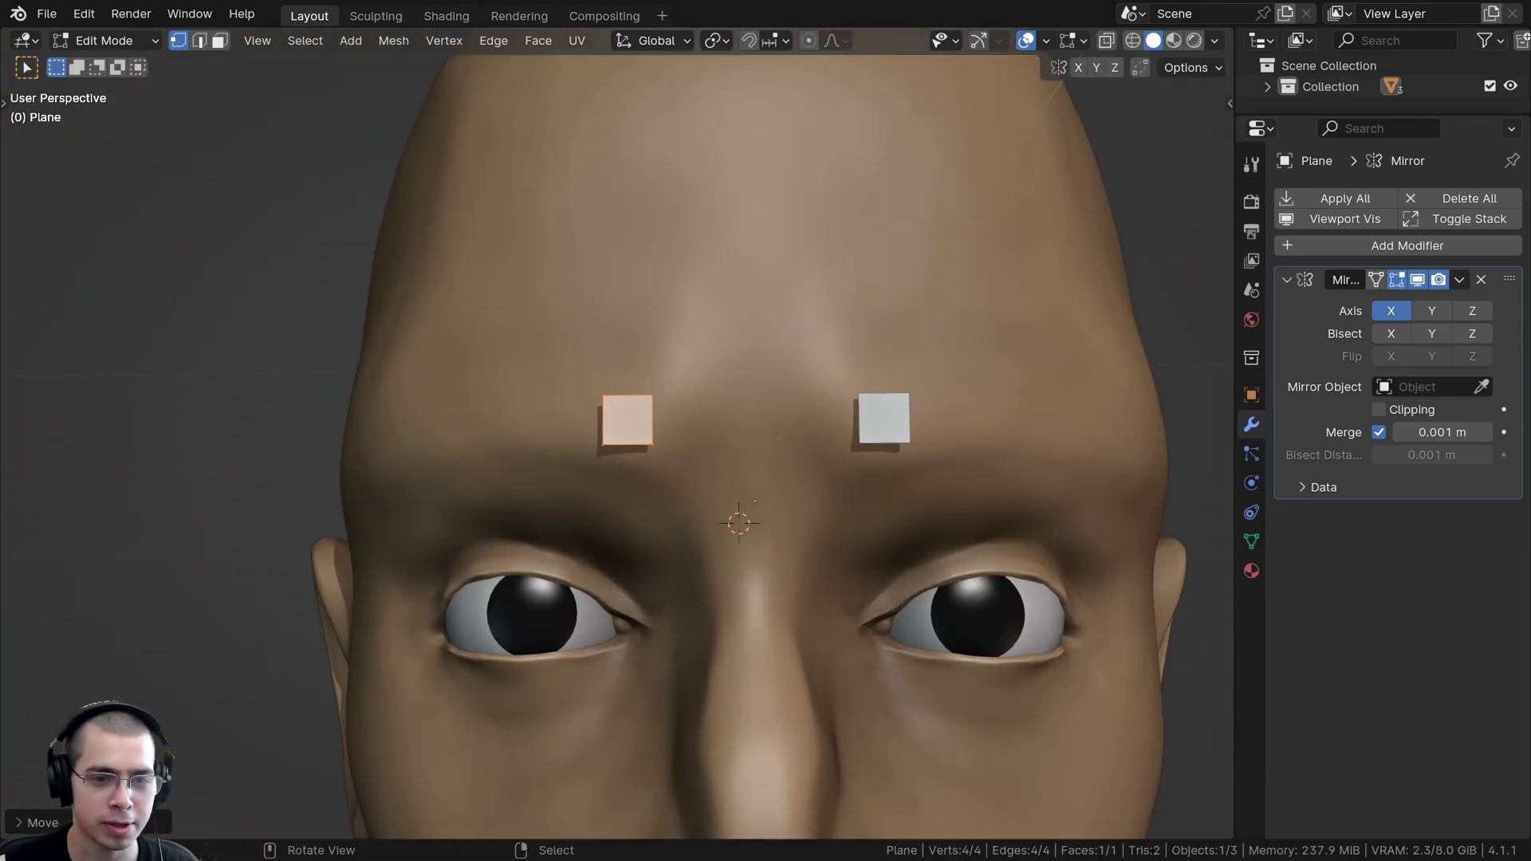
Step: Fine-tune the small patch's size and position just in front of the inner brow
key("s")
left_click(790, 430)
key("g")
left_click(794, 430)
middle_click_drag(655, 416, 711, 455)
scroll(711, 455, "up", 4)
key("g")
left_click(673, 412)
scroll(586, 295, "down", 4)
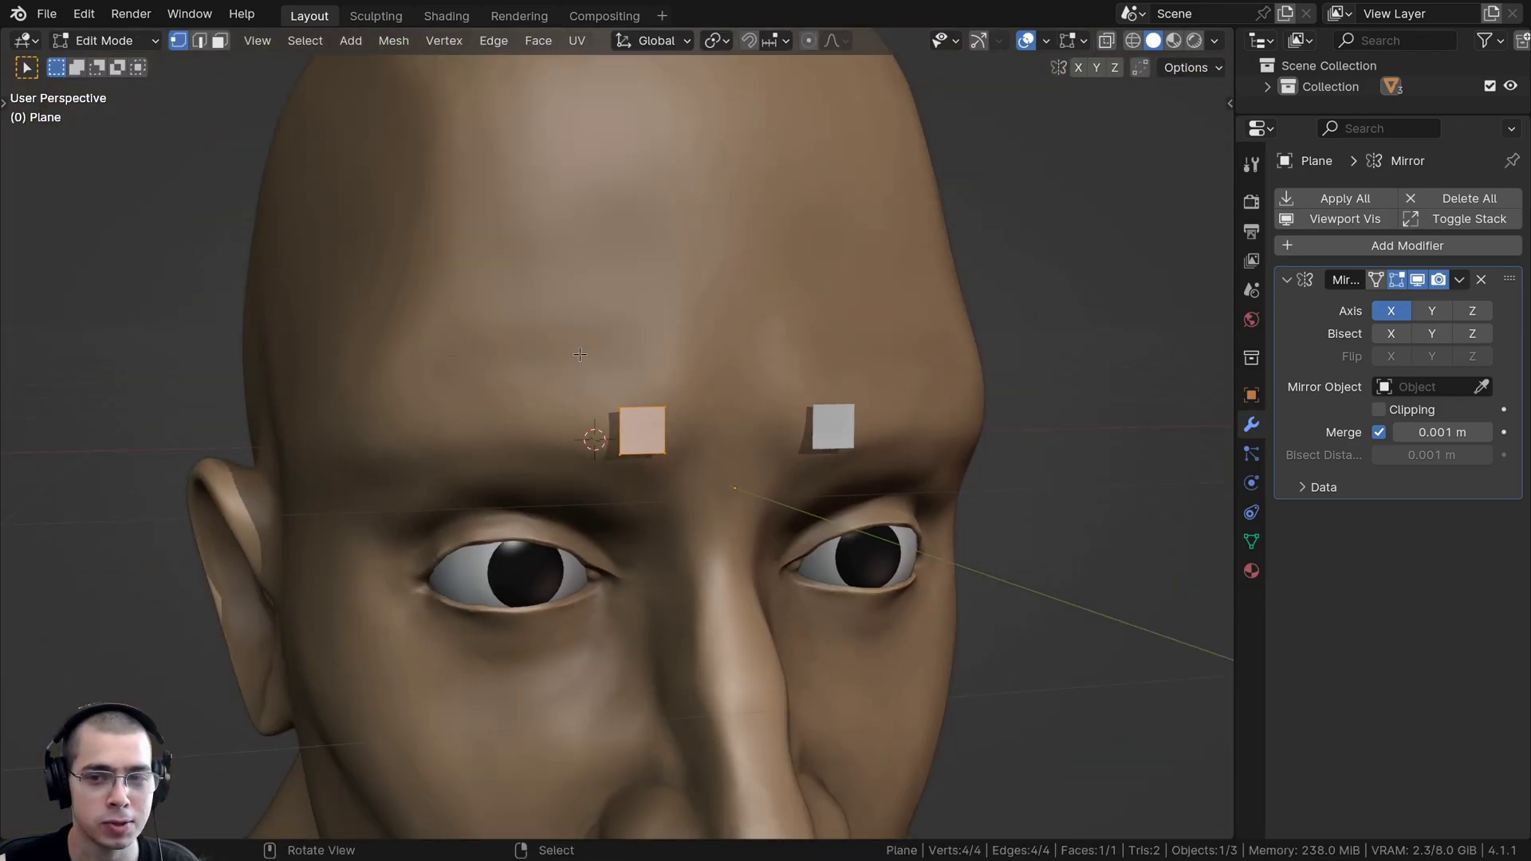
Step: Add a Shrinkwrap modifier to the plane with the head mesh, Icosphere, as its target
scroll(580, 354, "up", 3)
left_click(1366, 249)
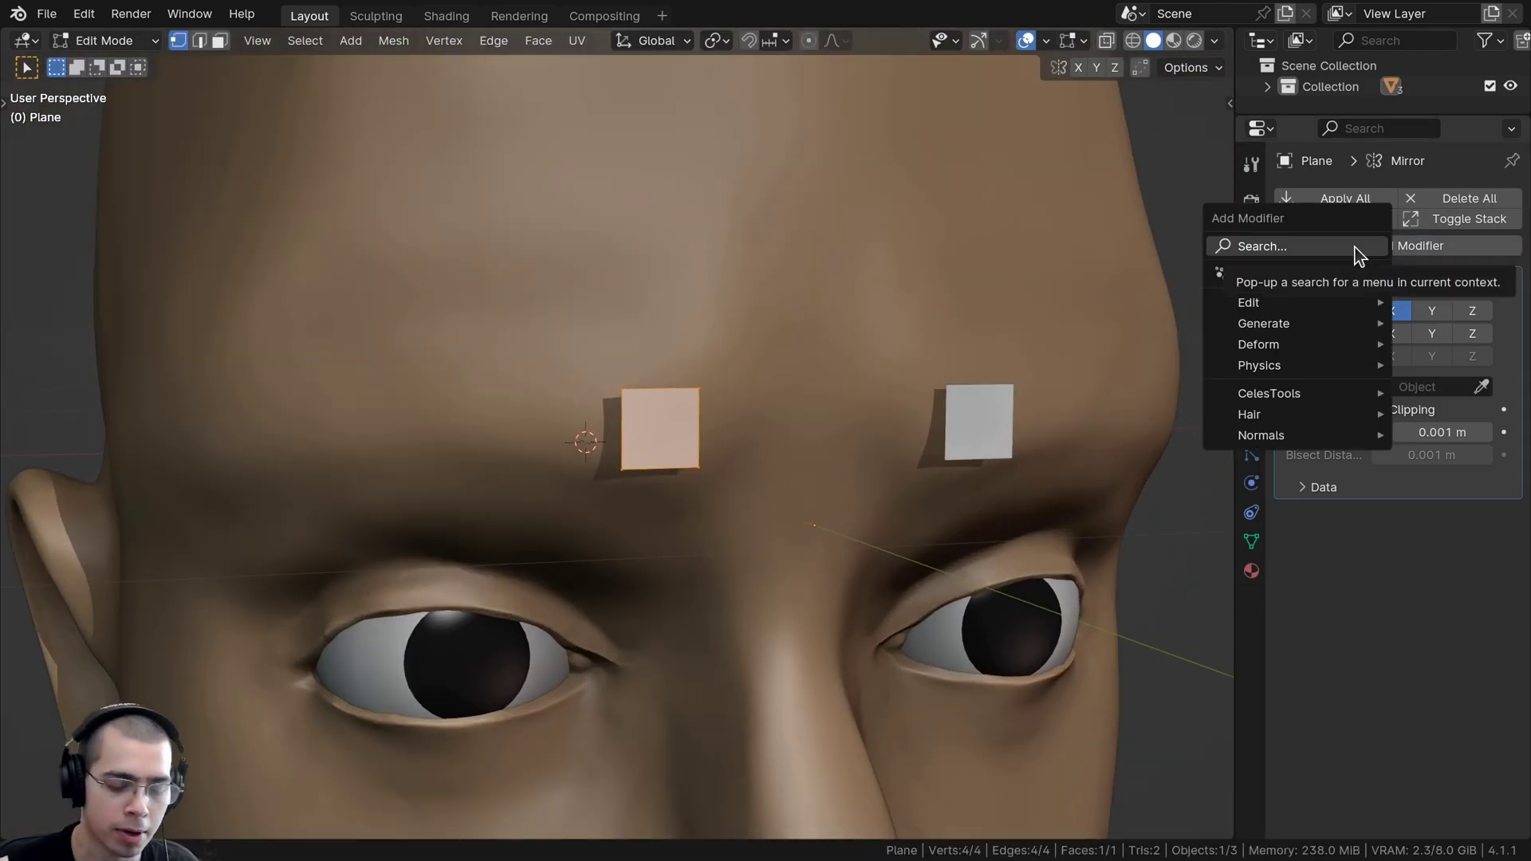
type("shri")
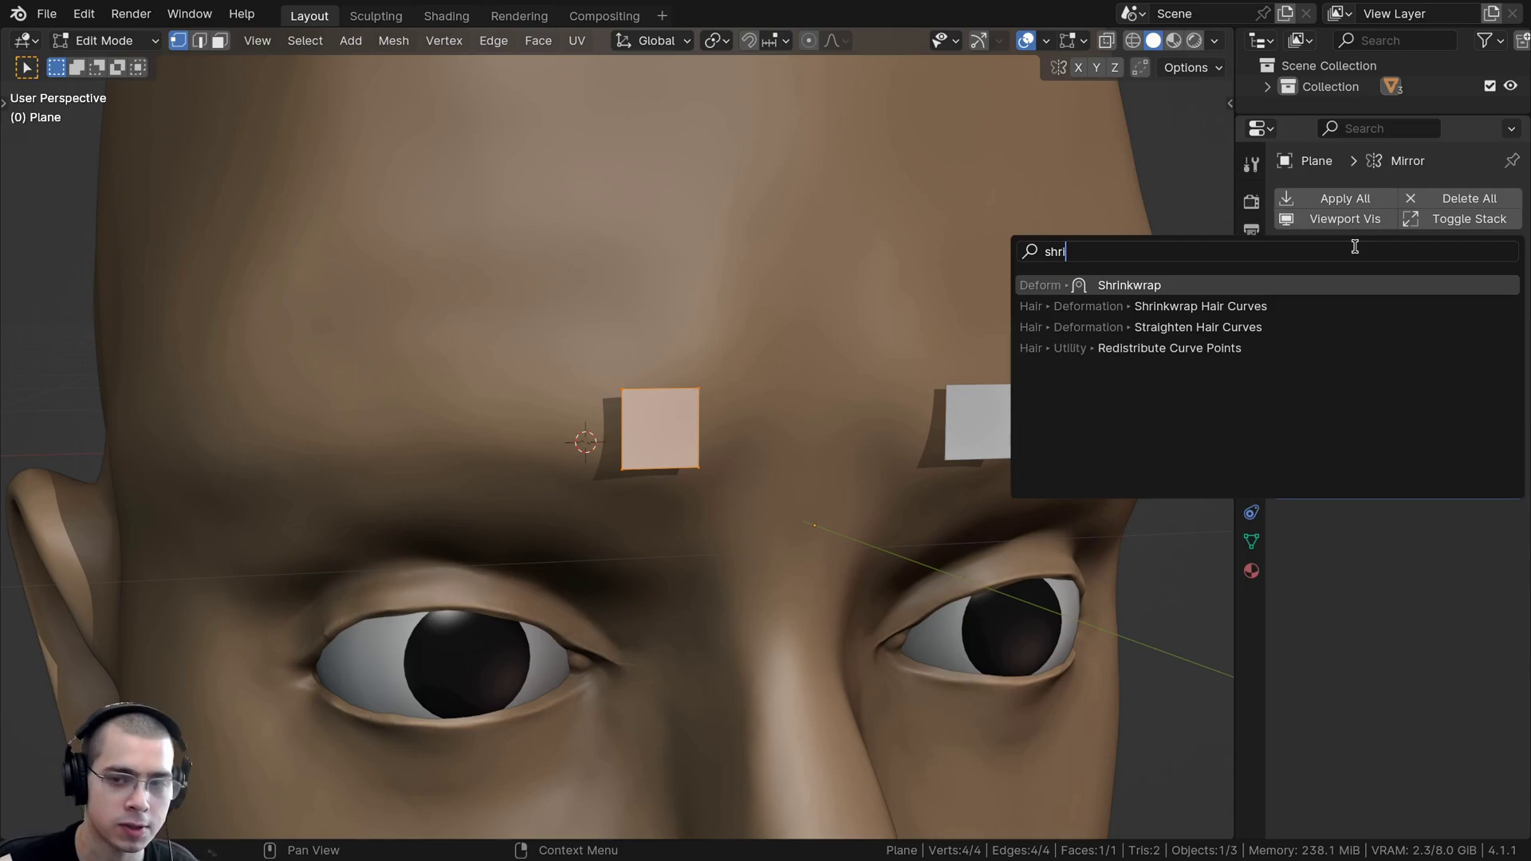
left_click(1062, 285)
middle_click_drag(1062, 286, 1318, 413)
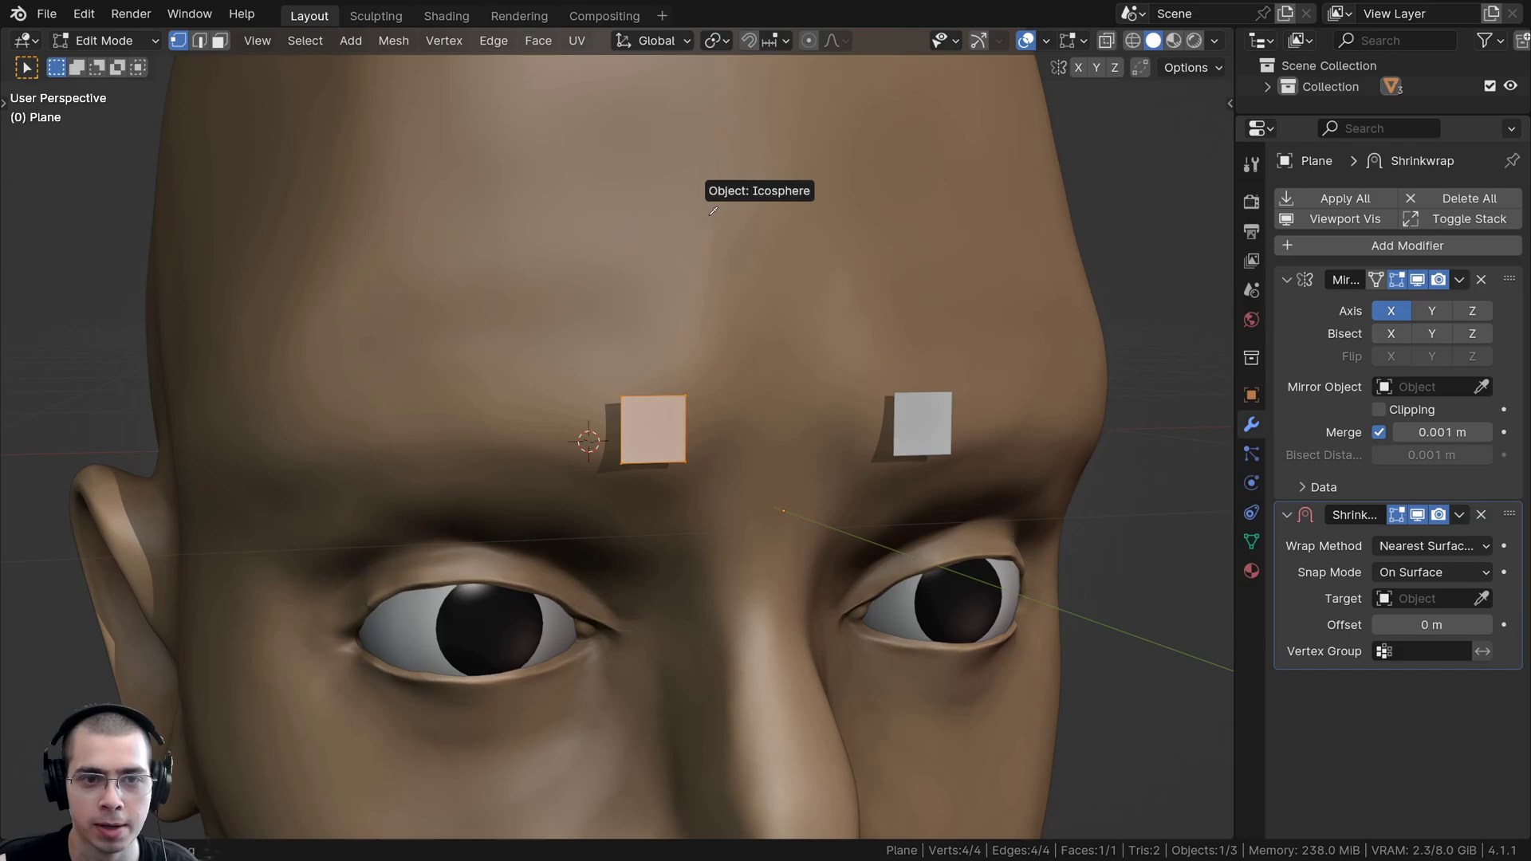
left_click(689, 332)
Step: Move the patch around to test how it follows the head surface, and settle it at the inner brow
middle_click_drag(689, 343, 661, 482)
key("g")
left_click(563, 369)
key("g")
right_click(830, 502)
key("g")
left_click(605, 339)
middle_click_drag(606, 338, 562, 389)
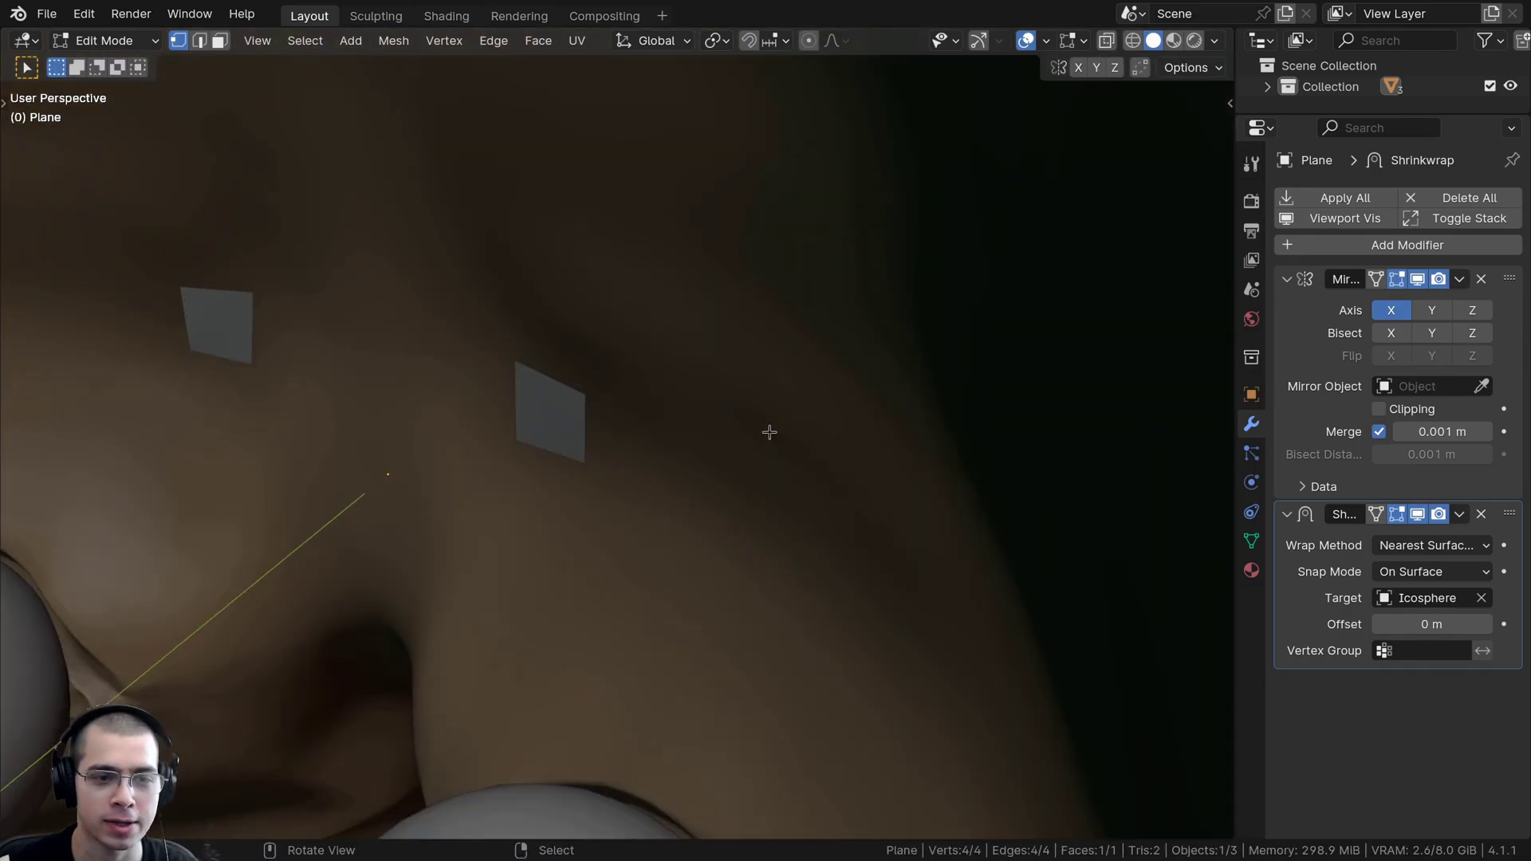
Step: Add a Solidify modifier to the eyebrow plane
middle_click_drag(769, 432, 662, 399)
left_click(1394, 243)
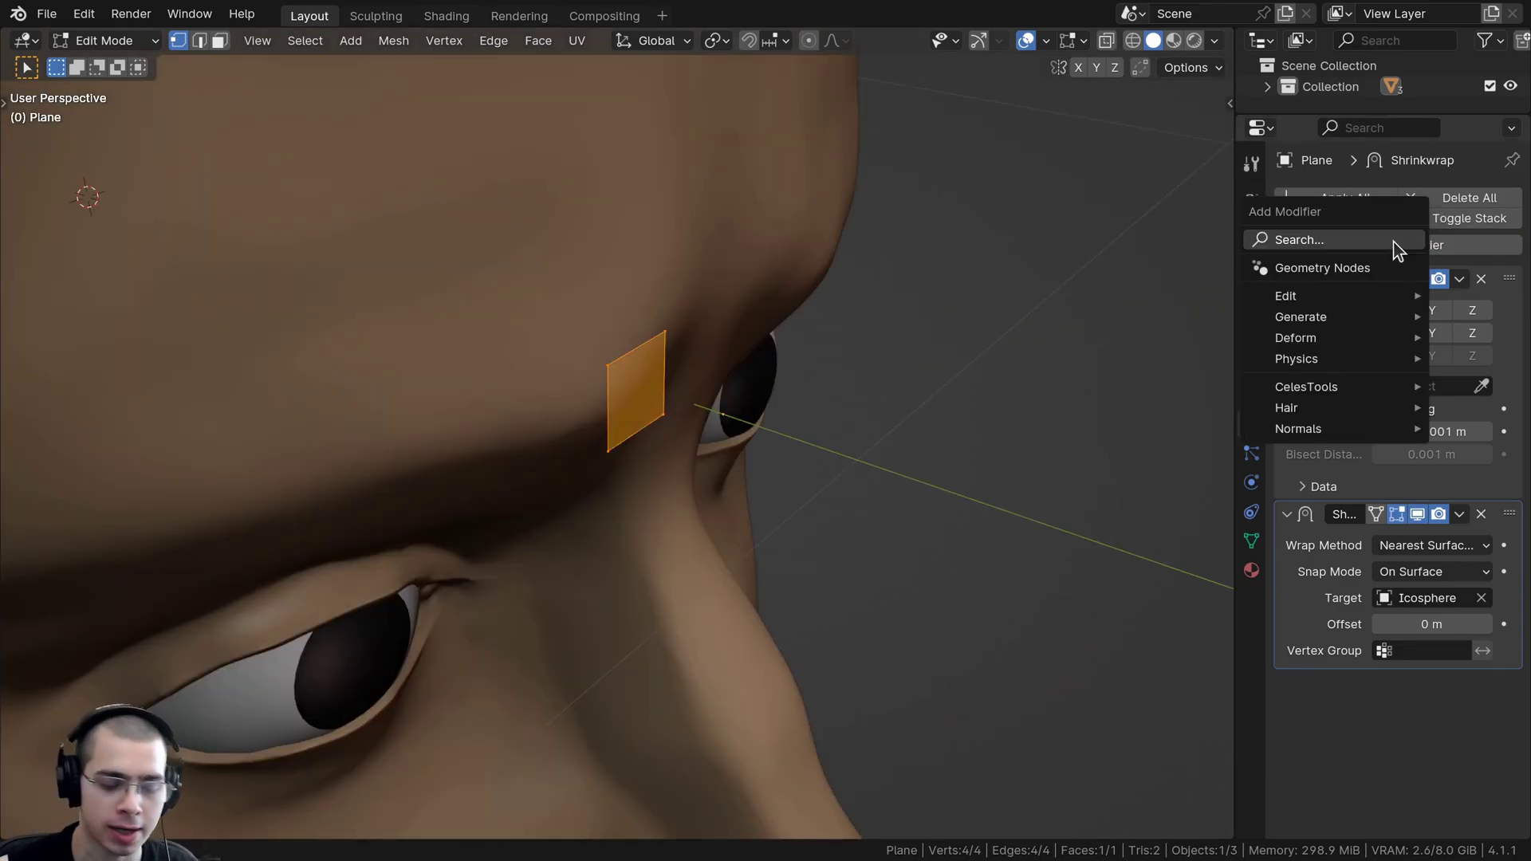
type("sol")
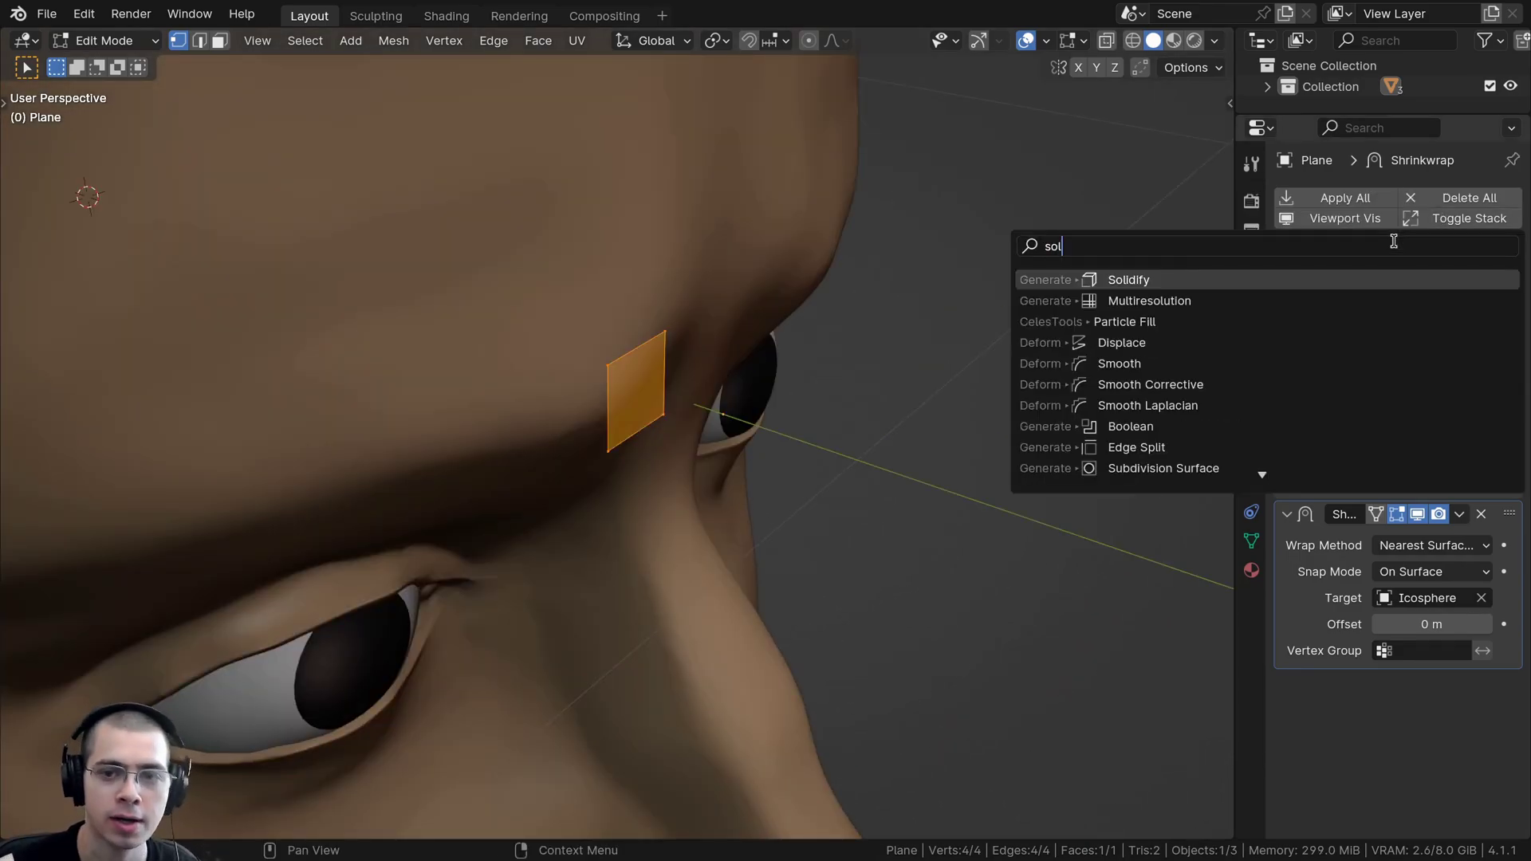
left_click(1086, 277)
Step: Set the Solidify thickness to -0.123 m so the patch thickens outward from the skin
scroll(1408, 525, "down", 5)
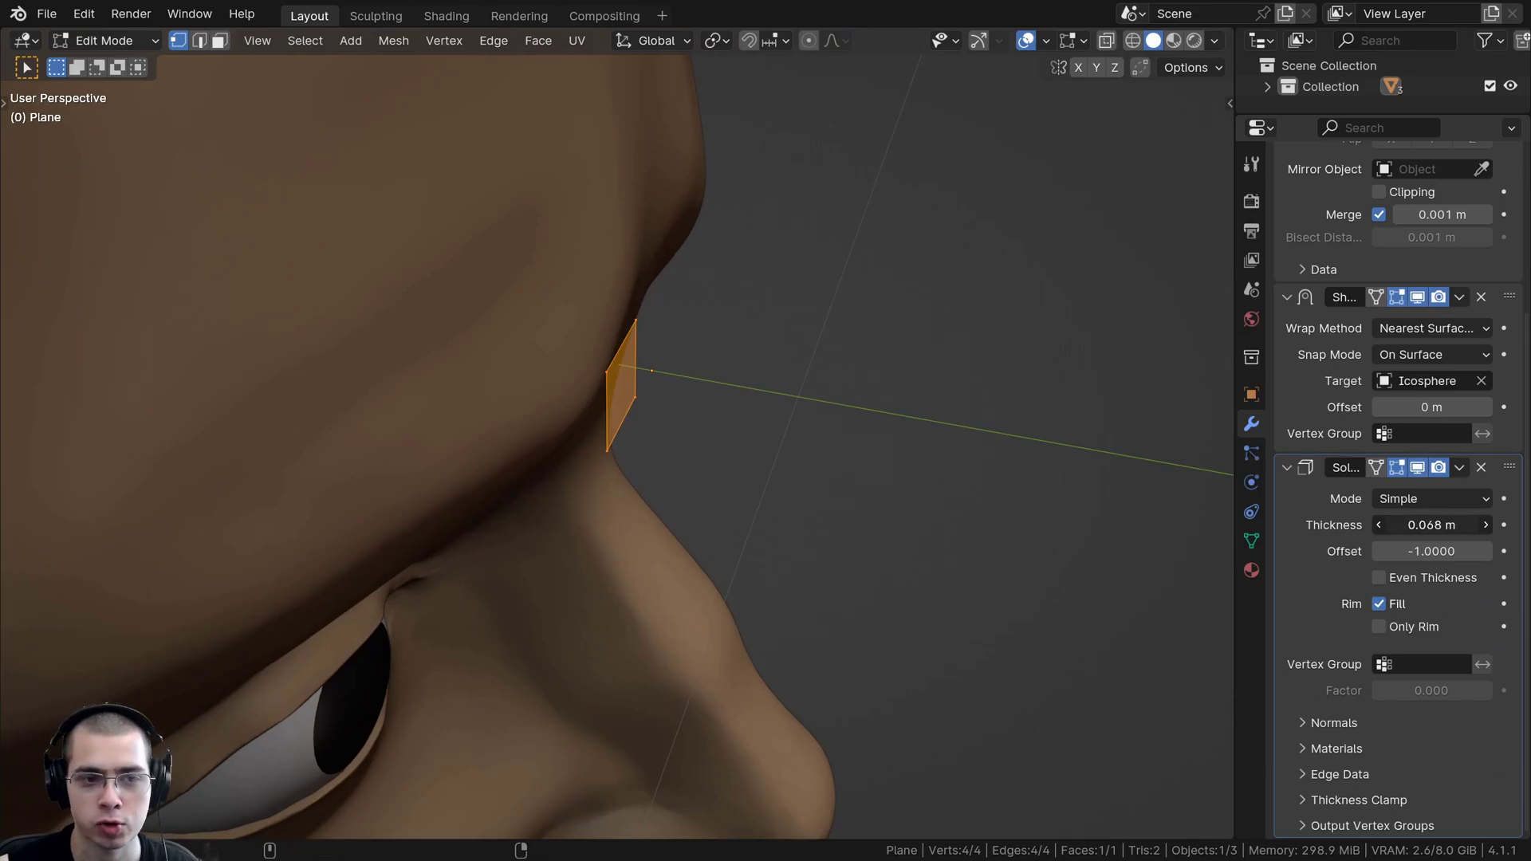
left_click_drag(1432, 525, 1392, 524)
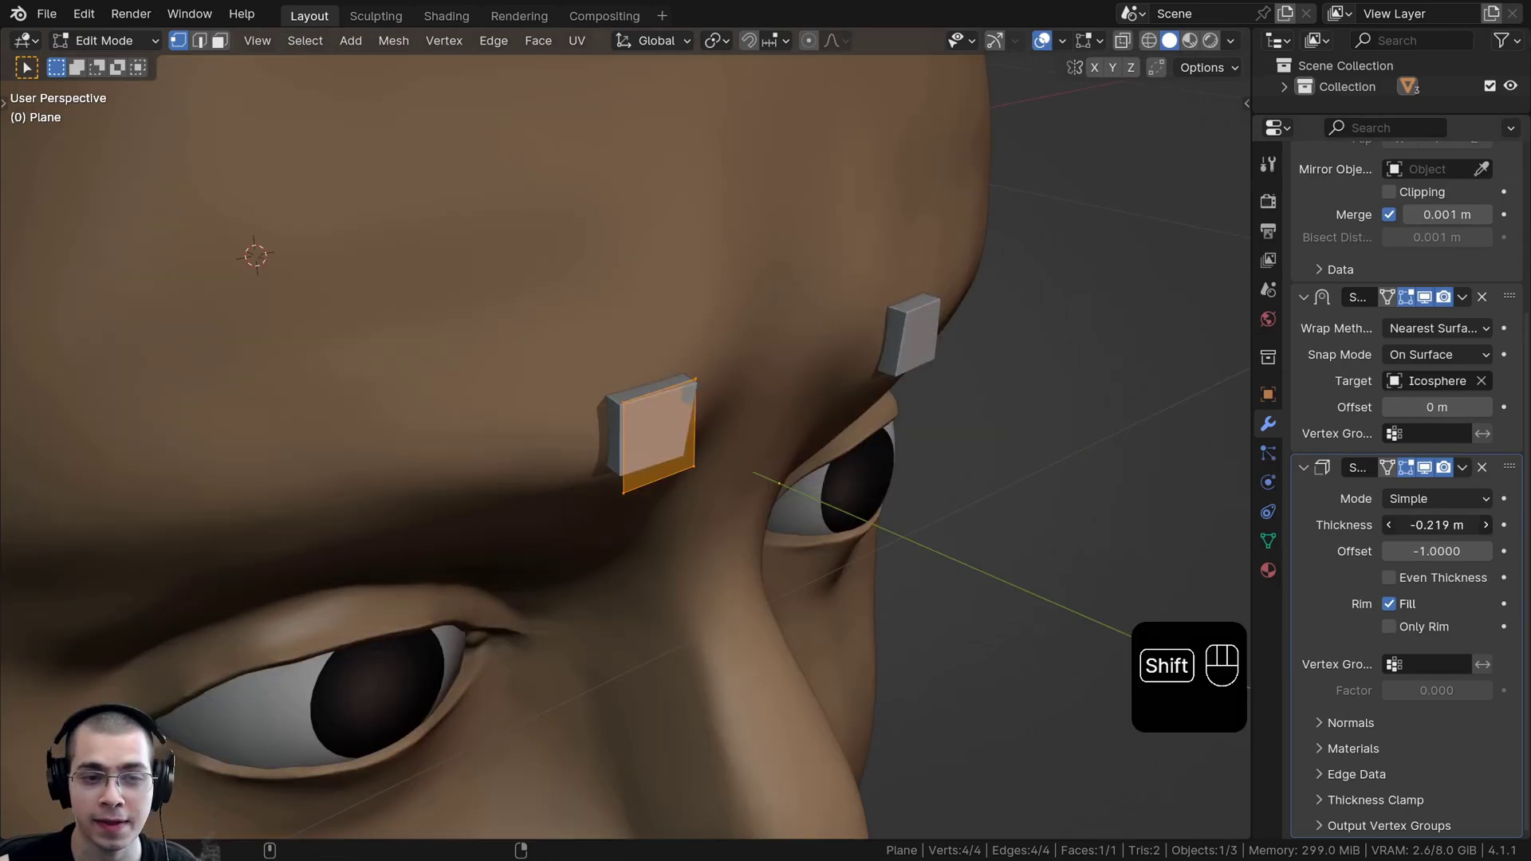
mouse_move(1436, 525)
left_mouse_down("shift")
mouse_move(1395, 525)
mouse_move(1432, 525)
left_mouse_up("shift")
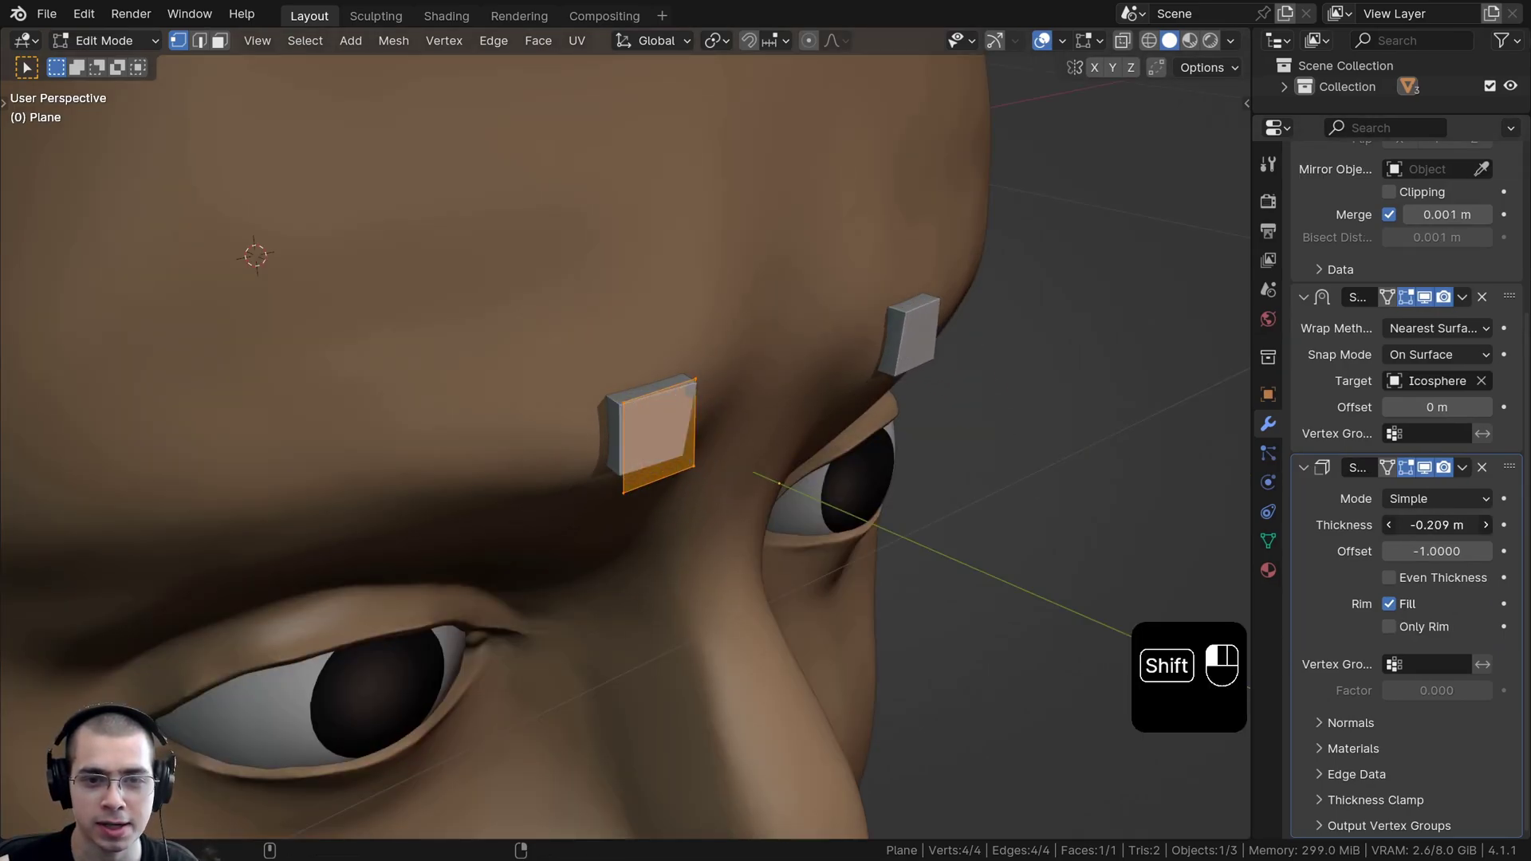
Step: Extrude the patch's outer edge about 0.1 m along the brow, and rotate and reposition the new edge
middle_click_drag(806, 470, 789, 361)
scroll(704, 438, "up", 2)
right_click(669, 415)
key("e")
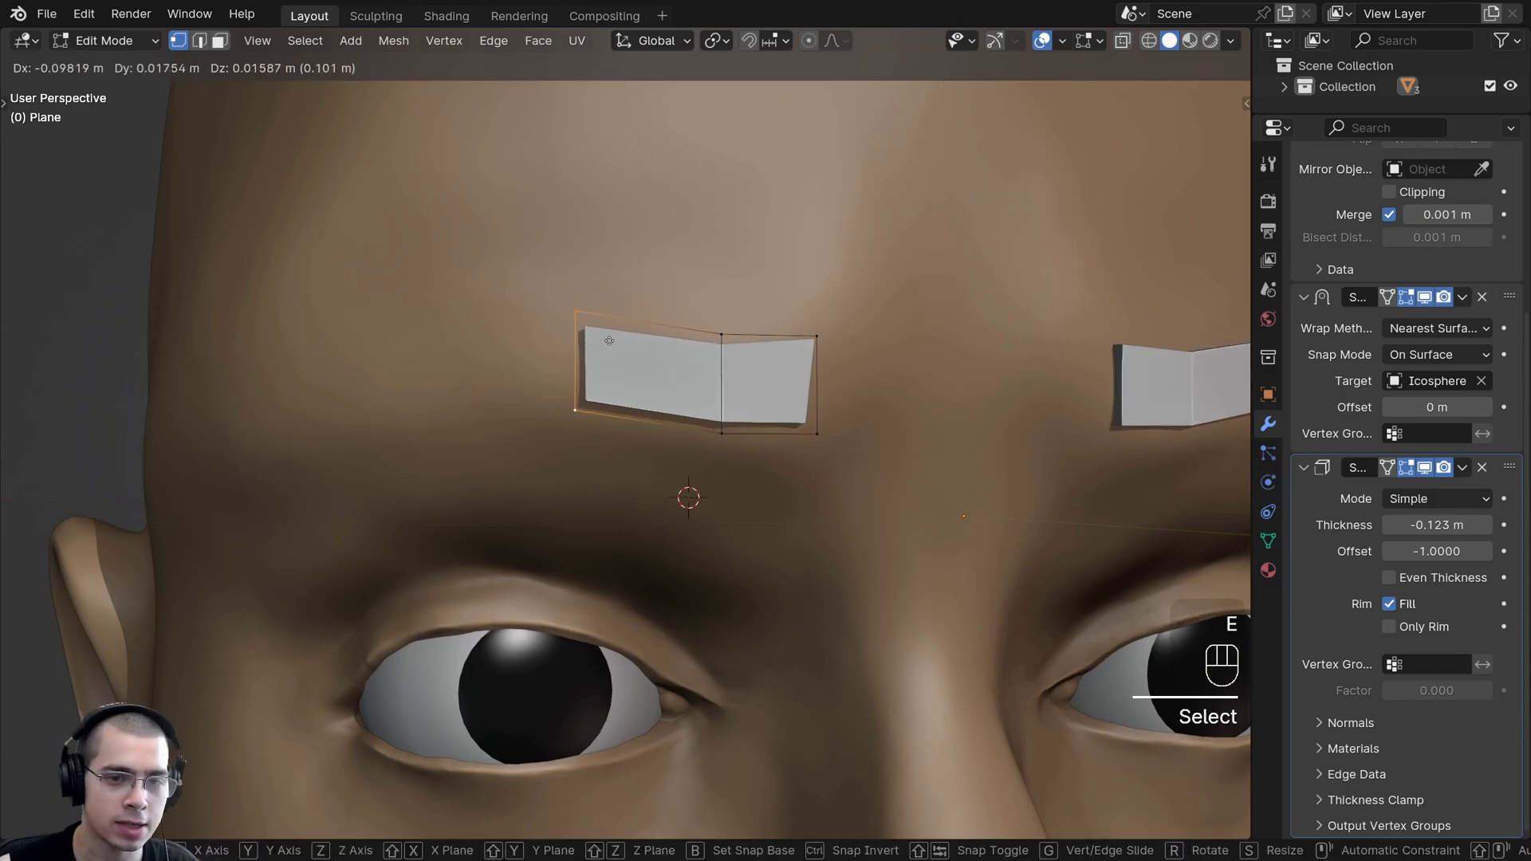
left_click(626, 347)
key("r")
left_click(646, 411)
key("g")
left_click(666, 394)
Step: Extrude another segment toward the temple, rotating and moving its end edge to follow the curve of the brow
middle_click_drag(667, 395, 736, 577, "shift")
key("e")
left_click(662, 373)
key("r")
left_click(891, 386)
key("g")
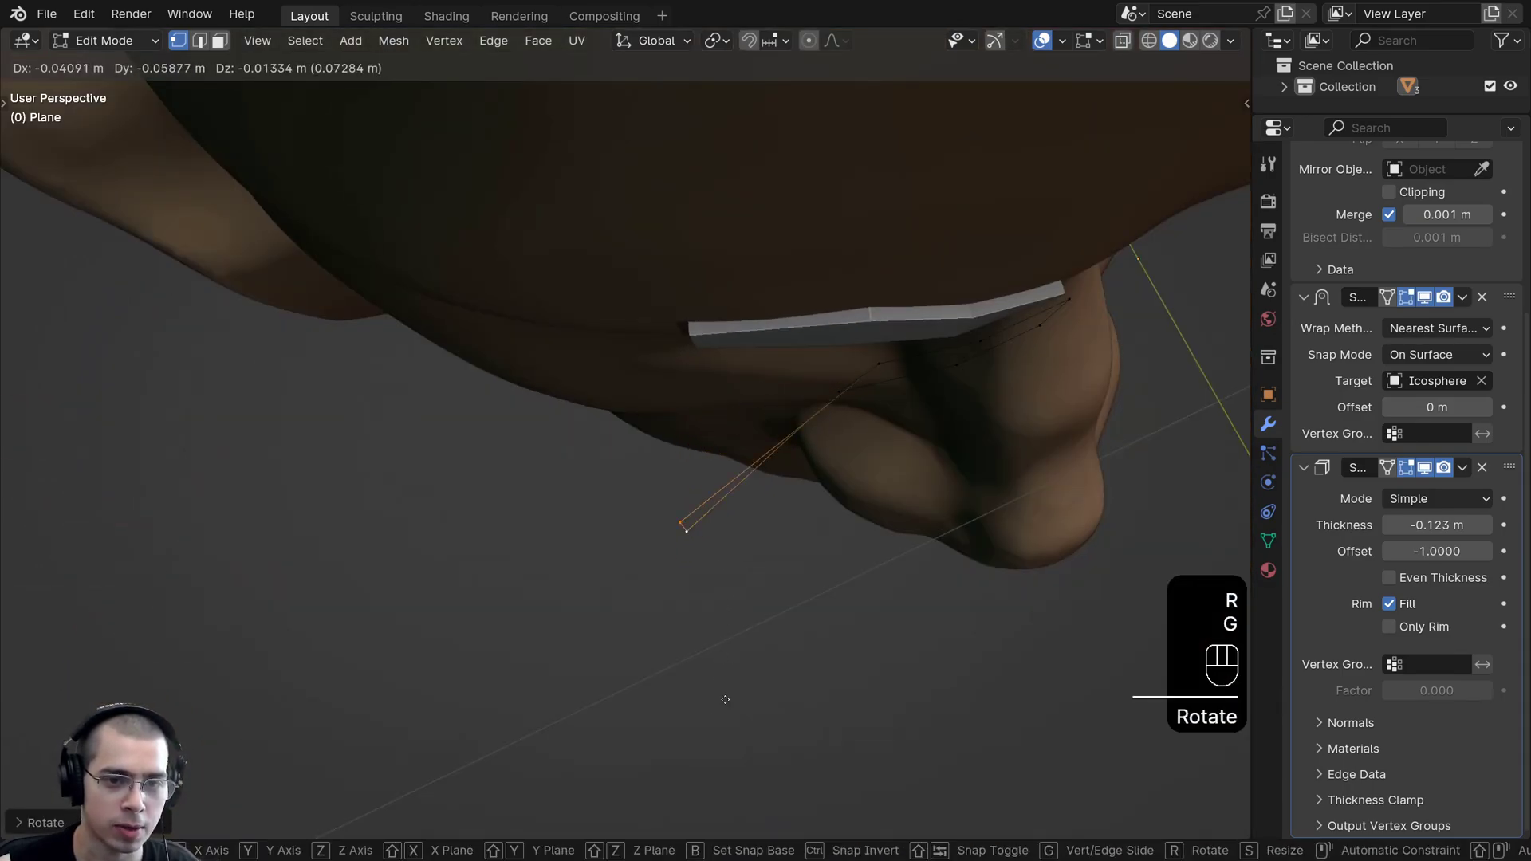
left_click(688, 522)
middle_click_drag(691, 492, 722, 335)
key("g")
left_click(705, 350)
key("r")
left_click(685, 379)
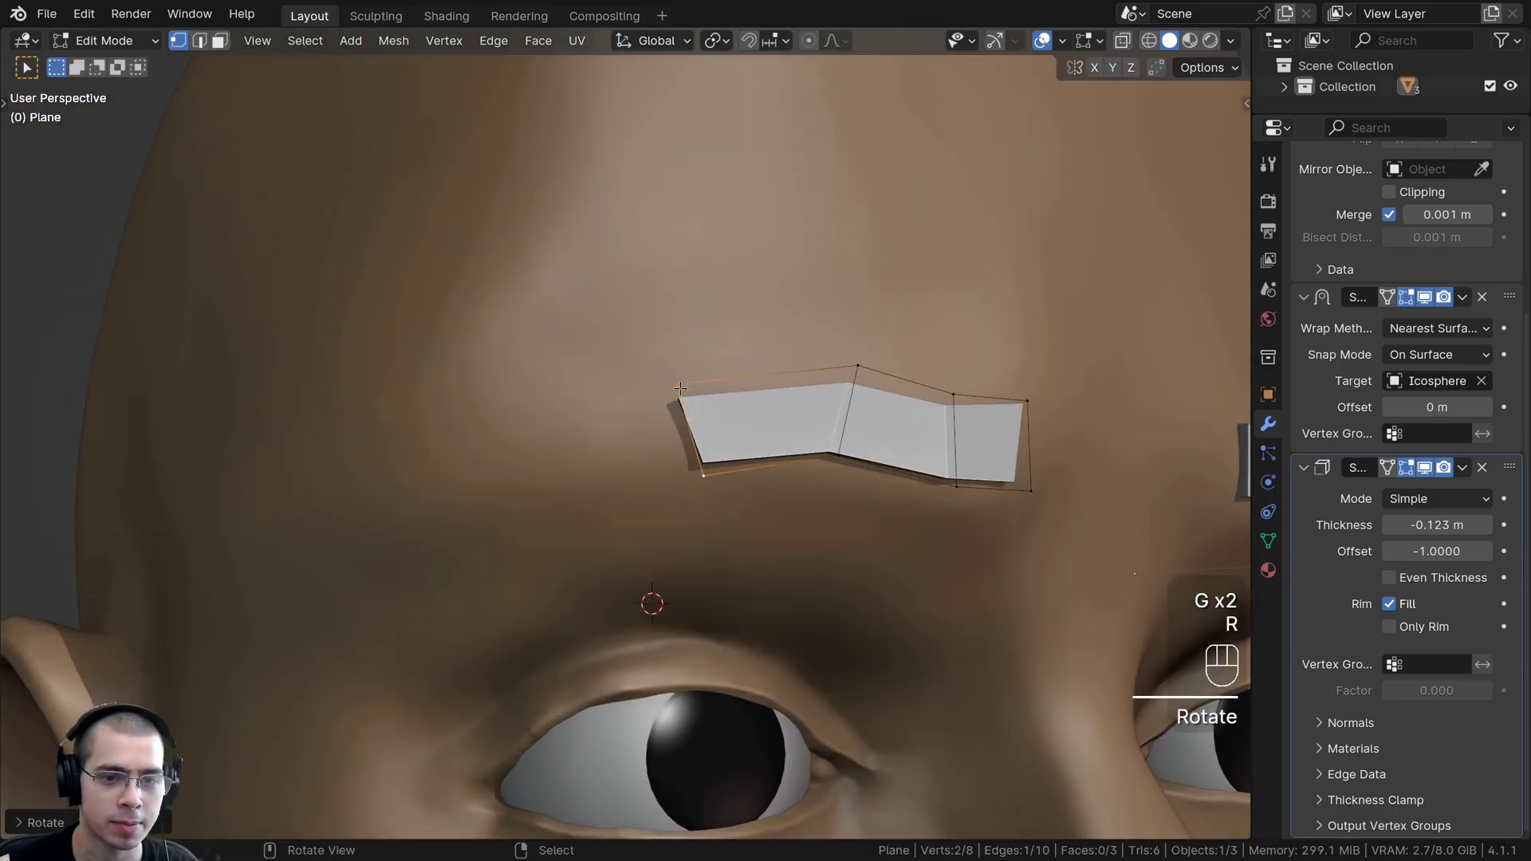
Step: Add a Subdivision Surface modifier to smooth the eyebrow strip
scroll(678, 383, "down", 3)
middle_click_drag(678, 383, 759, 447)
scroll(1394, 280, "up", 5)
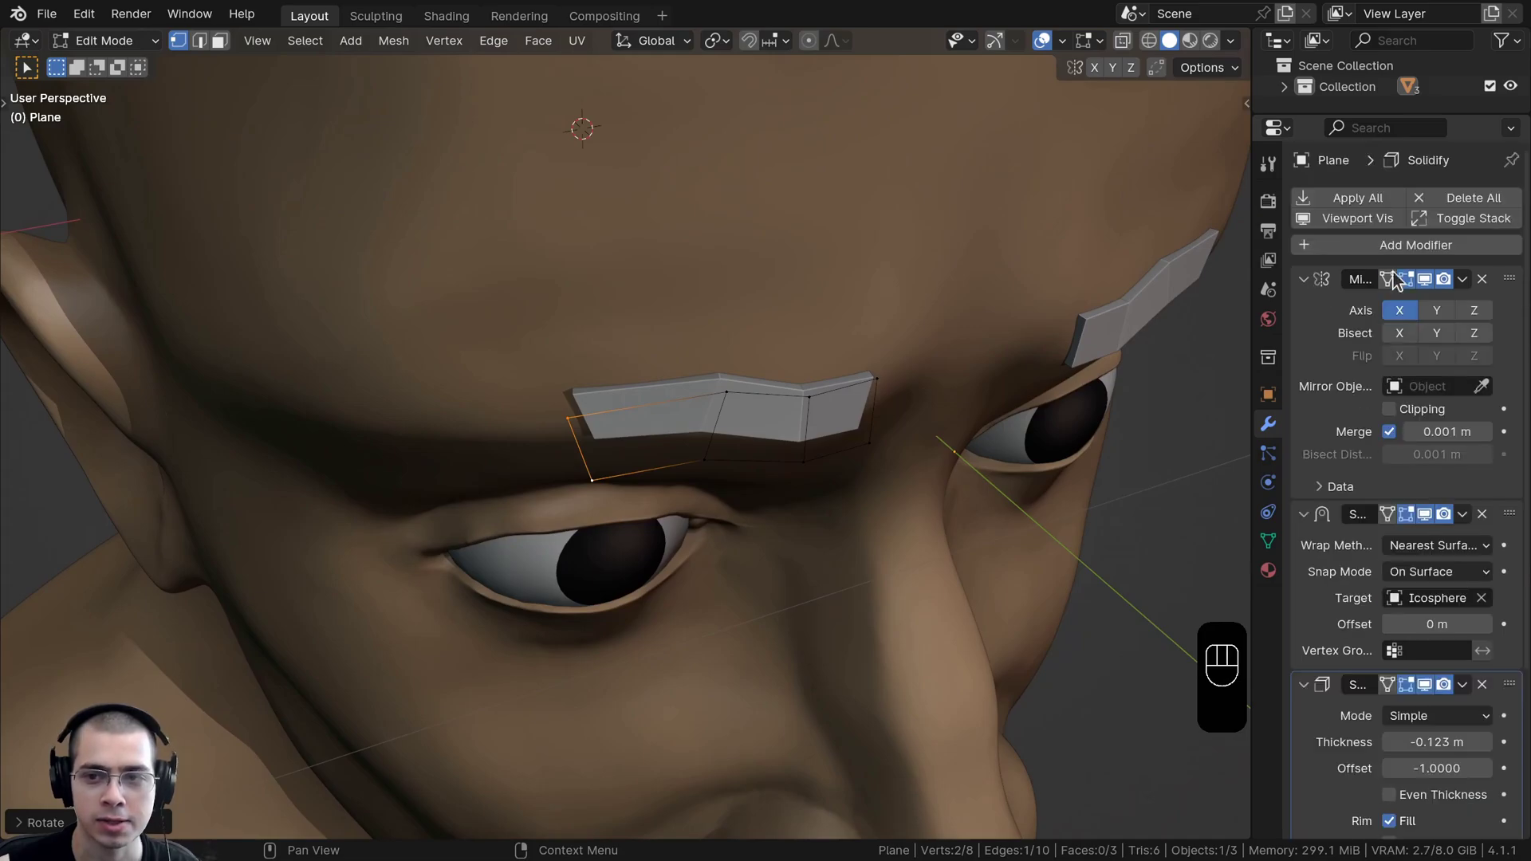
left_click(1380, 247)
type("sub")
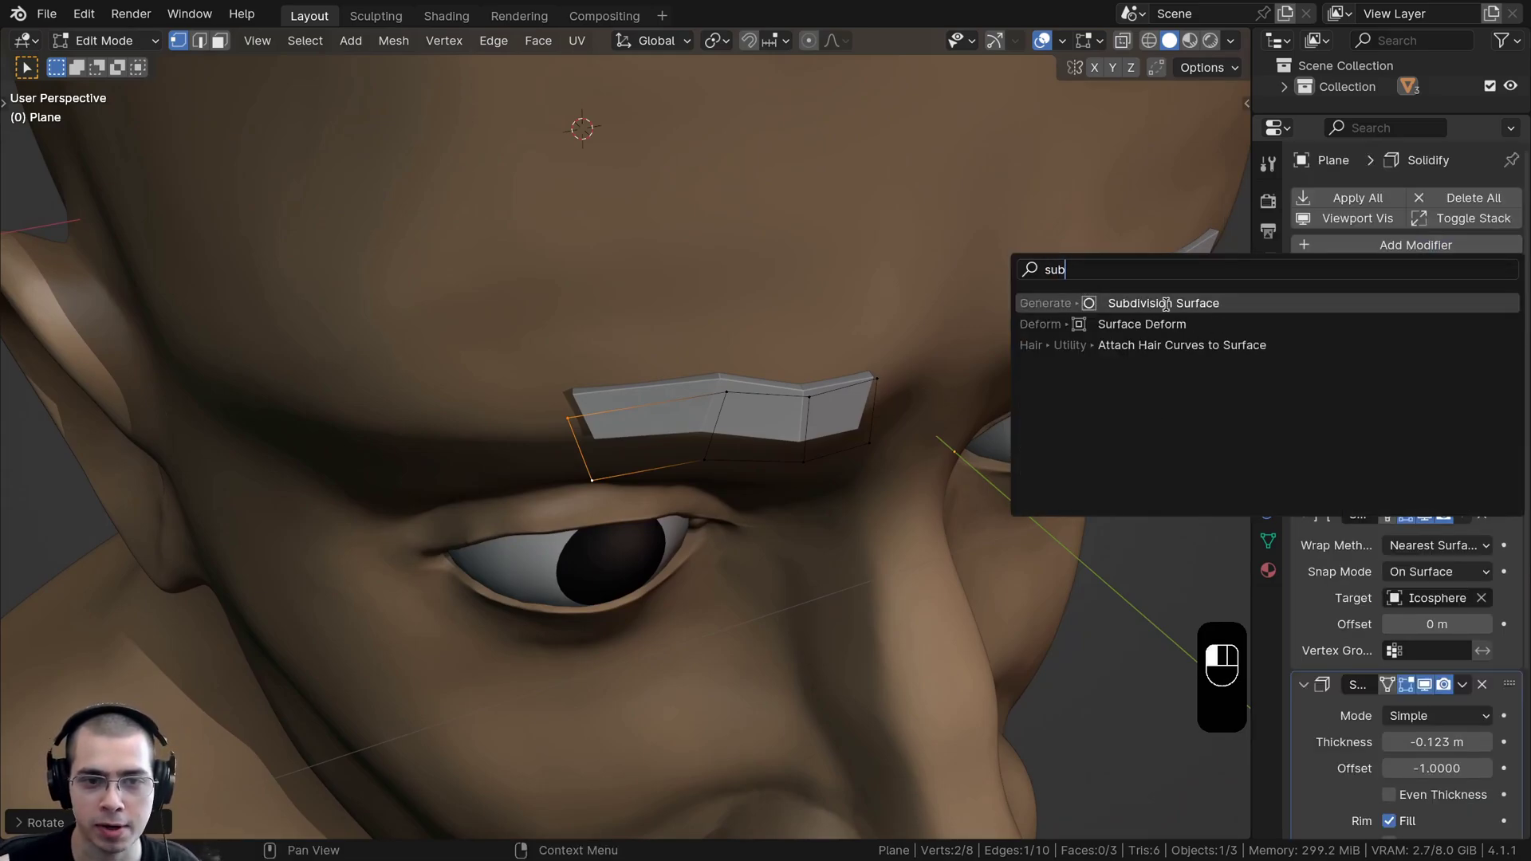
left_click(1166, 304)
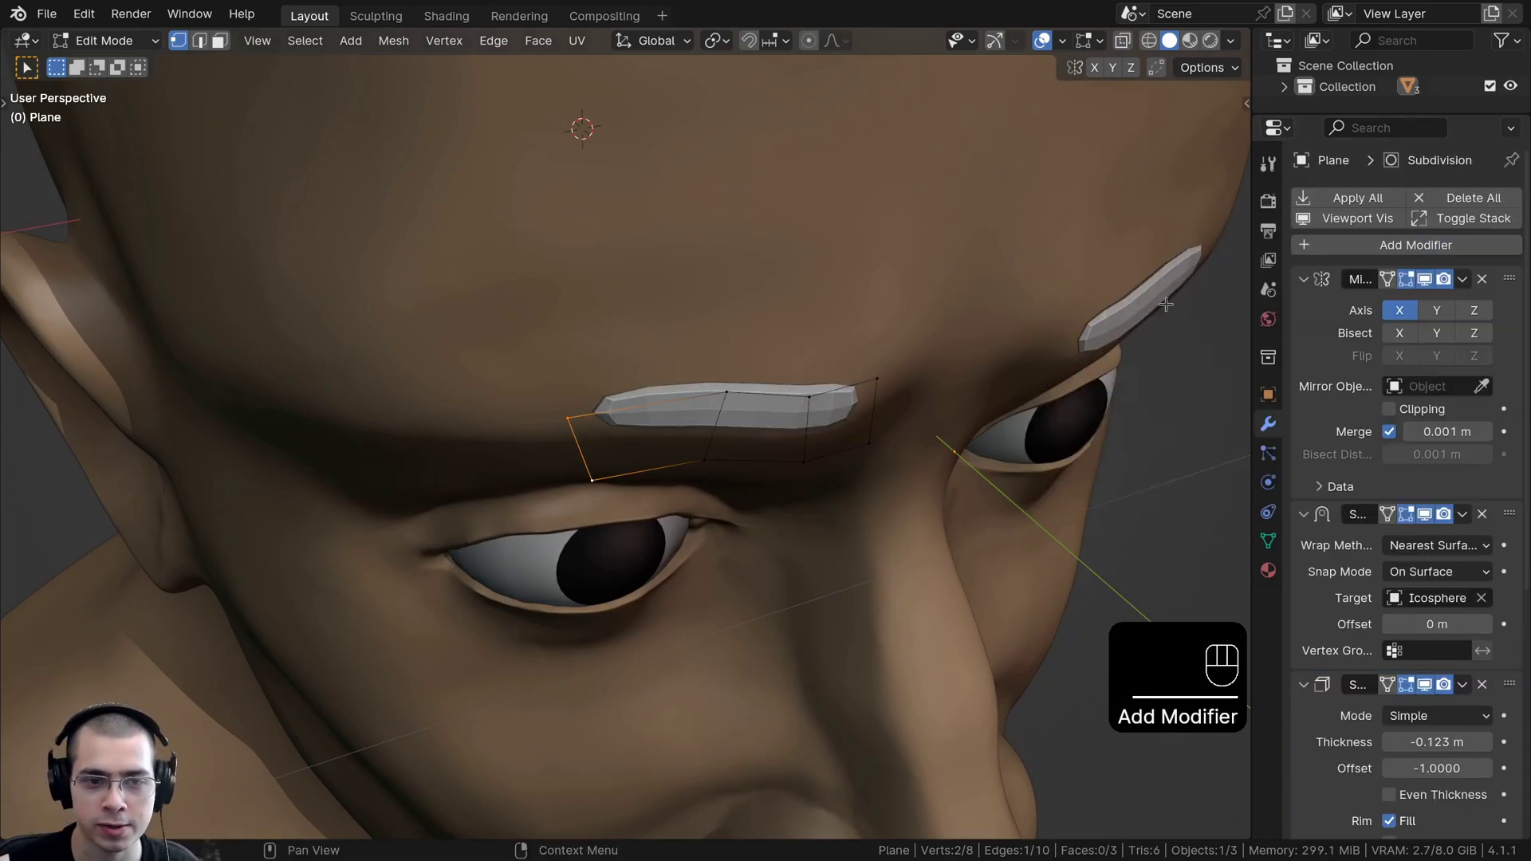
scroll(749, 411, "up", 4)
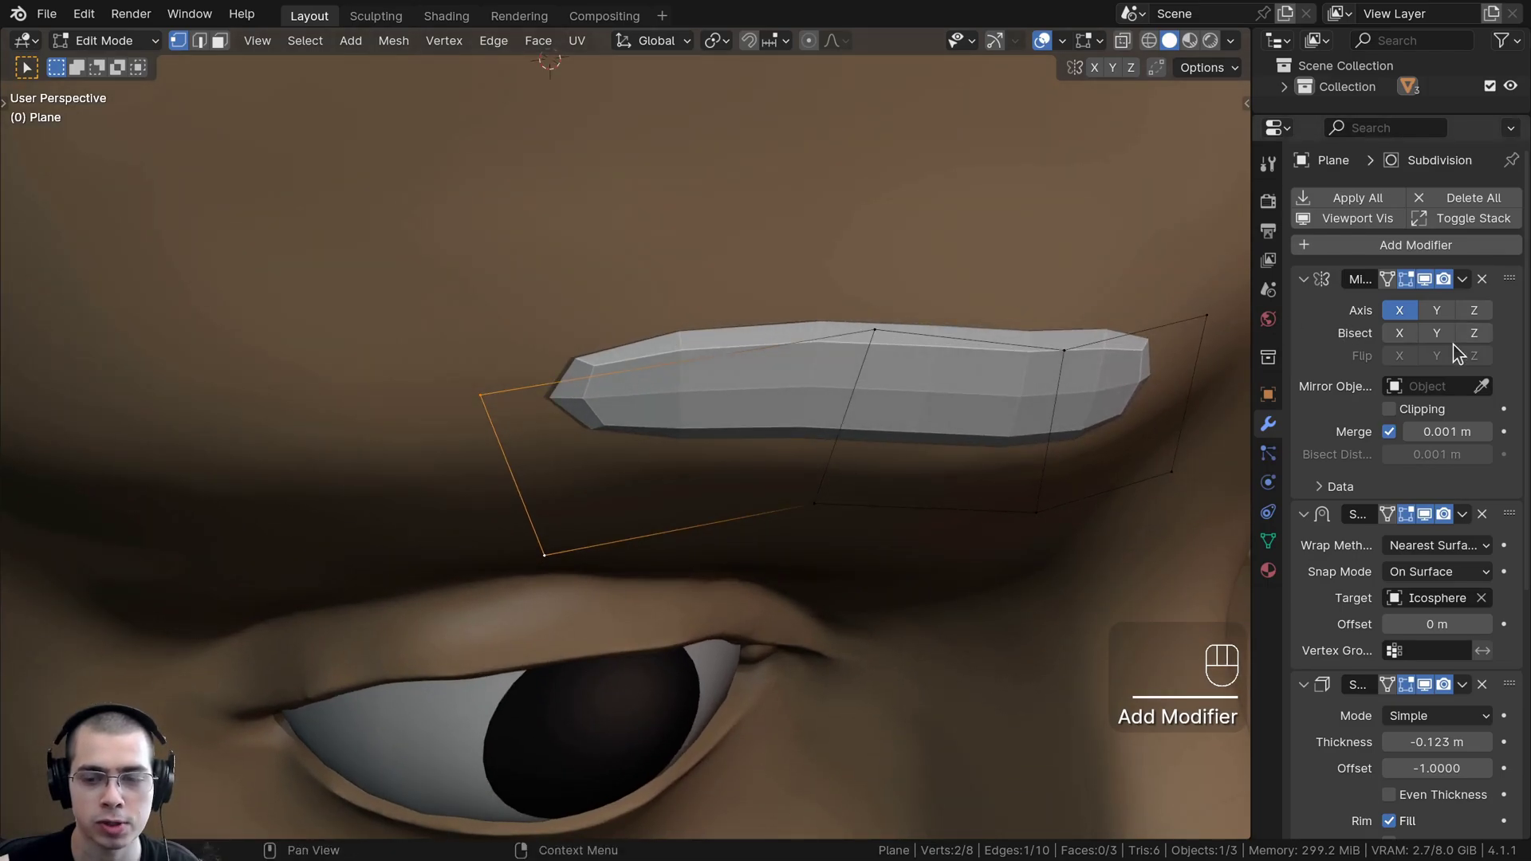
Step: Raise the Subdivision Surface modifier's viewport level to 2
scroll(1428, 415, "down", 10)
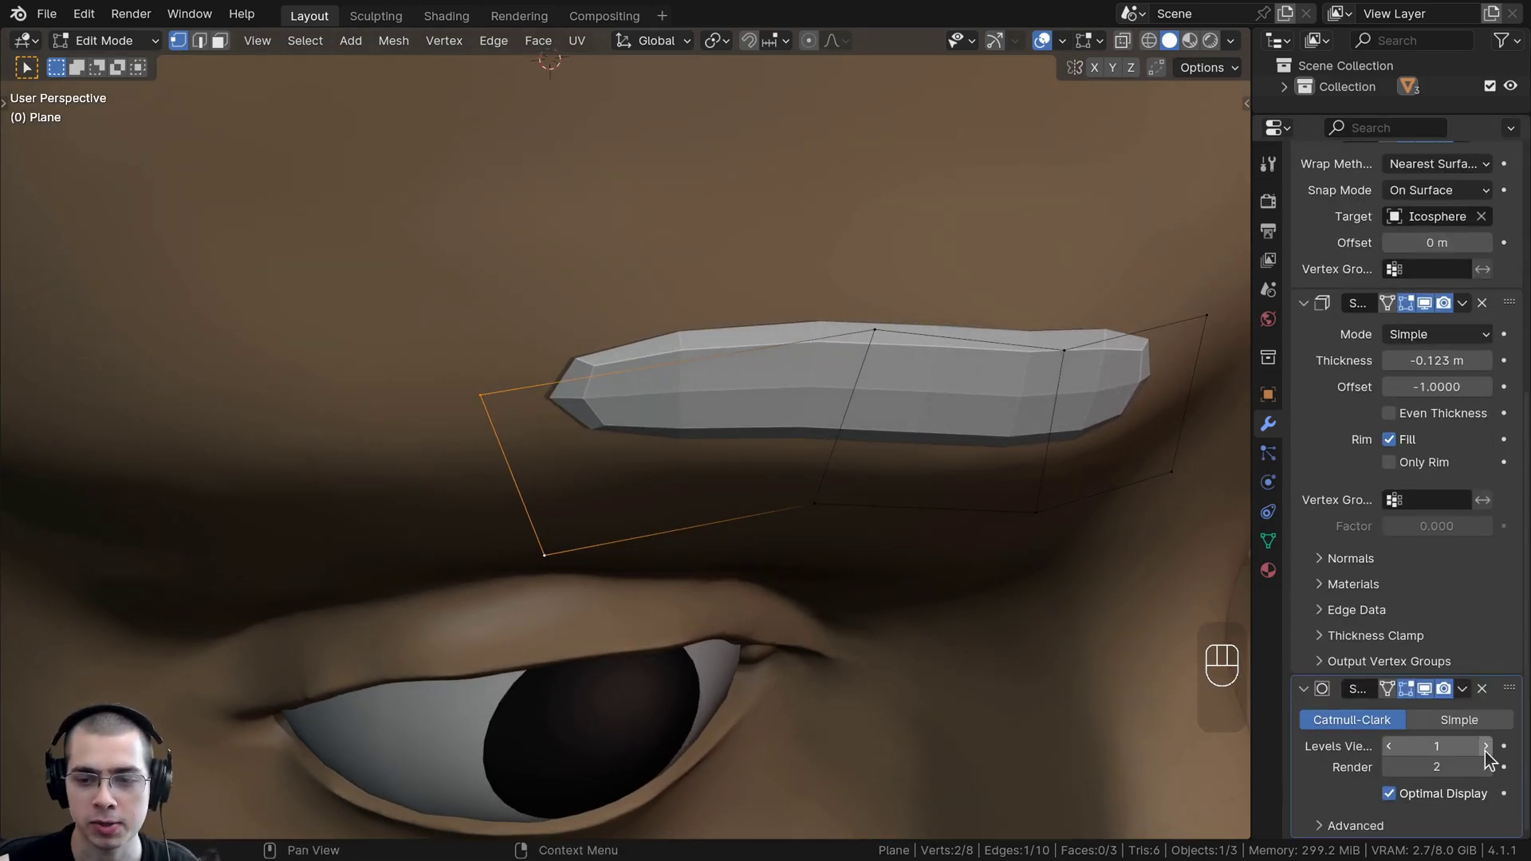
left_click(1486, 749)
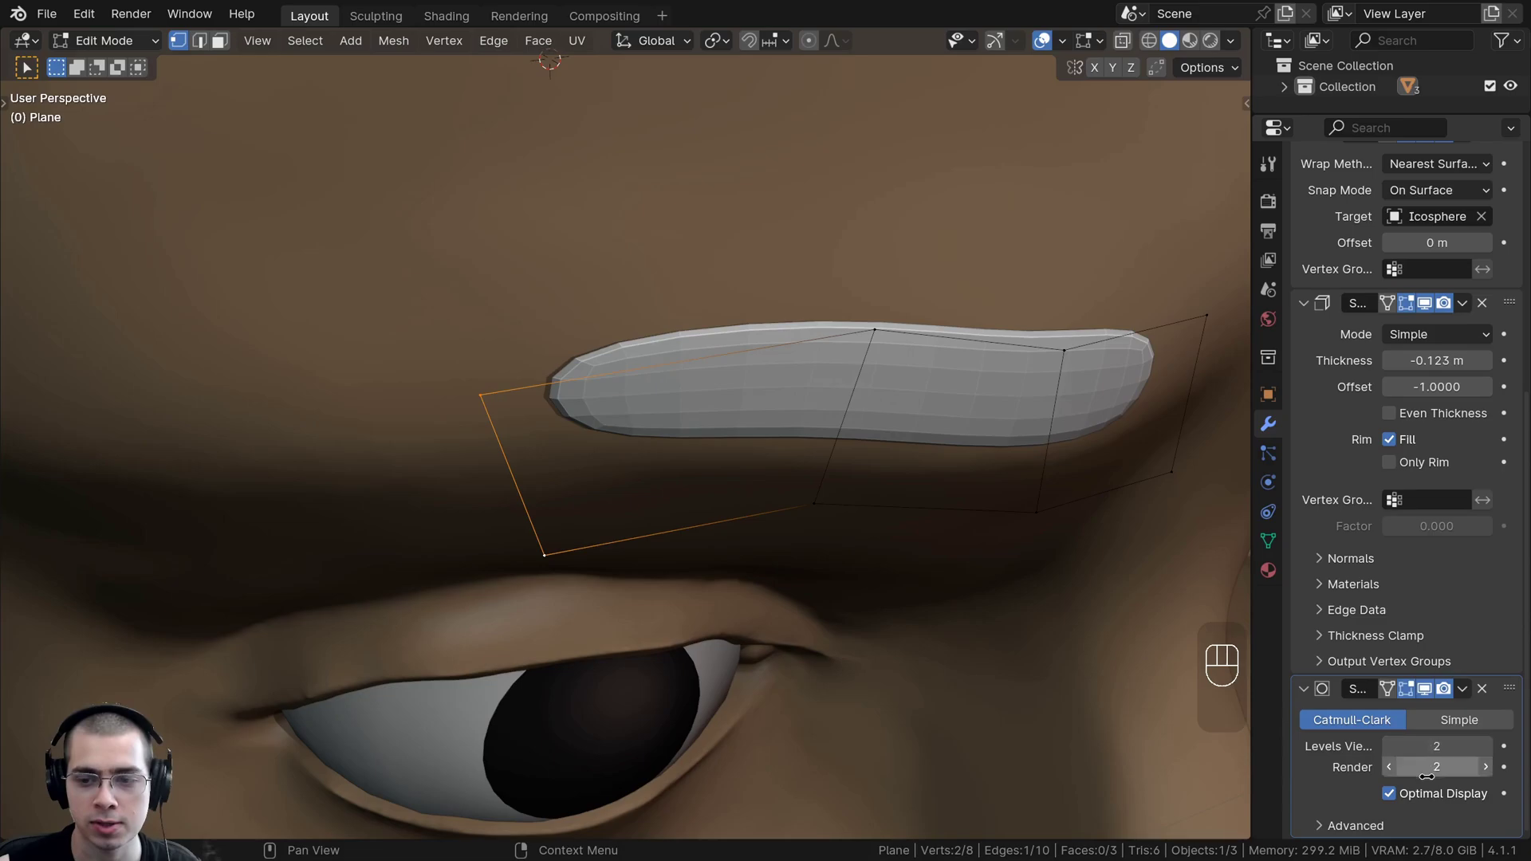
left_click_drag(1251, 619, 1240, 623)
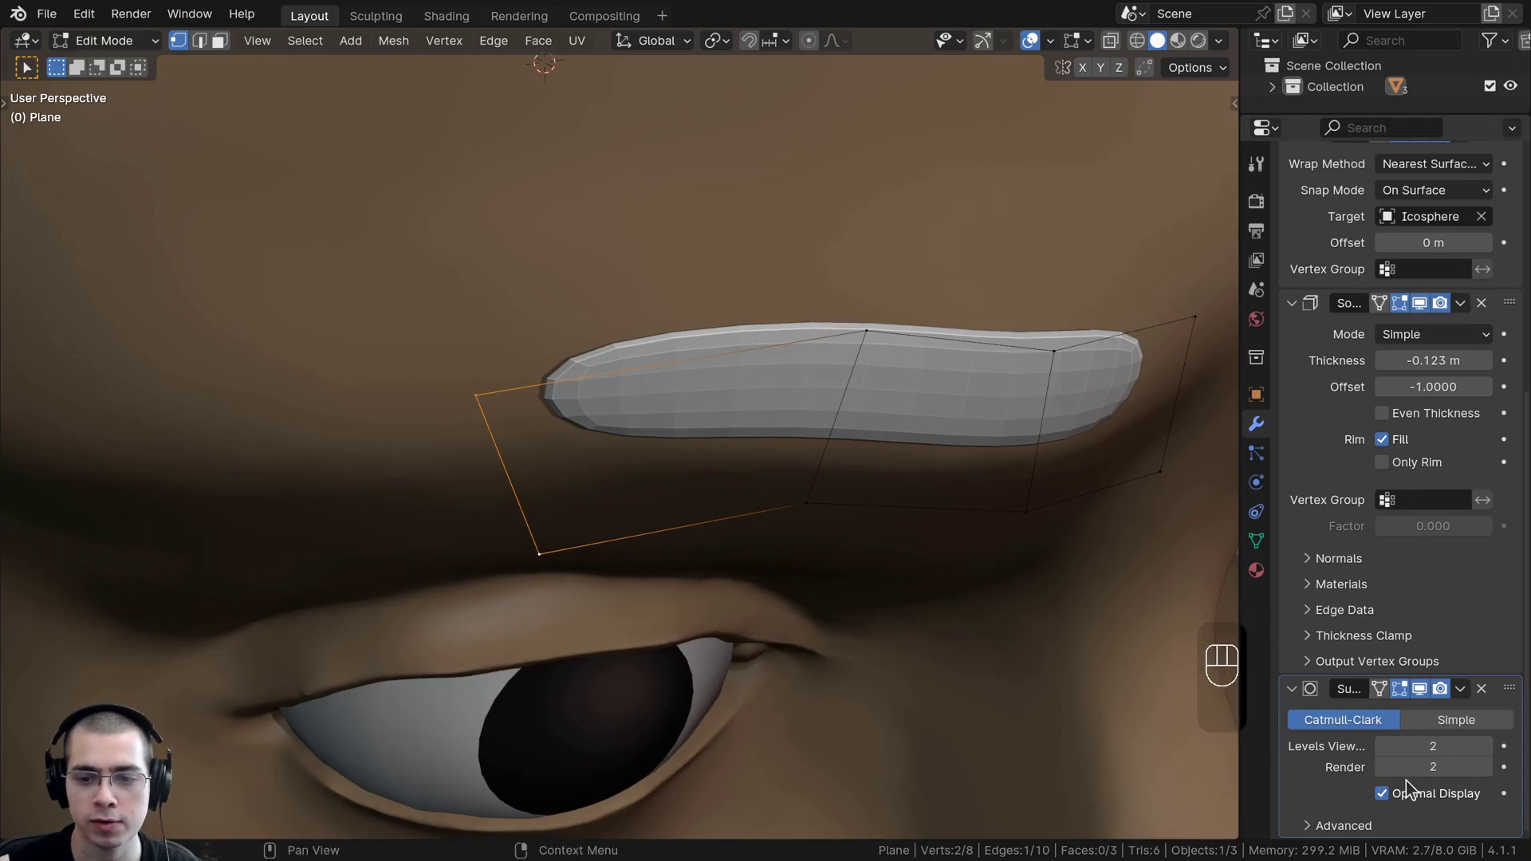
Step: Leave Edit Mode and shade the eyebrow object smooth
middle_click_drag(722, 383, 683, 340)
key("Tab")
scroll(682, 339, "down", 1)
scroll(682, 338, "down", 3)
key("w")
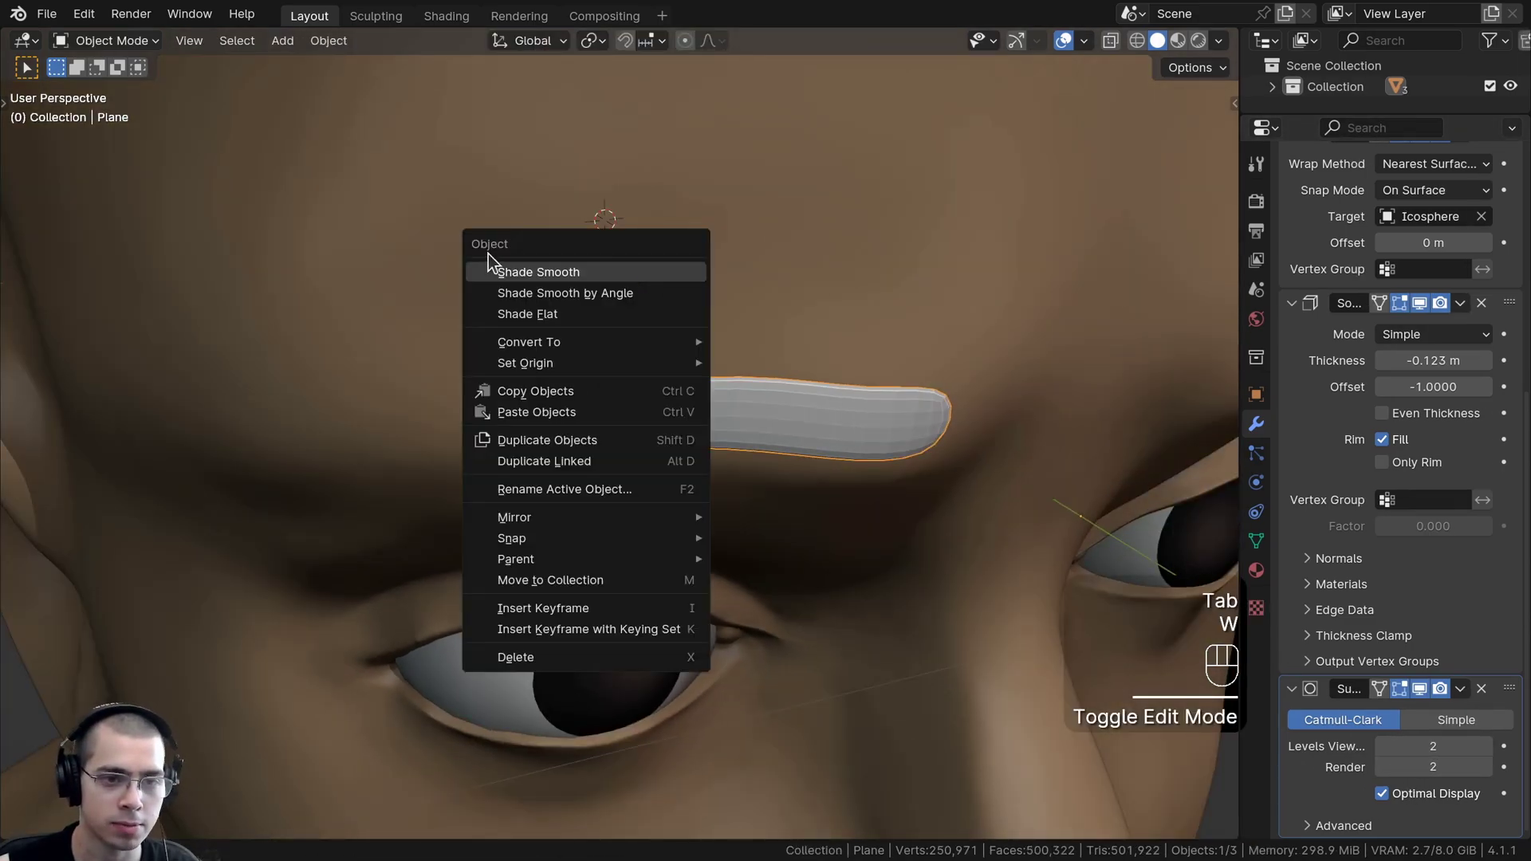
left_click(549, 272)
middle_click_drag(674, 335, 691, 407)
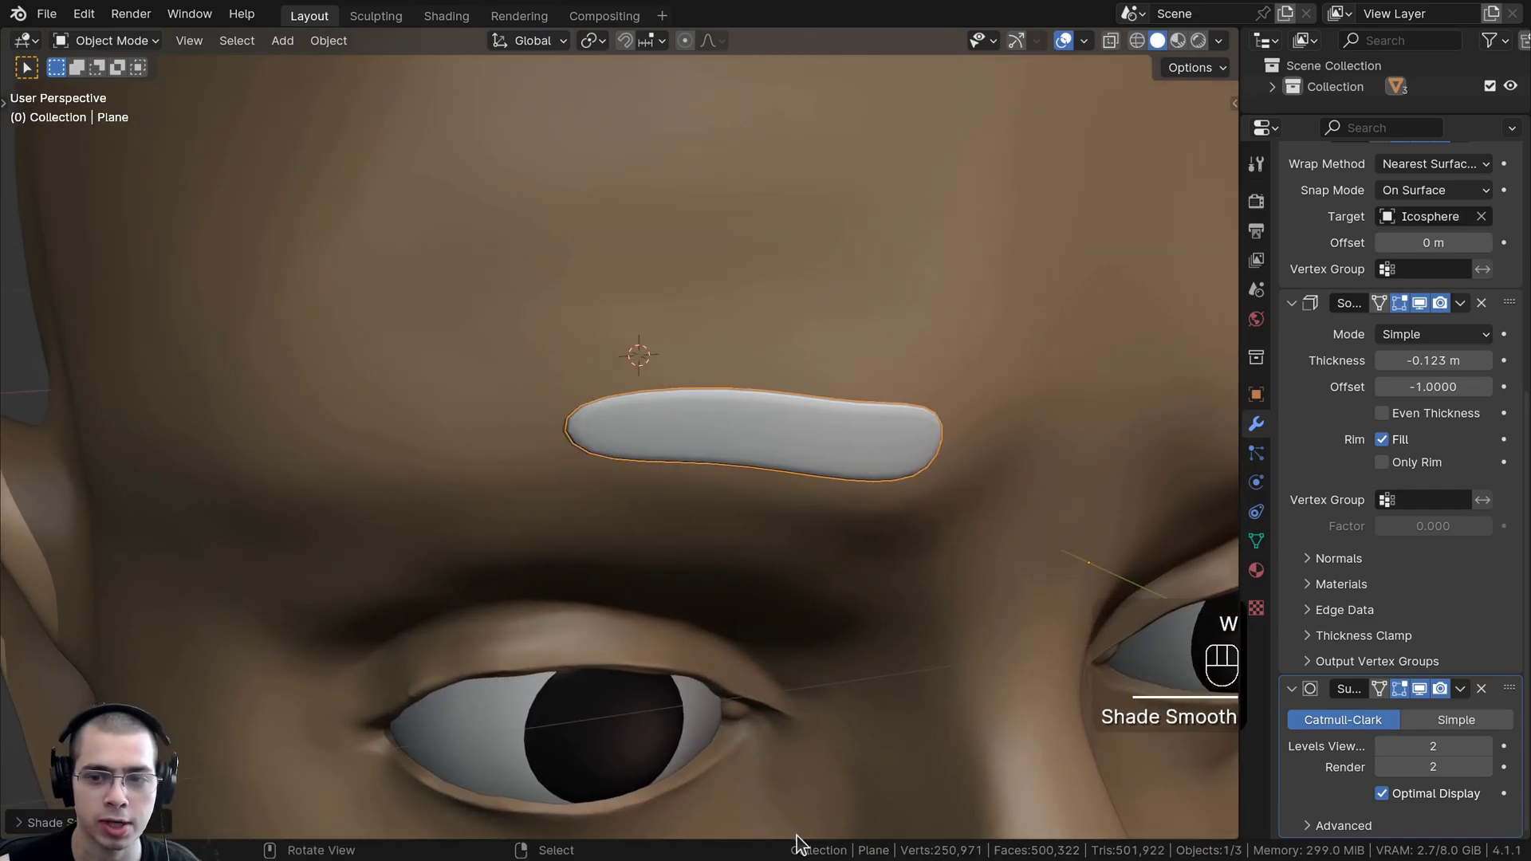
Step: Create a new eyebrow material with a dark brown base colour of hue 0.046, saturation 0.842 and value 0.053
left_click(1256, 571)
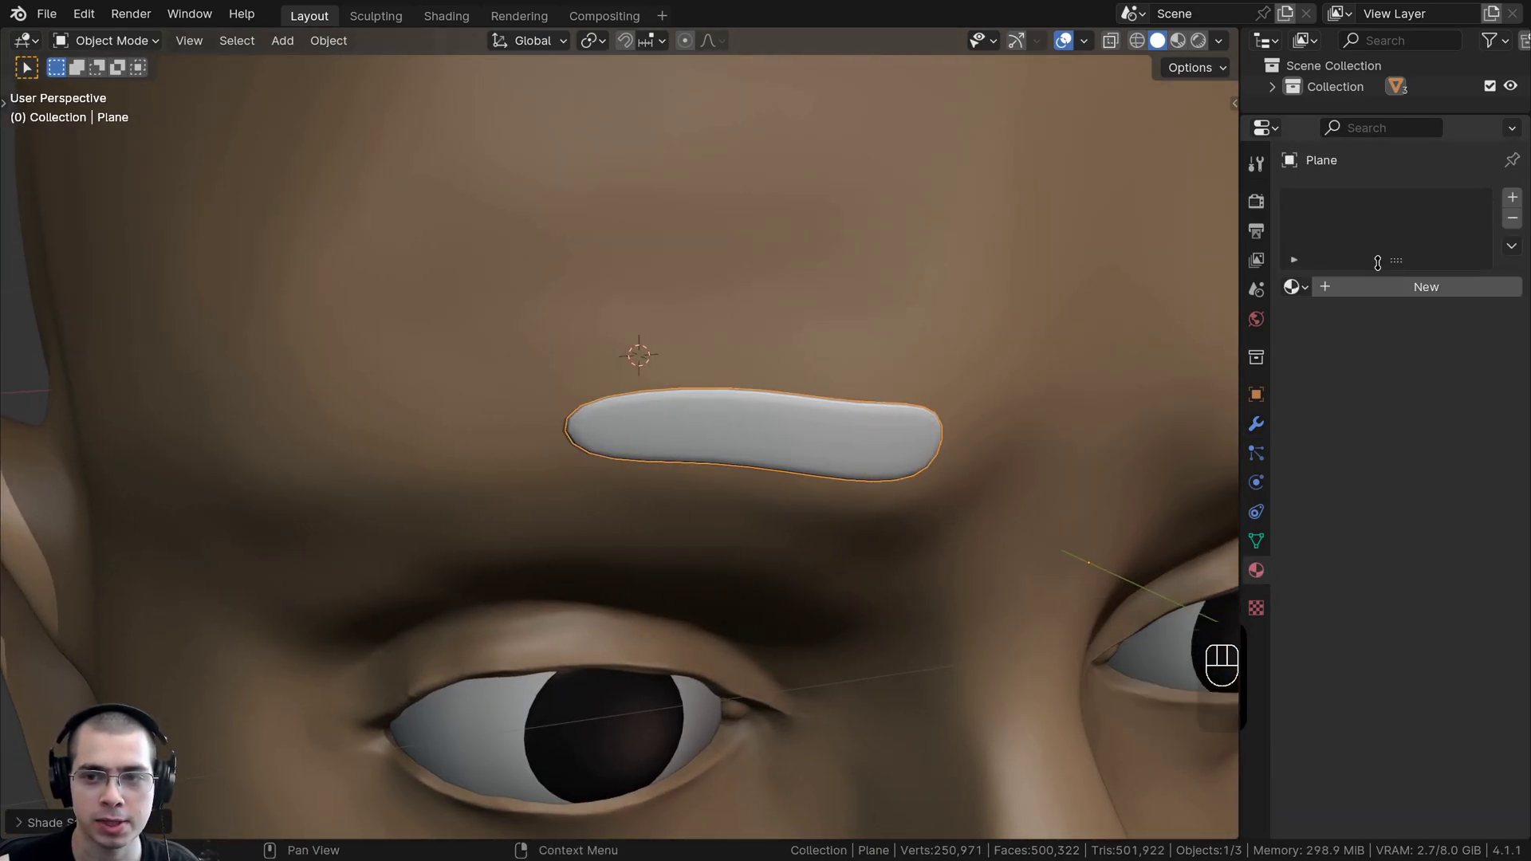
left_click(1388, 296)
left_click(1424, 419)
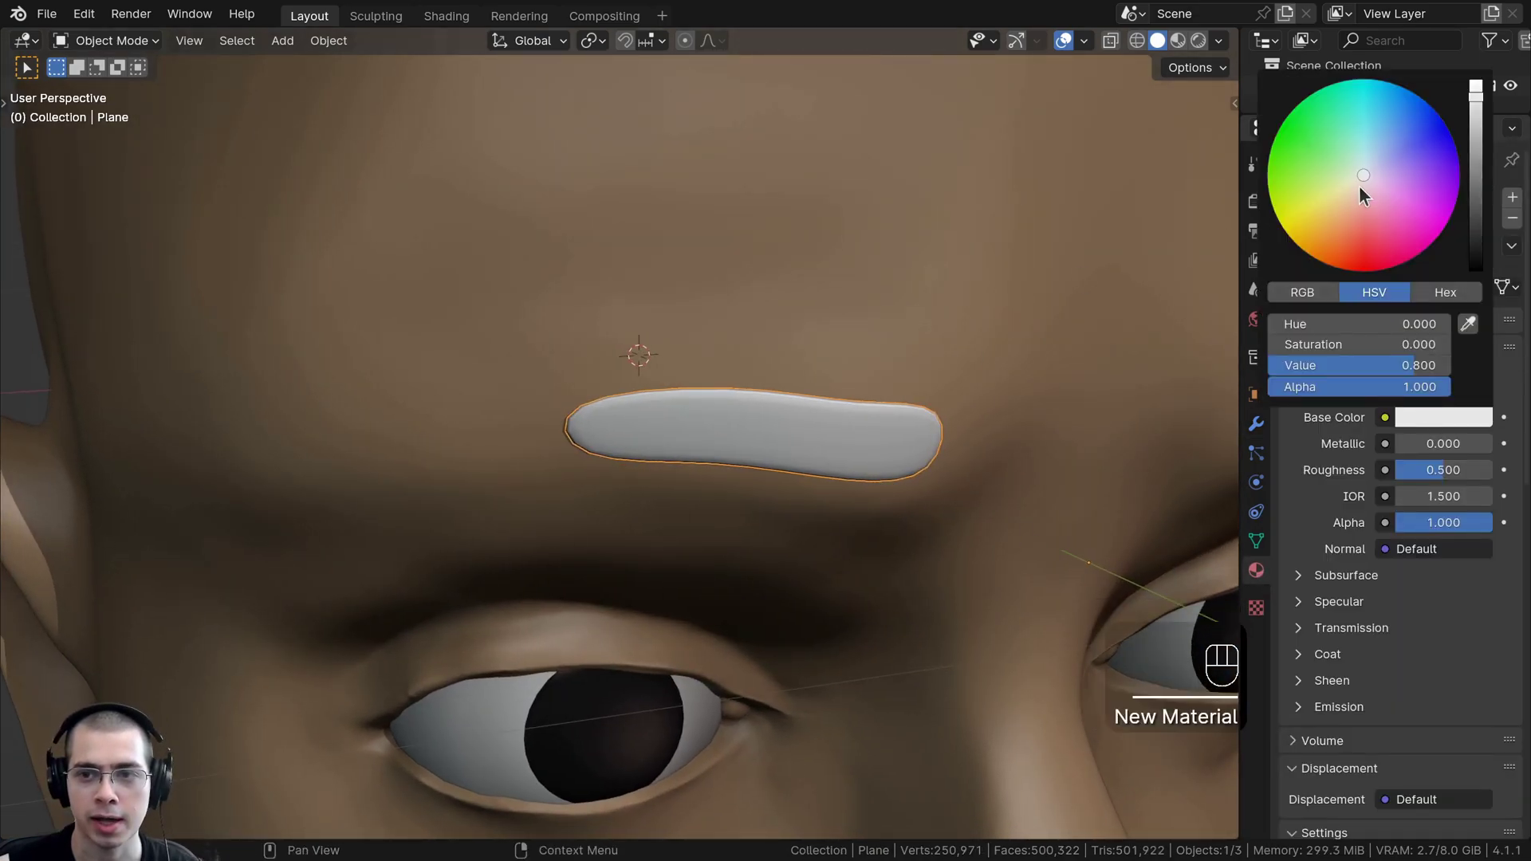
left_click_drag(1359, 186, 1339, 232)
scroll(1339, 227, "down", 10)
scroll(1339, 232, "down", 4)
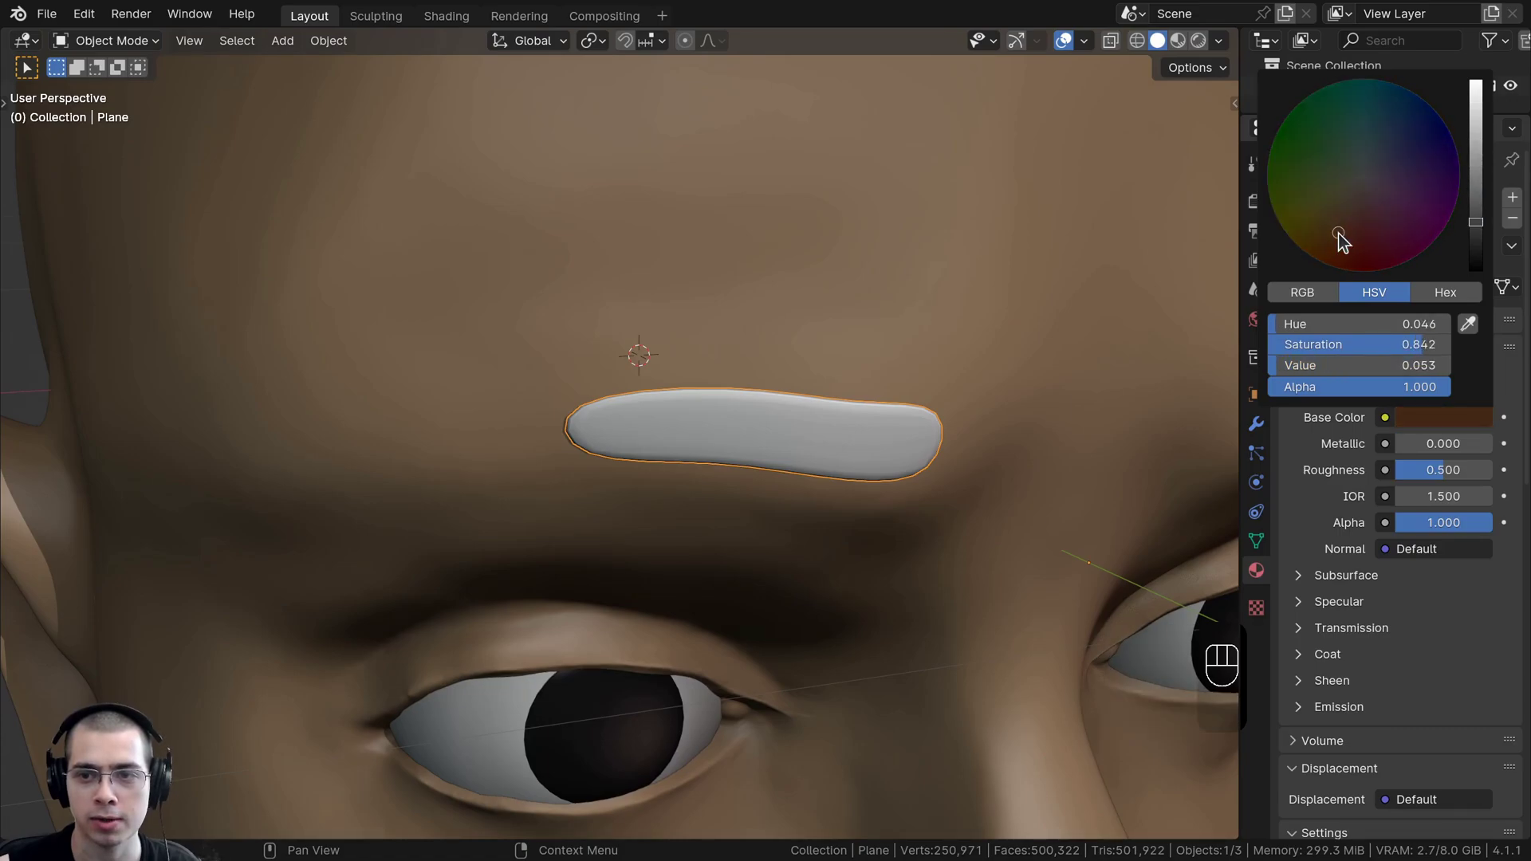
Step: Set the eyebrow material's Viewport Display colour to a dark brown
scroll(1314, 700, "down", 4)
scroll(1318, 686, "down", 12)
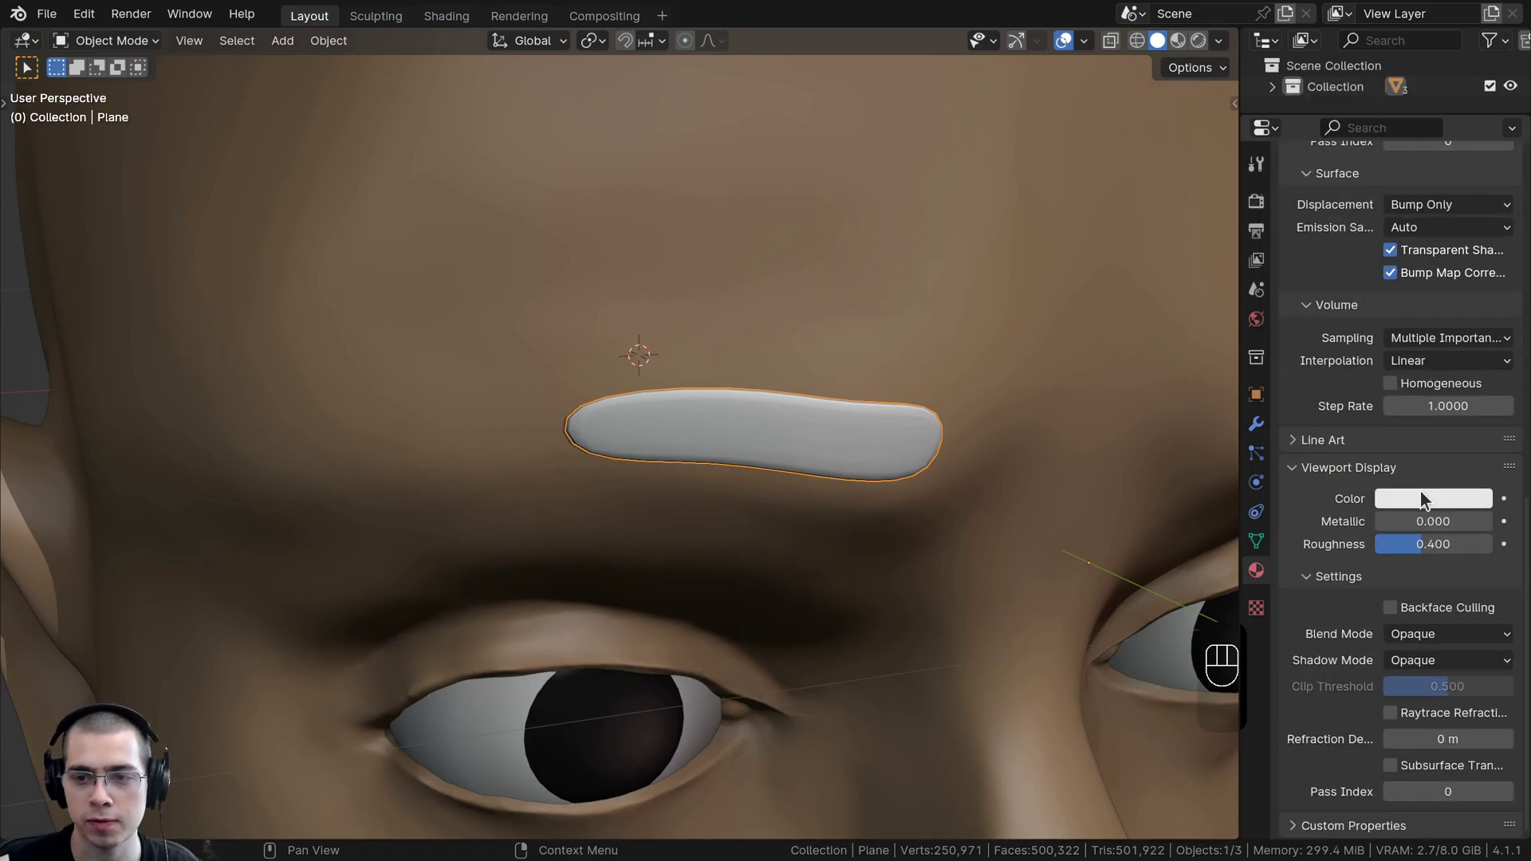
left_click(1426, 503)
left_click_drag(1370, 318, 1340, 328)
left_click_drag(1477, 170, 1476, 285)
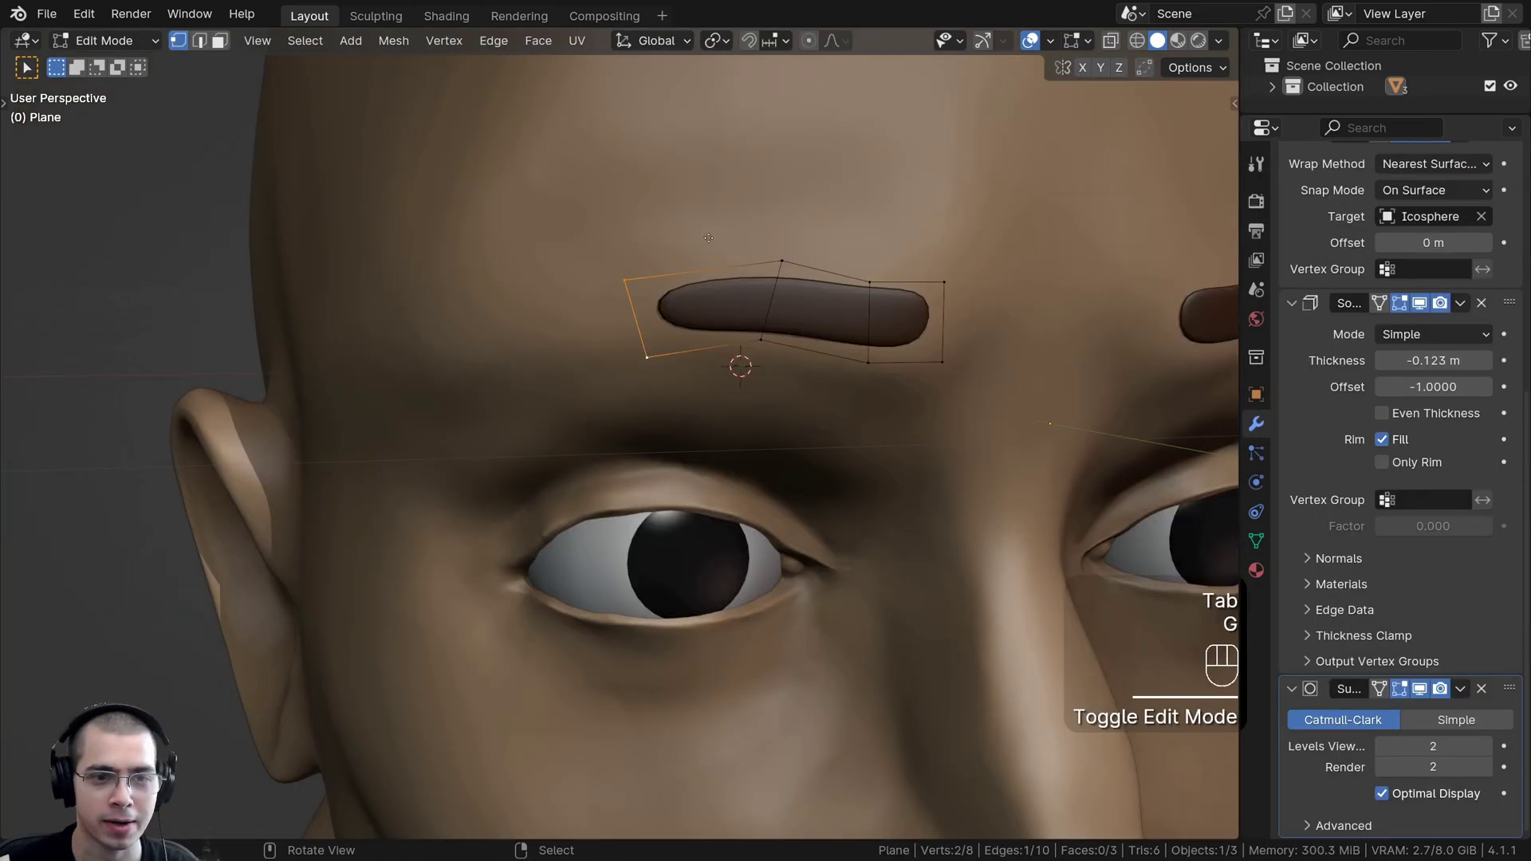
Step: Extrude the eyebrow's outer end edge toward the temple, then rotate and move it to follow the brow
key("e")
left_click(601, 261)
middle_click_drag(601, 261, 625, 243)
key("r")
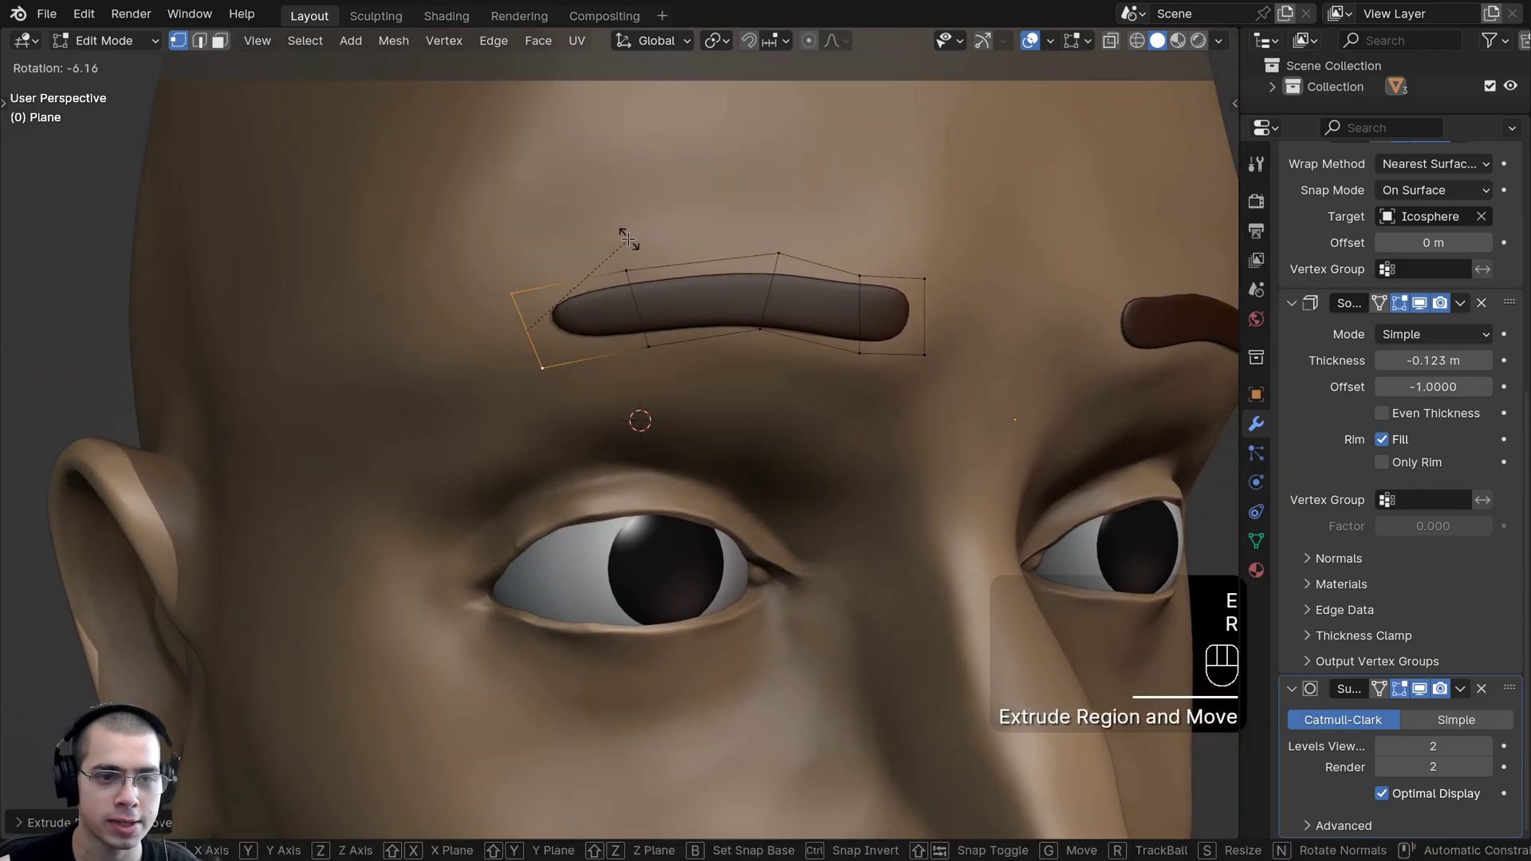
left_click(623, 240)
key("g")
left_click(591, 278)
Step: Extrude one more outer segment downward along the brow, scaling and moving its end edge to form a tapered tail
key("e")
left_click(499, 335)
key("s")
left_click(489, 342)
key("g")
left_click(464, 345)
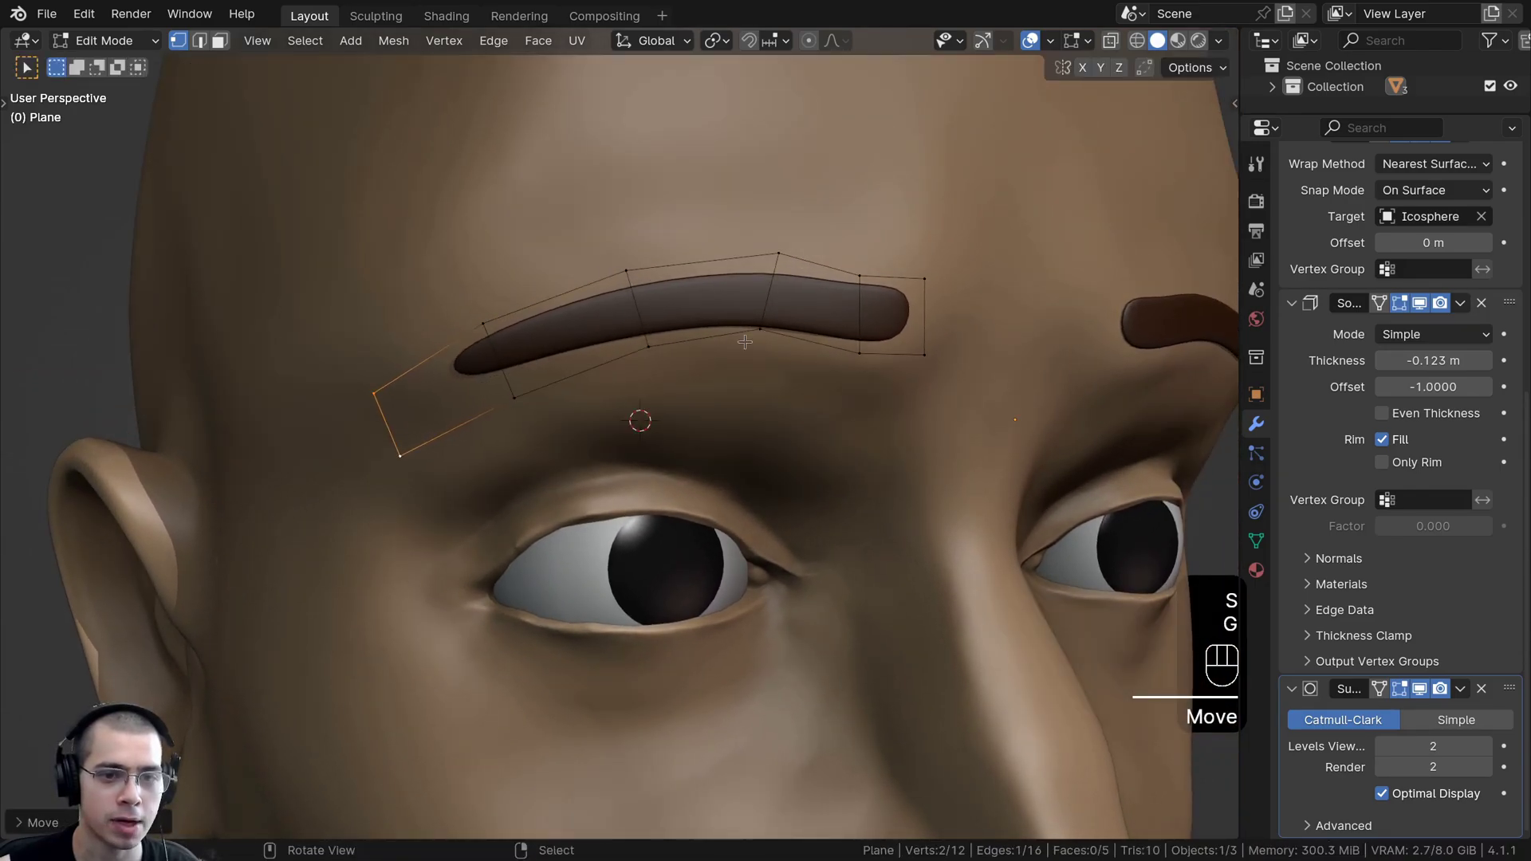
Step: Select the whole eyebrow mesh and set the Shrinkwrap snap mode to Above Surface
middle_click_drag(745, 342, 695, 317)
key("a")
key("a")
right_click(704, 311)
middle_click_drag(651, 422, 694, 398)
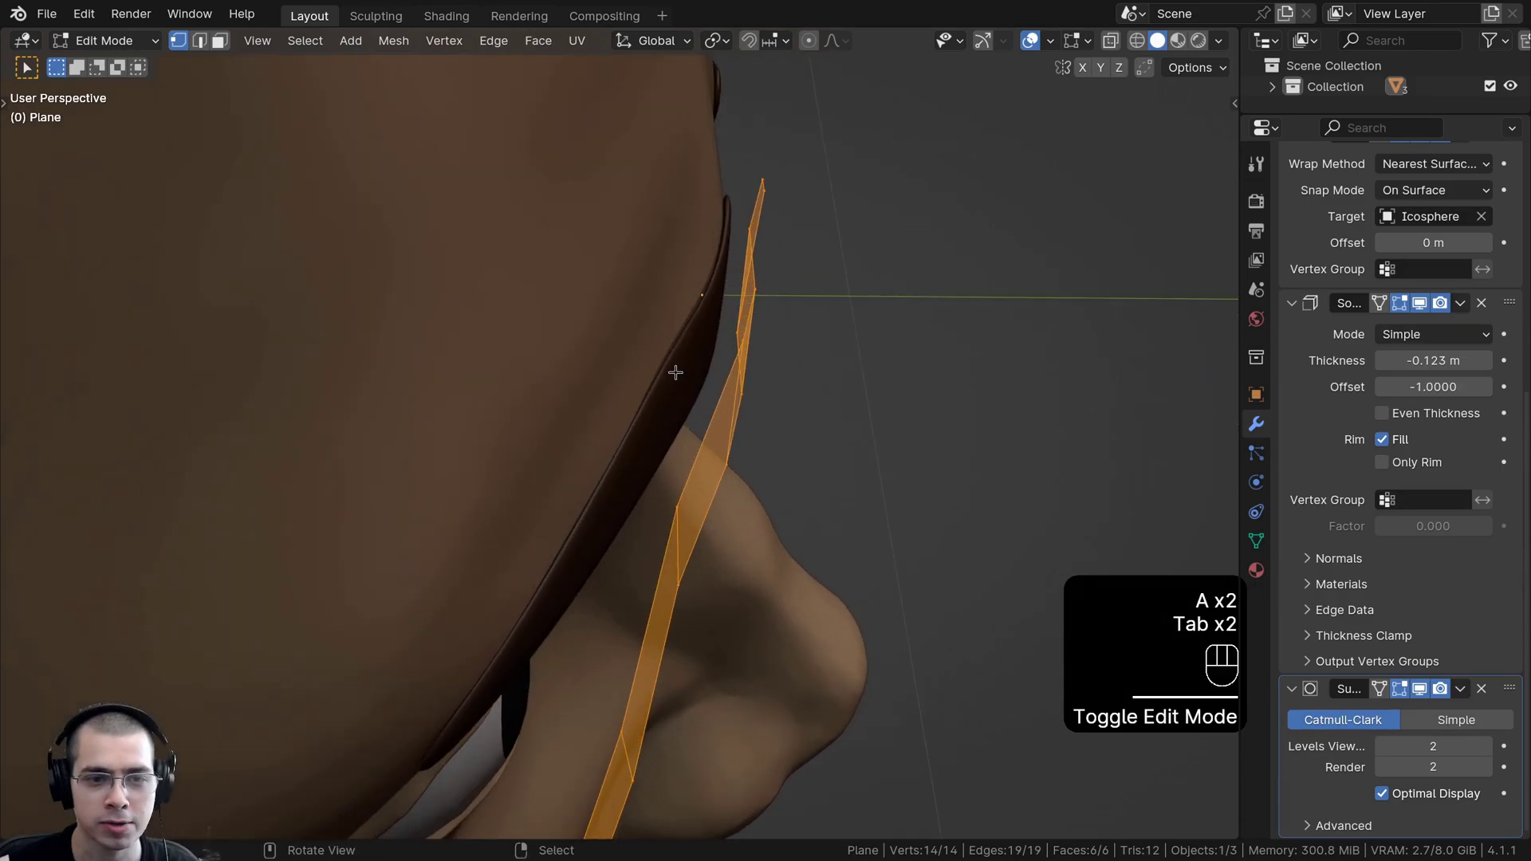
scroll(1427, 421, "up", 10)
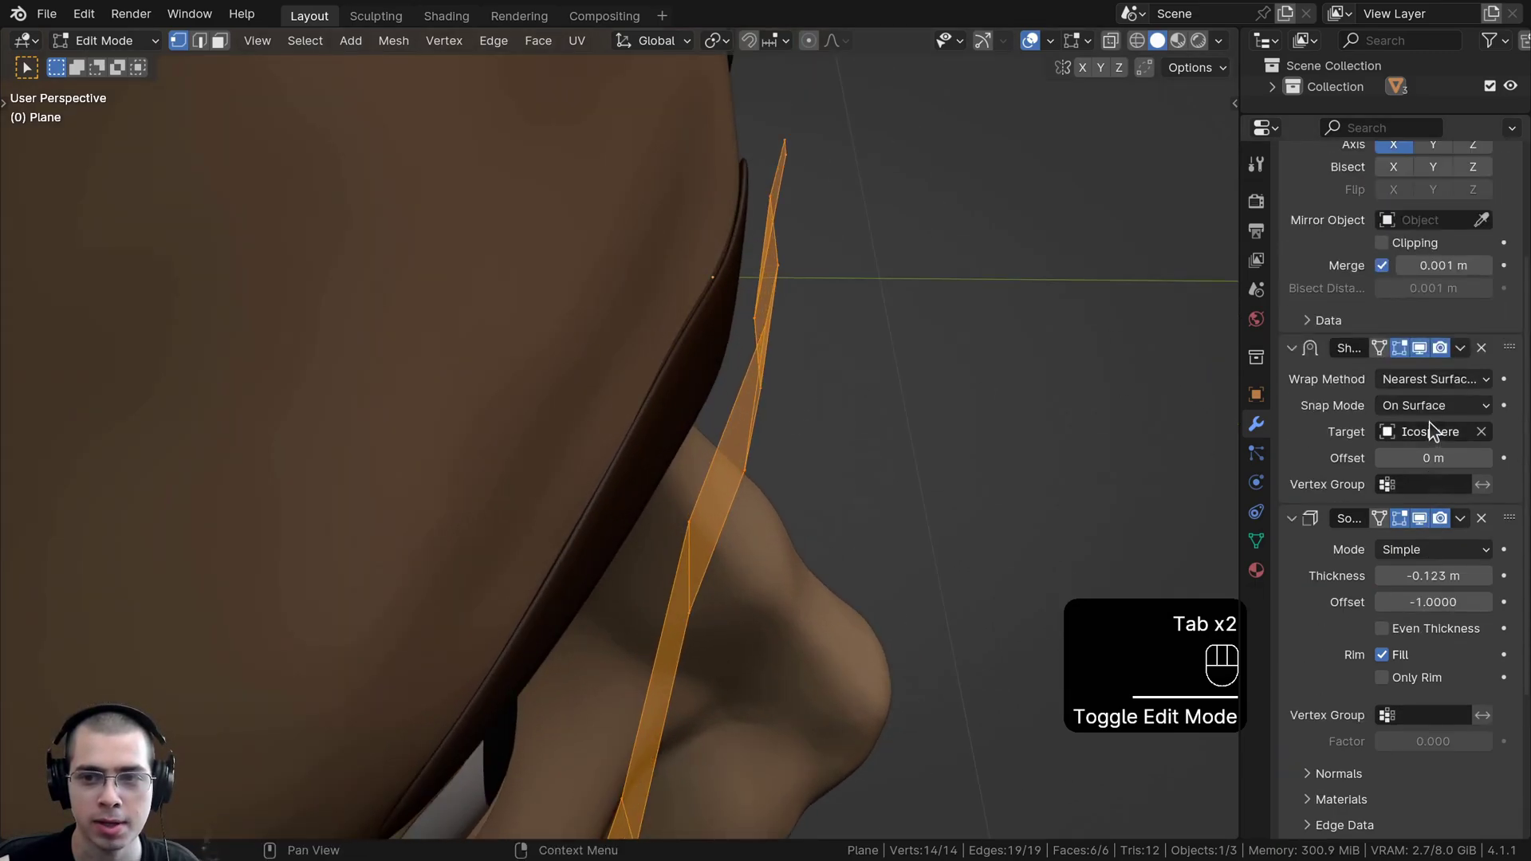
left_click_drag(1239, 239, 1142, 239)
scroll(1298, 518, "down", 4)
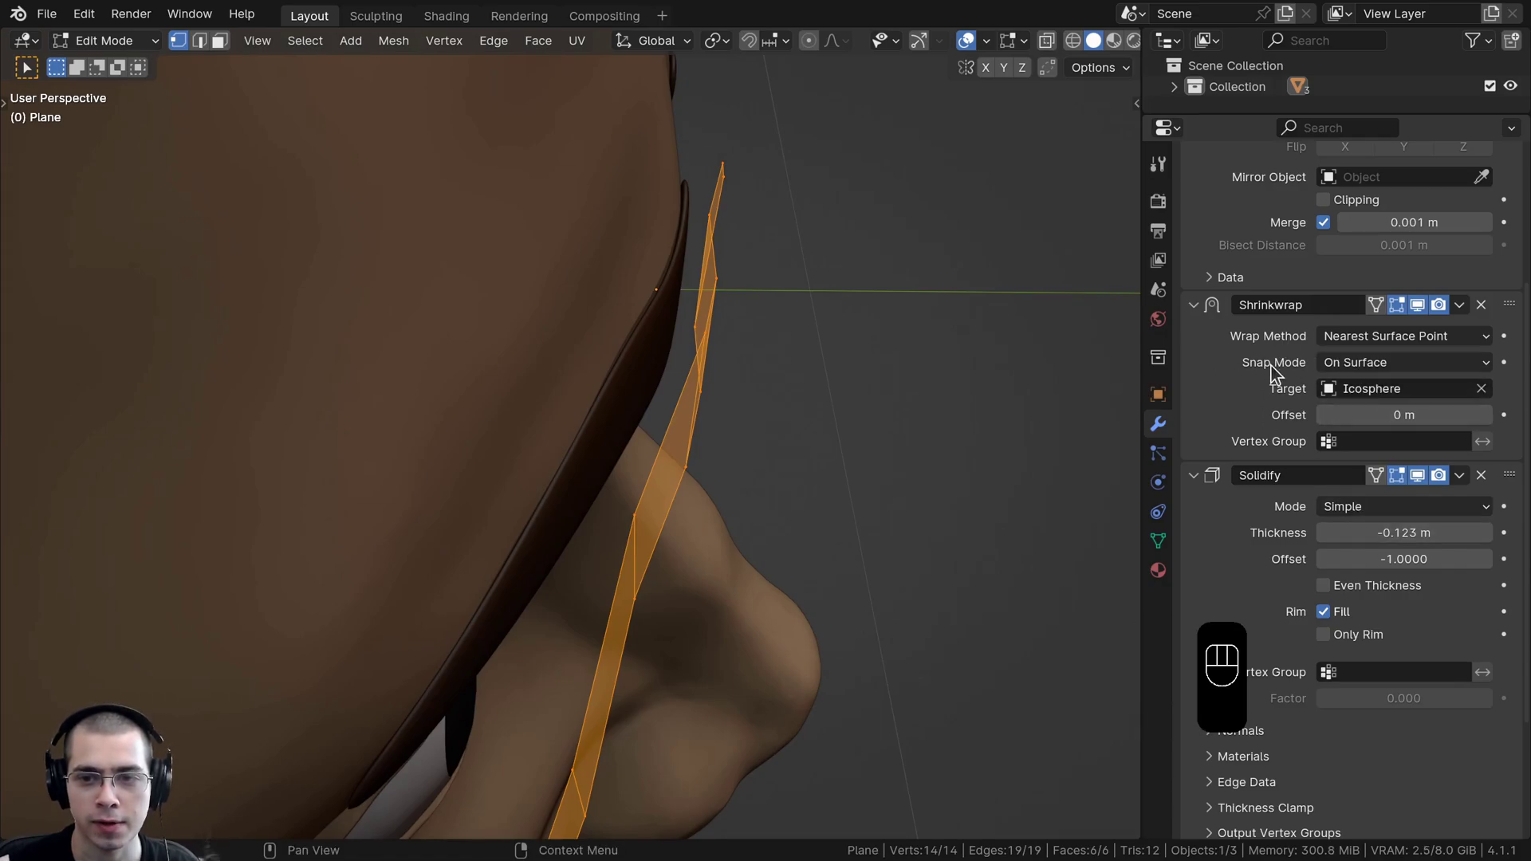
left_click(1414, 362)
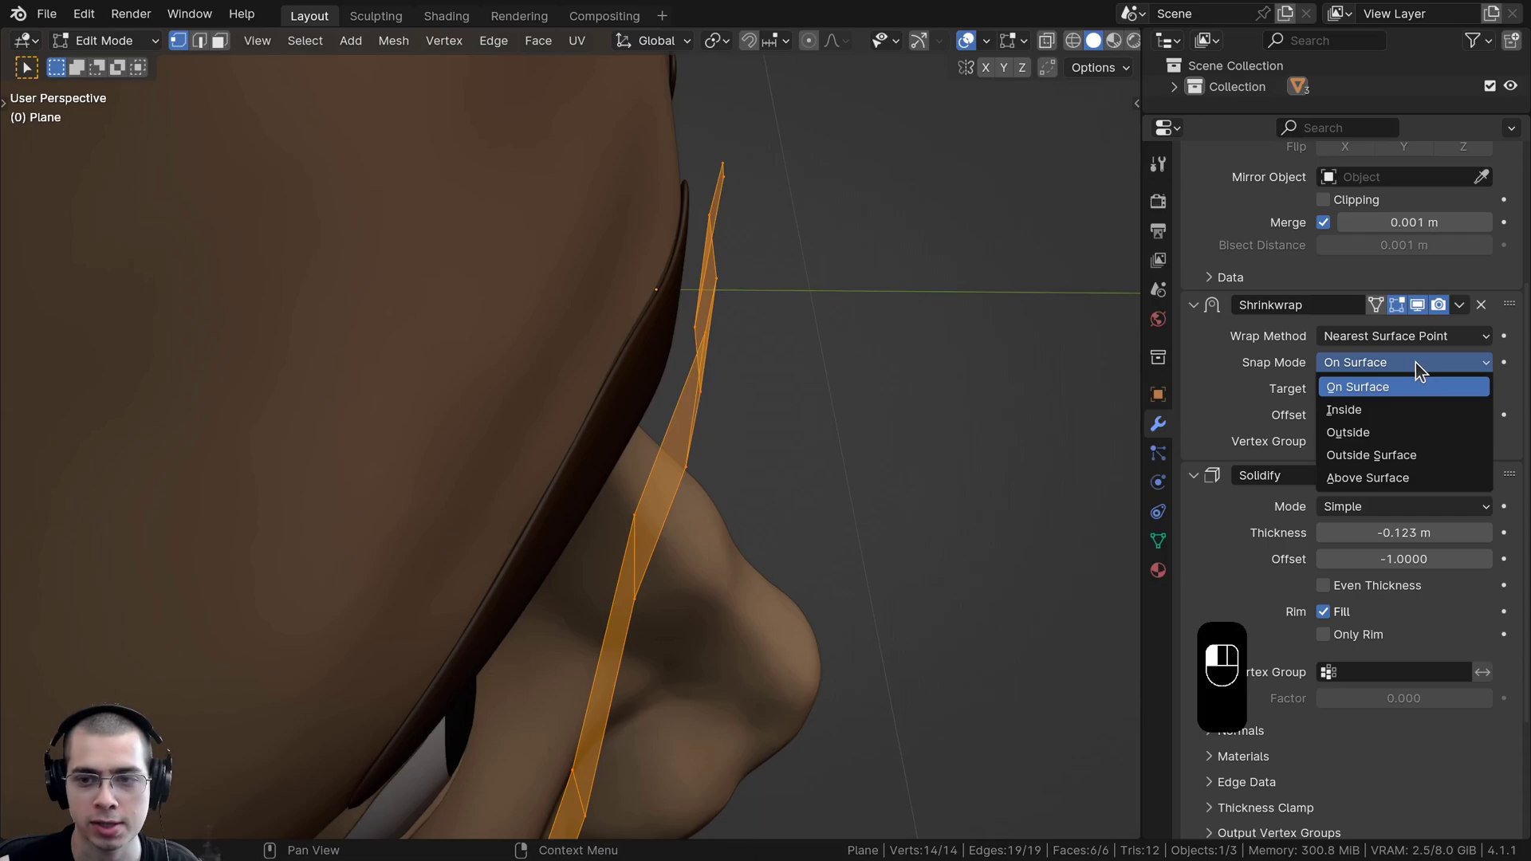
left_click(1359, 479)
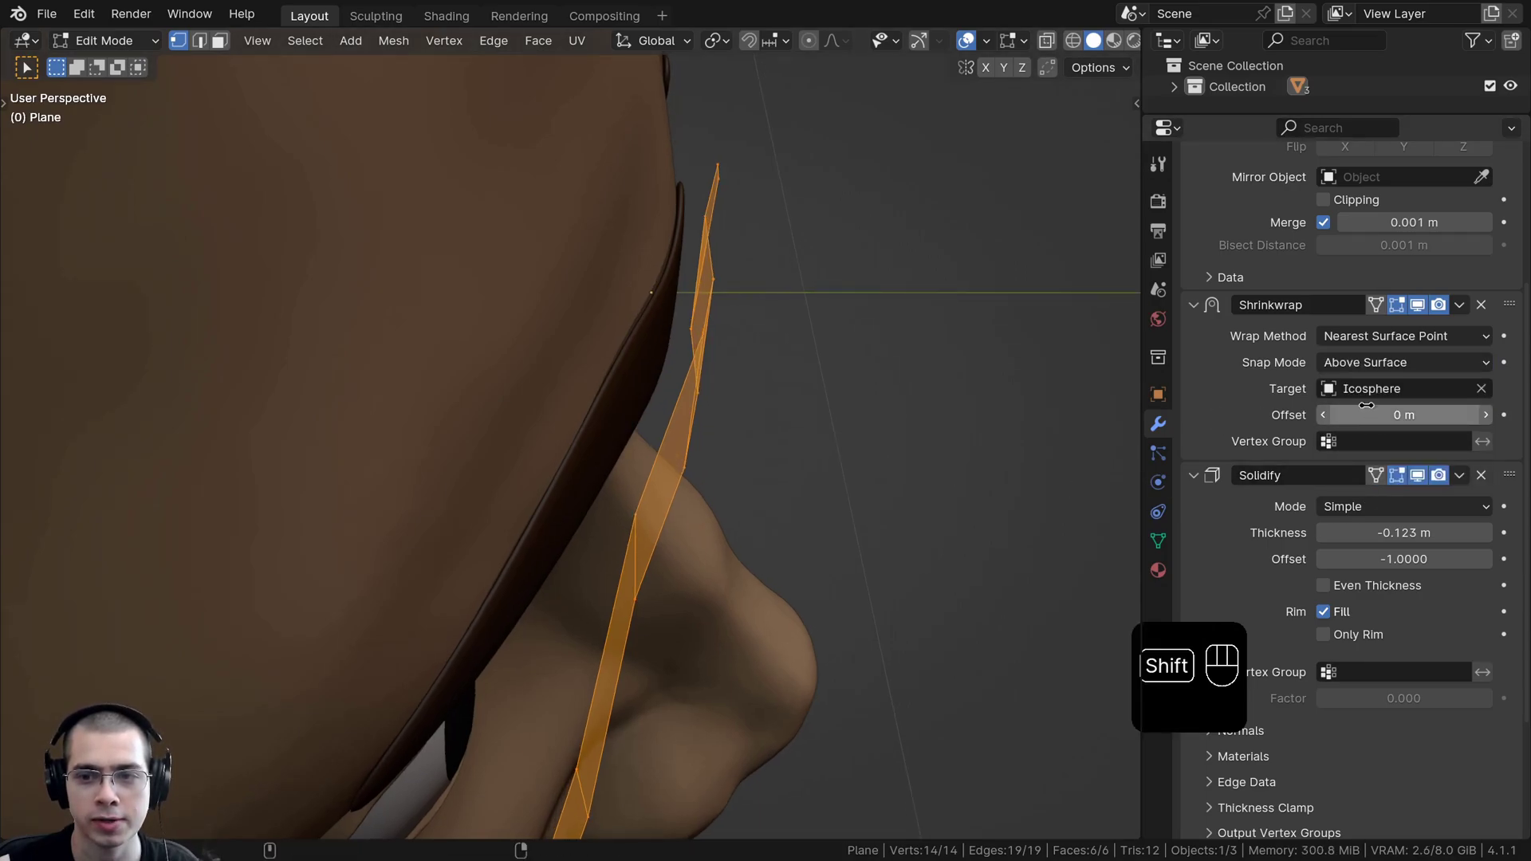
Step: Set the Solidify thickness to -0.315 m to give the eyebrow more volume
mouse_move(1404, 414)
left_mouse_down("shift")
mouse_move(1436, 415)
mouse_move(1404, 415)
left_mouse_up("shift")
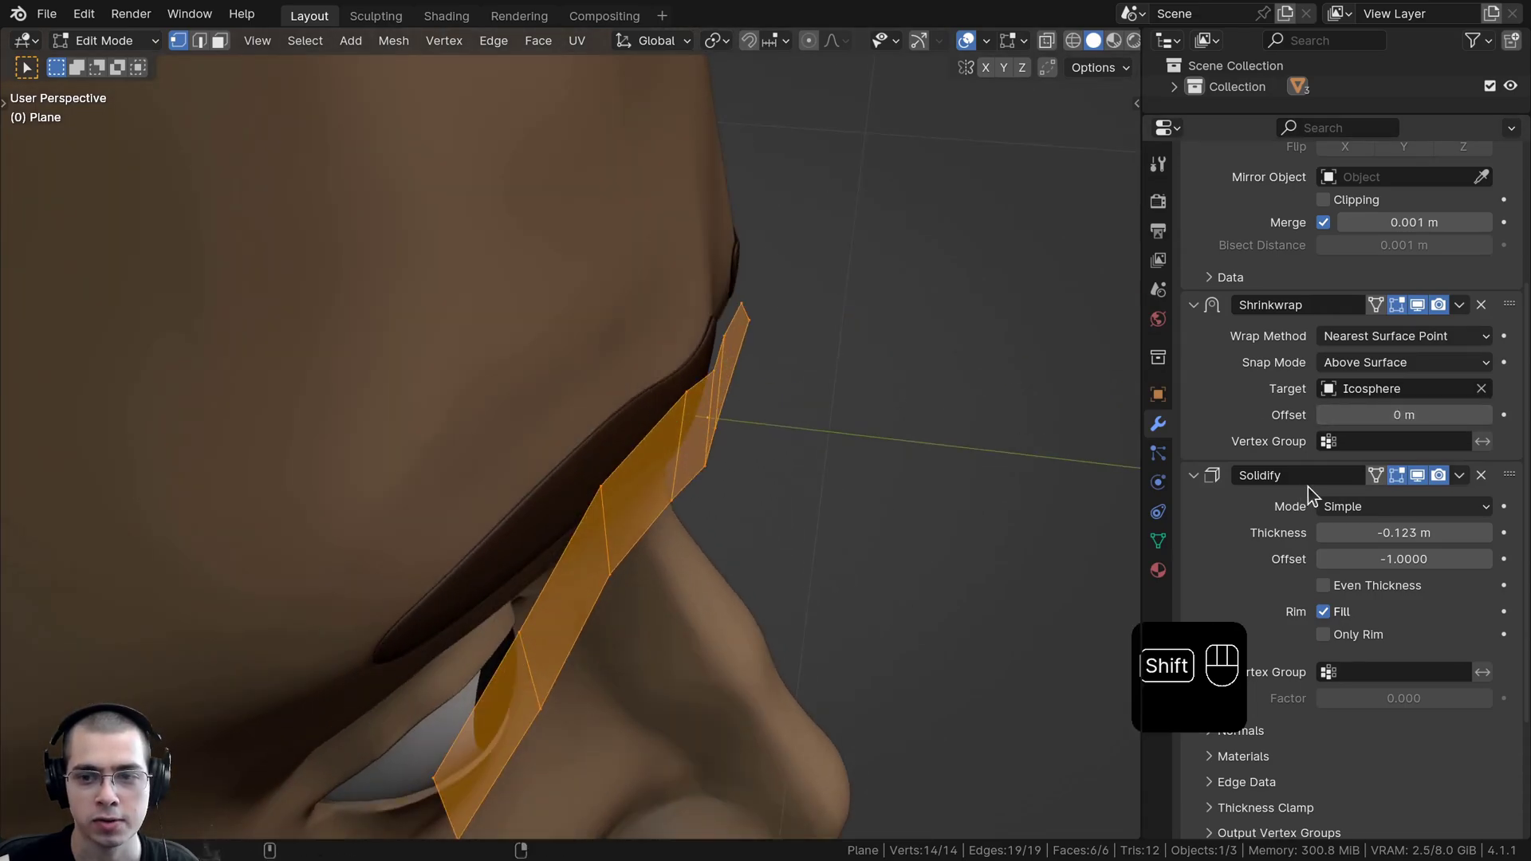
mouse_move(1381, 415)
left_mouse_down("shift")
mouse_move(1436, 415)
mouse_move(1383, 415)
left_mouse_up("shift")
middle_click_drag(1046, 386, 1085, 398)
scroll(1369, 500, "down", 1)
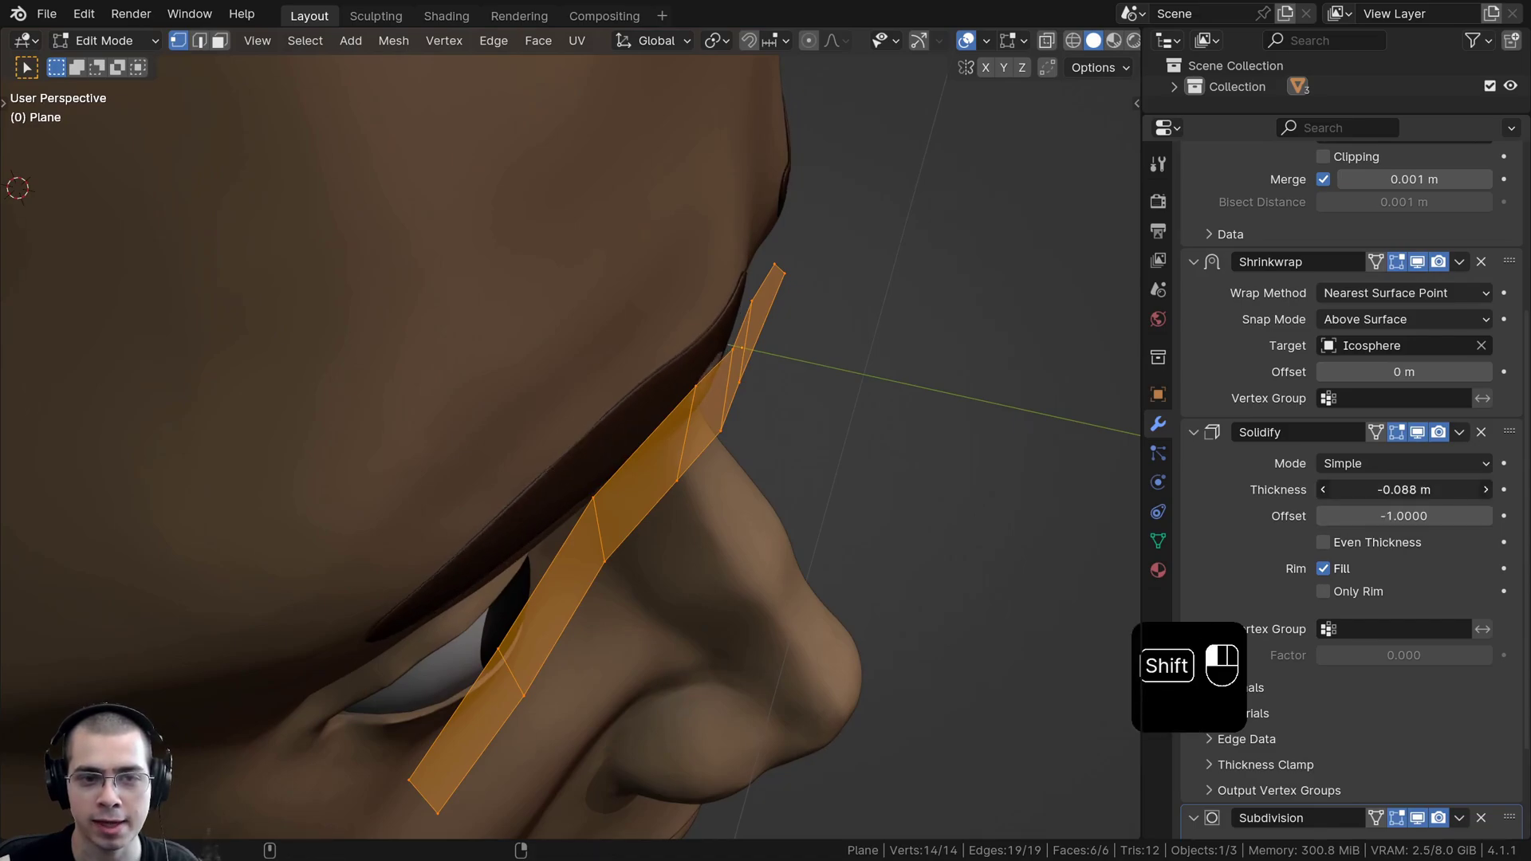
left_click_drag(1404, 489, 1355, 490, "shift")
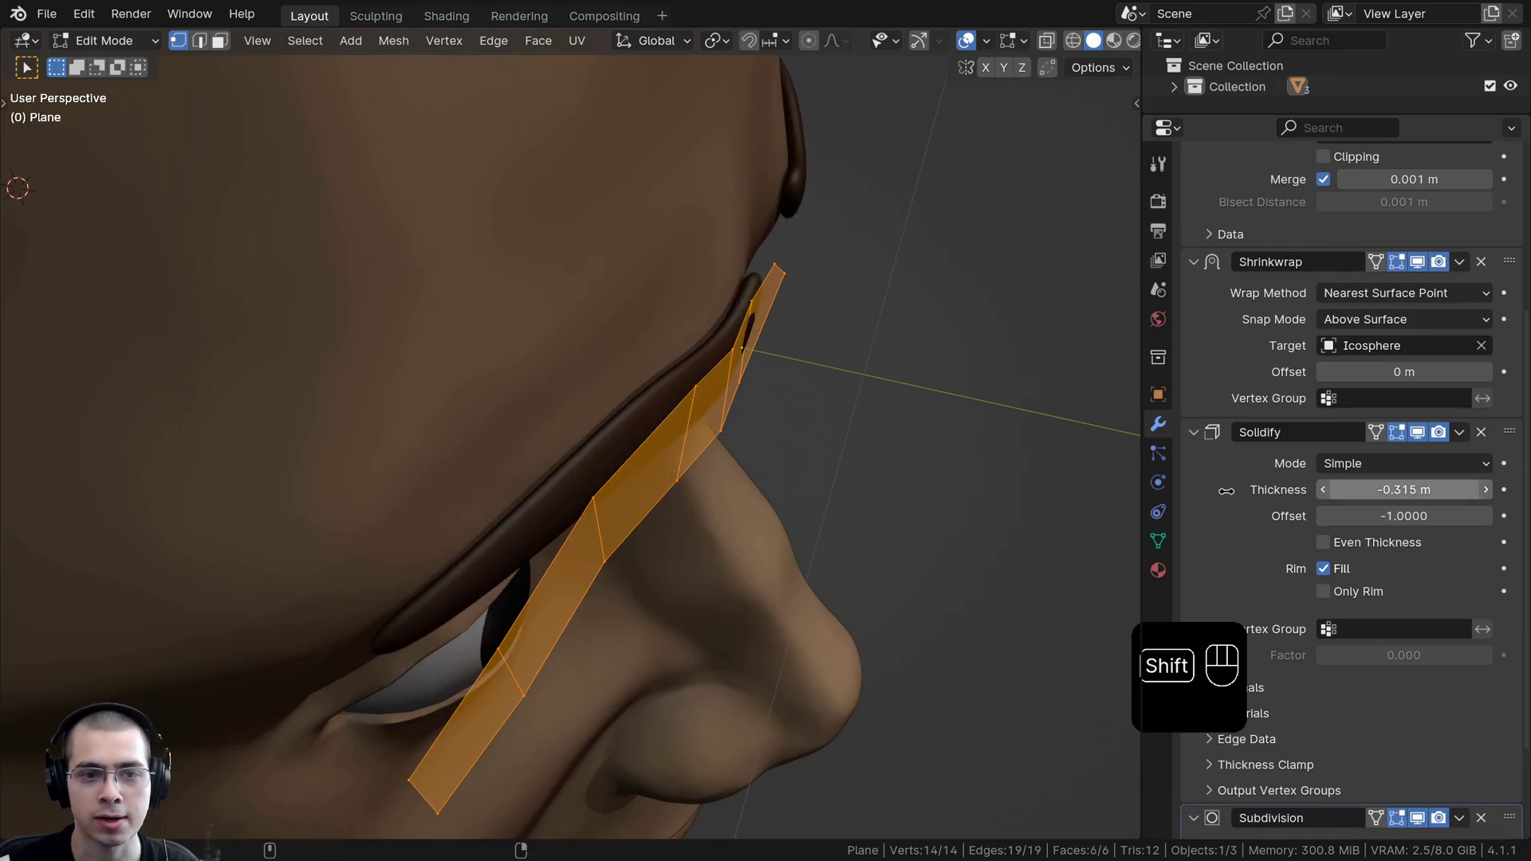
Step: Set the Shrinkwrap offset to -0.012 m to sink the eyebrow slightly into the skin
mouse_move(626, 343)
middle_mouse_down()
mouse_move(631, 396)
mouse_move(649, 358)
middle_mouse_up()
scroll(1396, 414, "up", 1)
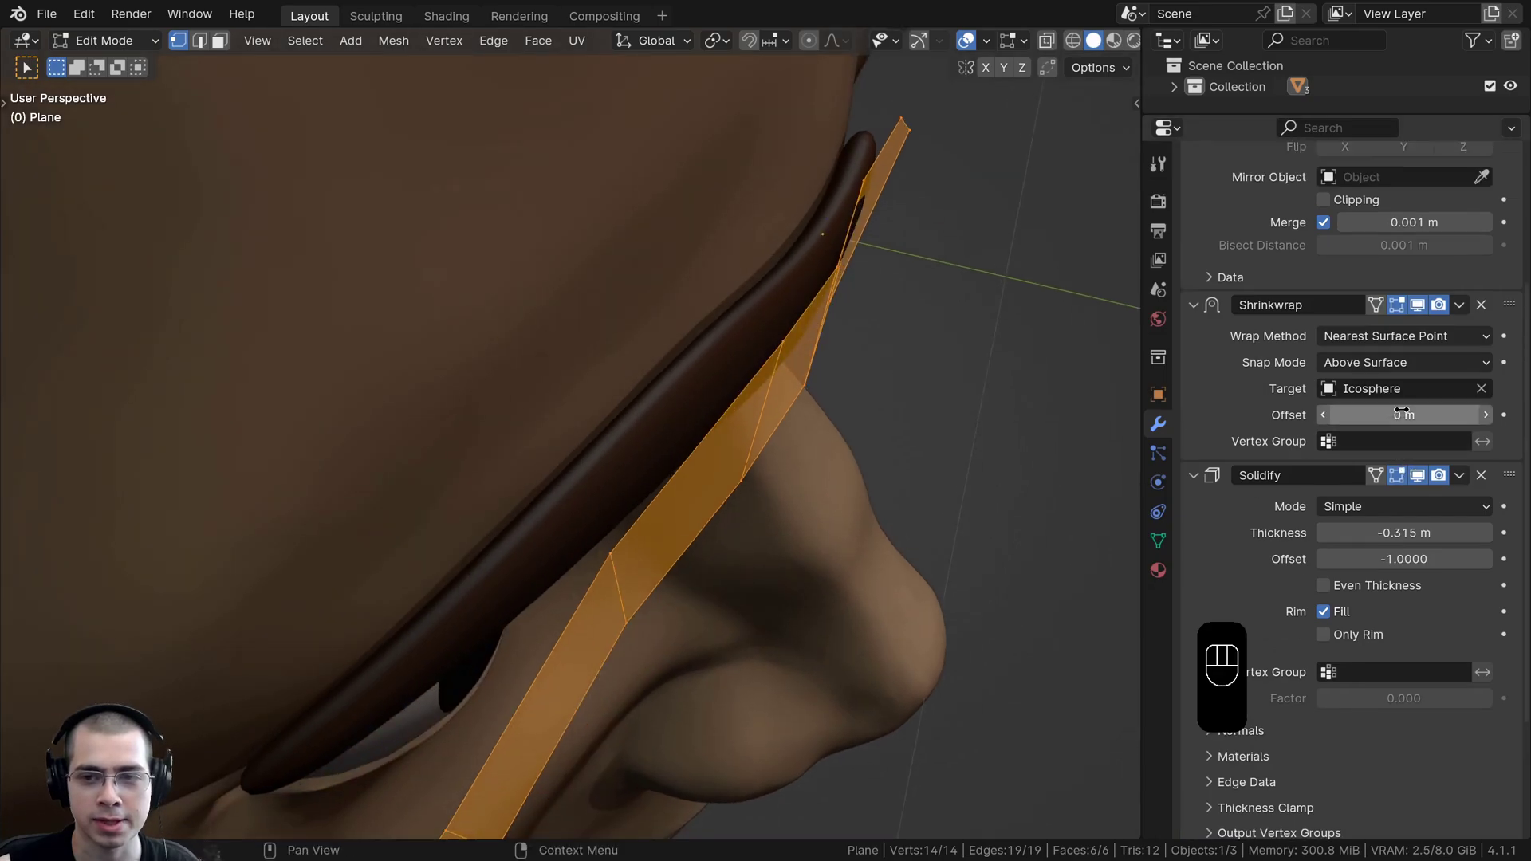
left_click_drag(1404, 414, 1396, 414, "shift")
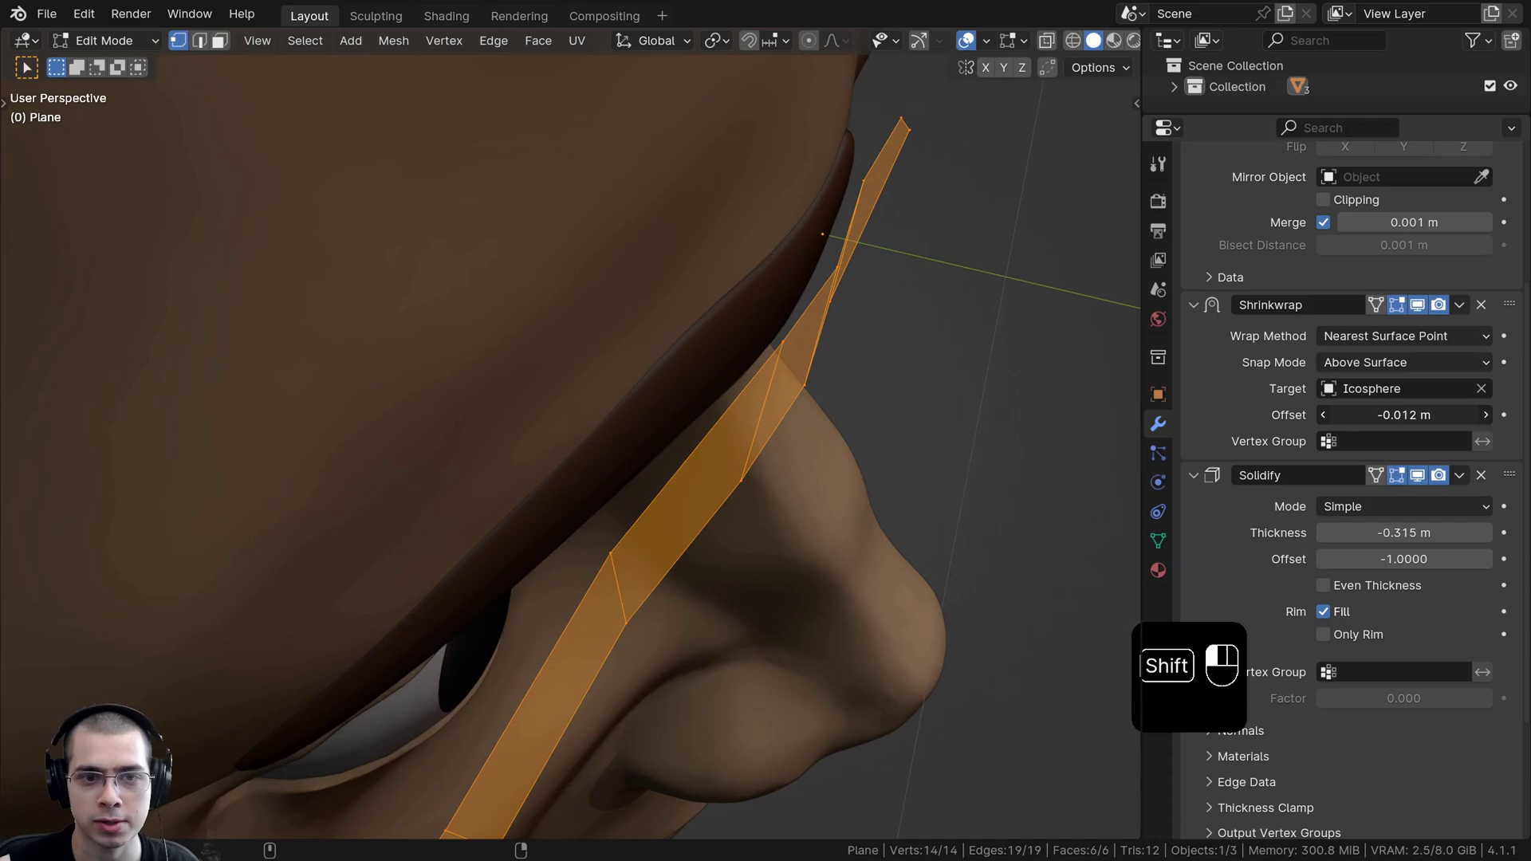
Step: Add a crosswise loop cut between two existing edges near the middle of the eyebrow strip
scroll(570, 447, "down", 4)
middle_click_drag(662, 414, 559, 431)
key("Tab")
middle_click_drag(550, 430, 488, 444)
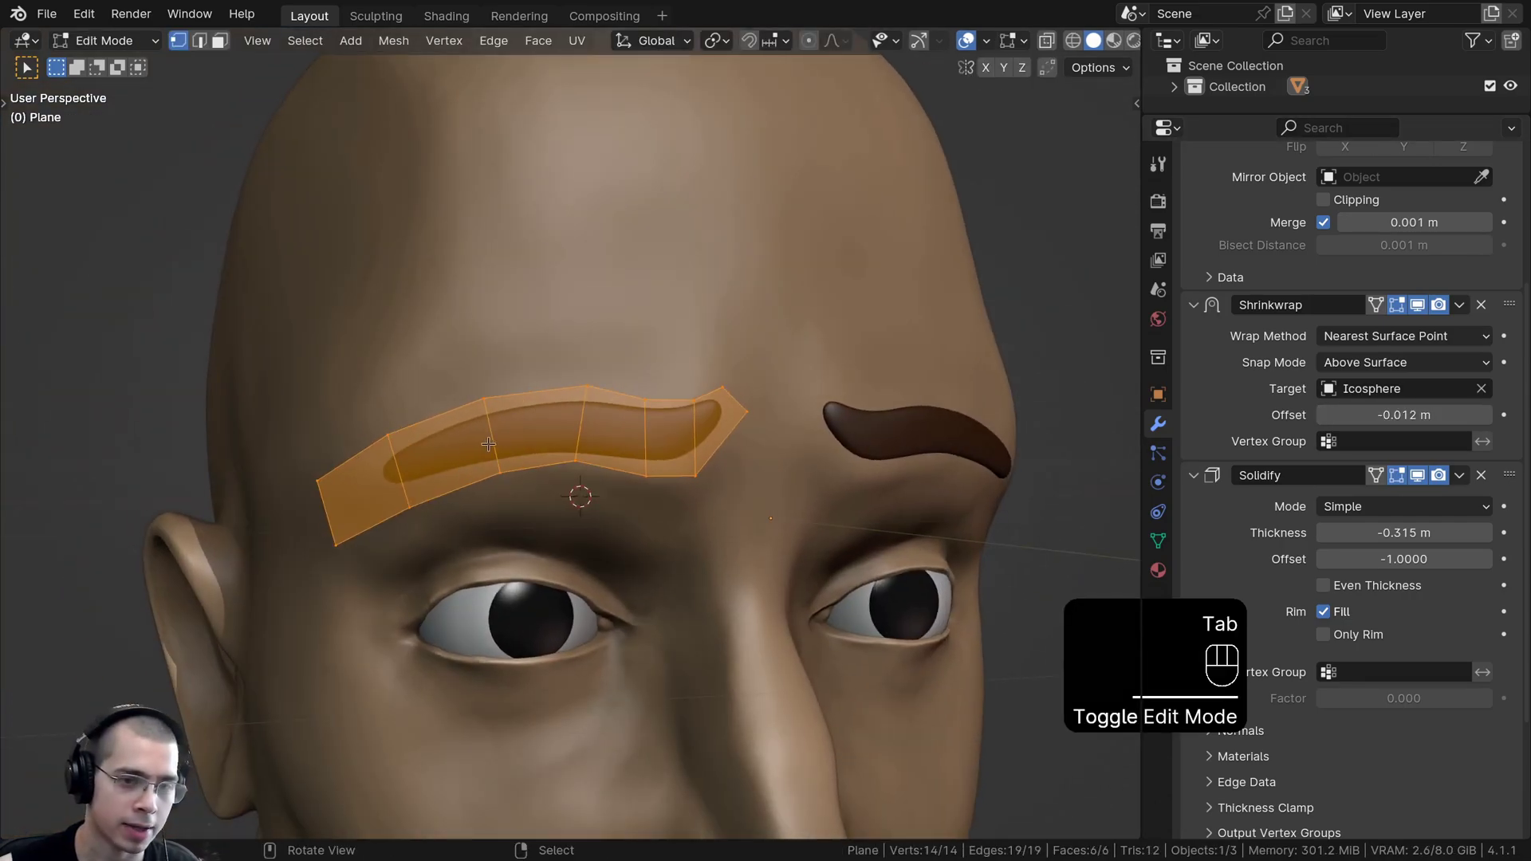
scroll(488, 444, "up", 1)
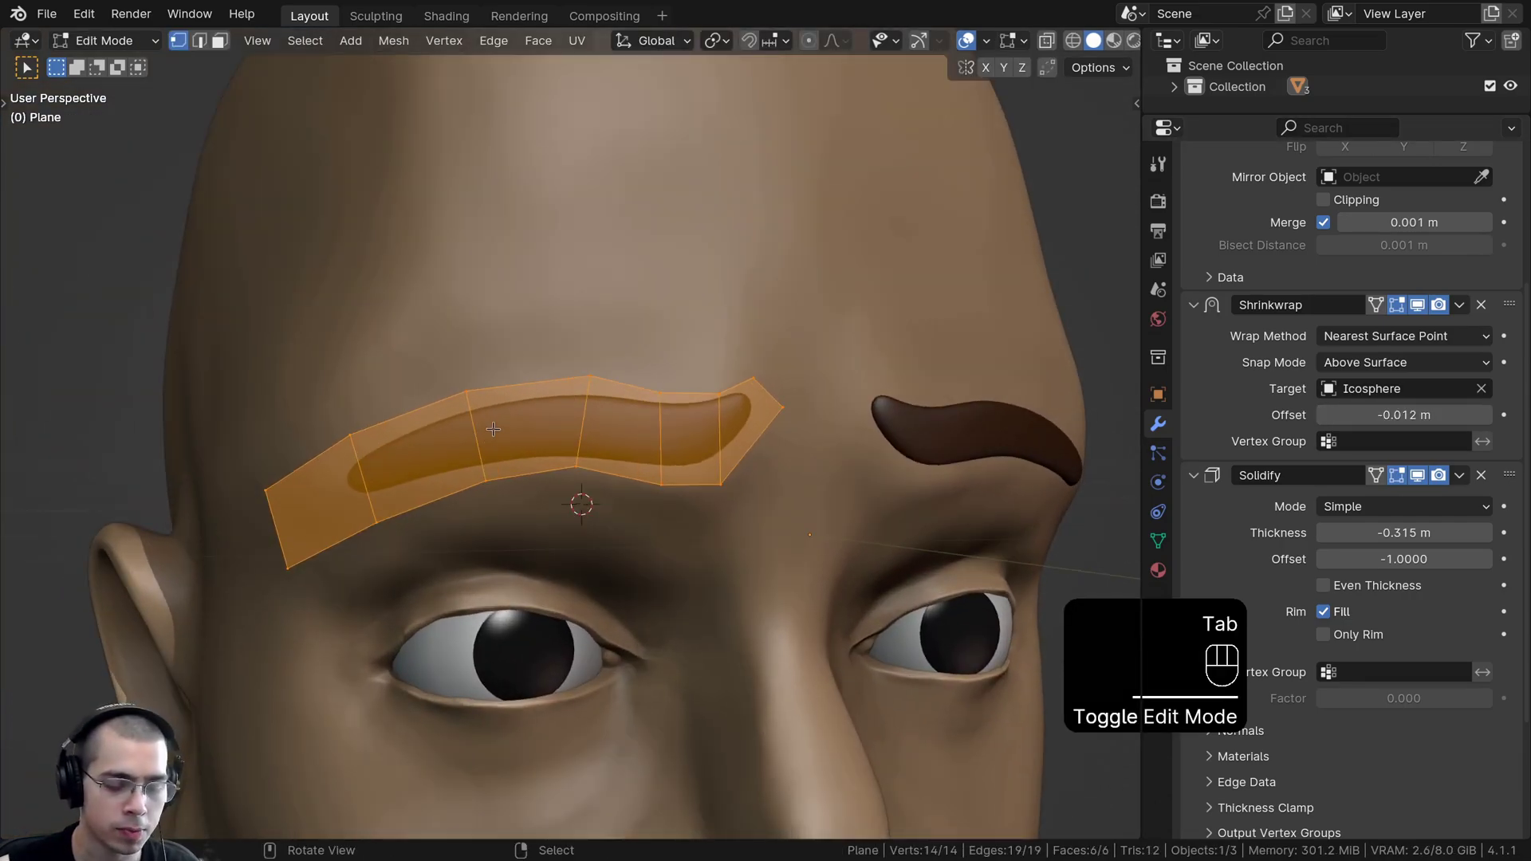
key("ctrl+r")
left_click(533, 387)
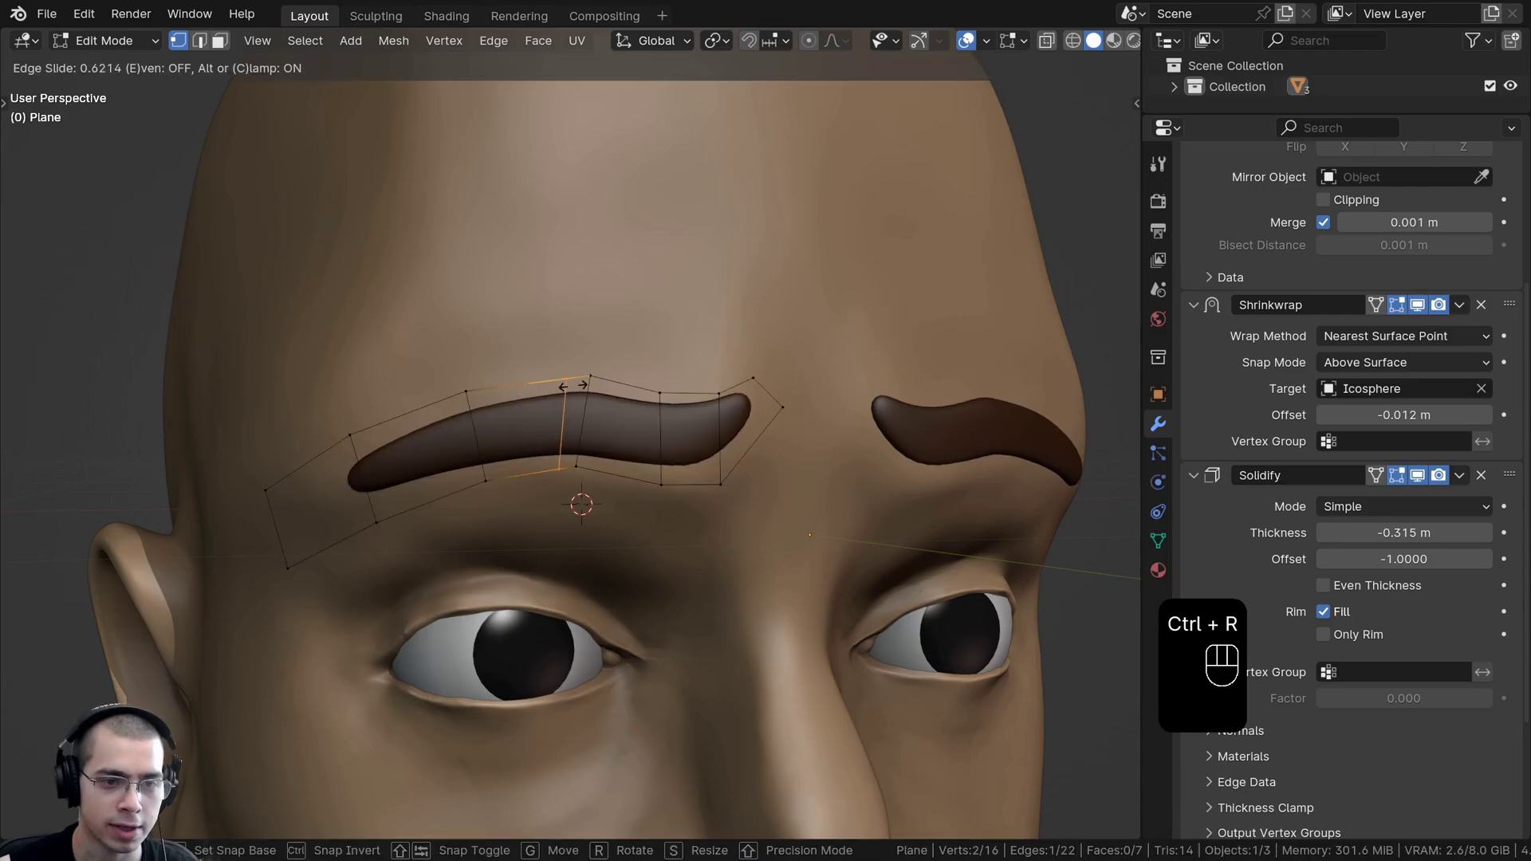
left_click(528, 386)
Step: Raise the upper vertex of the new loop and adjust the neighbouring outer one to round the brow's arch
key("g")
left_click(515, 365)
left_click(466, 389)
key("g")
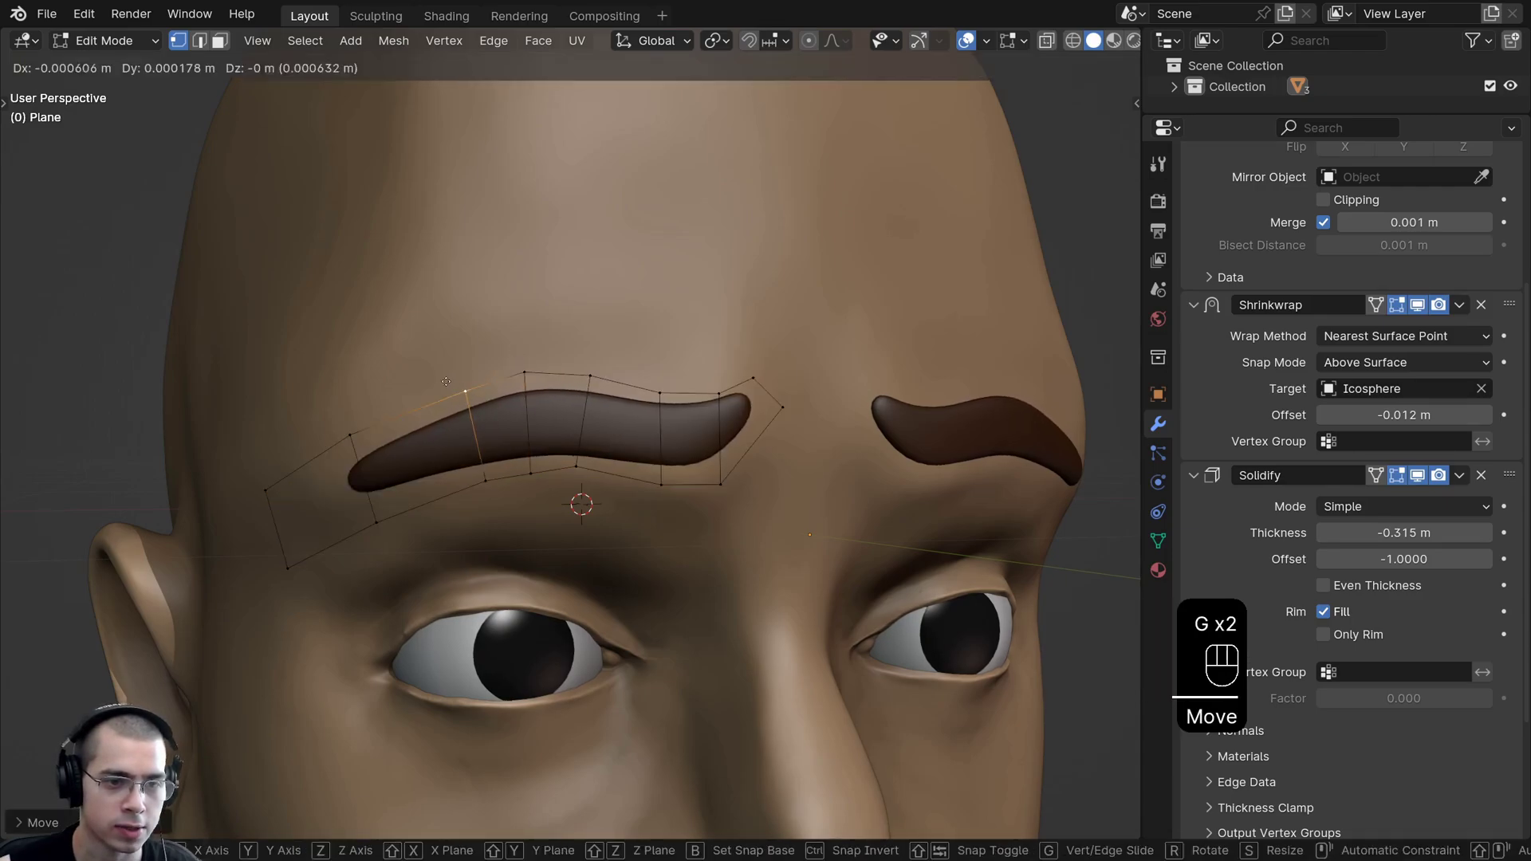
left_click(446, 386)
Step: Add a lengthwise loop cut along the eyebrow strip and adjust the vertex at its inner end
middle_click_drag(510, 410, 588, 376)
key("ctrl+r")
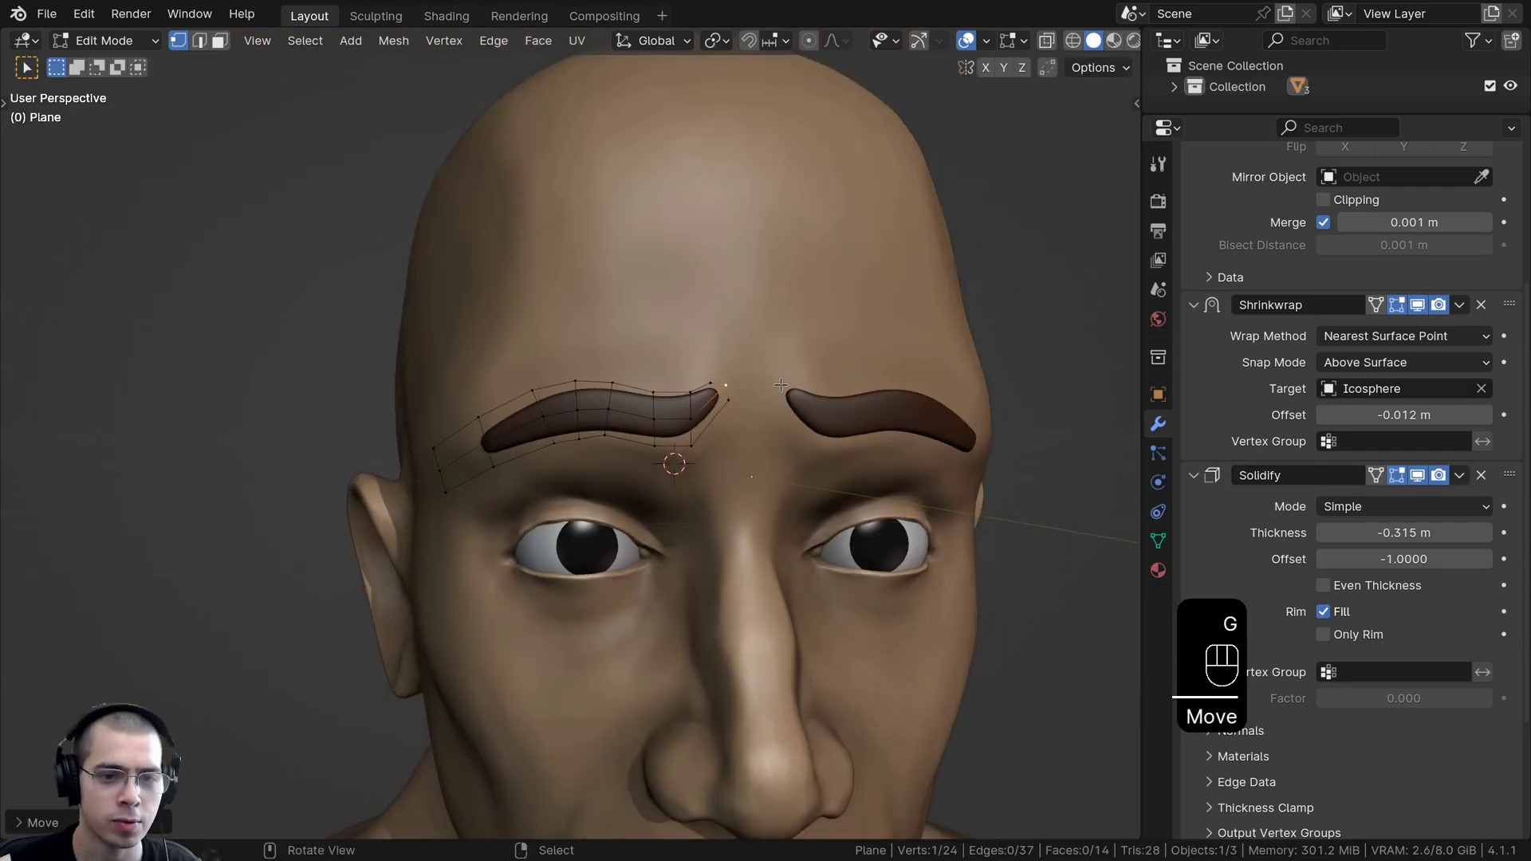
mouse_move(682, 366)
middle_mouse_down()
mouse_move(824, 366)
mouse_move(686, 366)
middle_mouse_up()
key("a")
key("a")
middle_click_drag(830, 335, 852, 514)
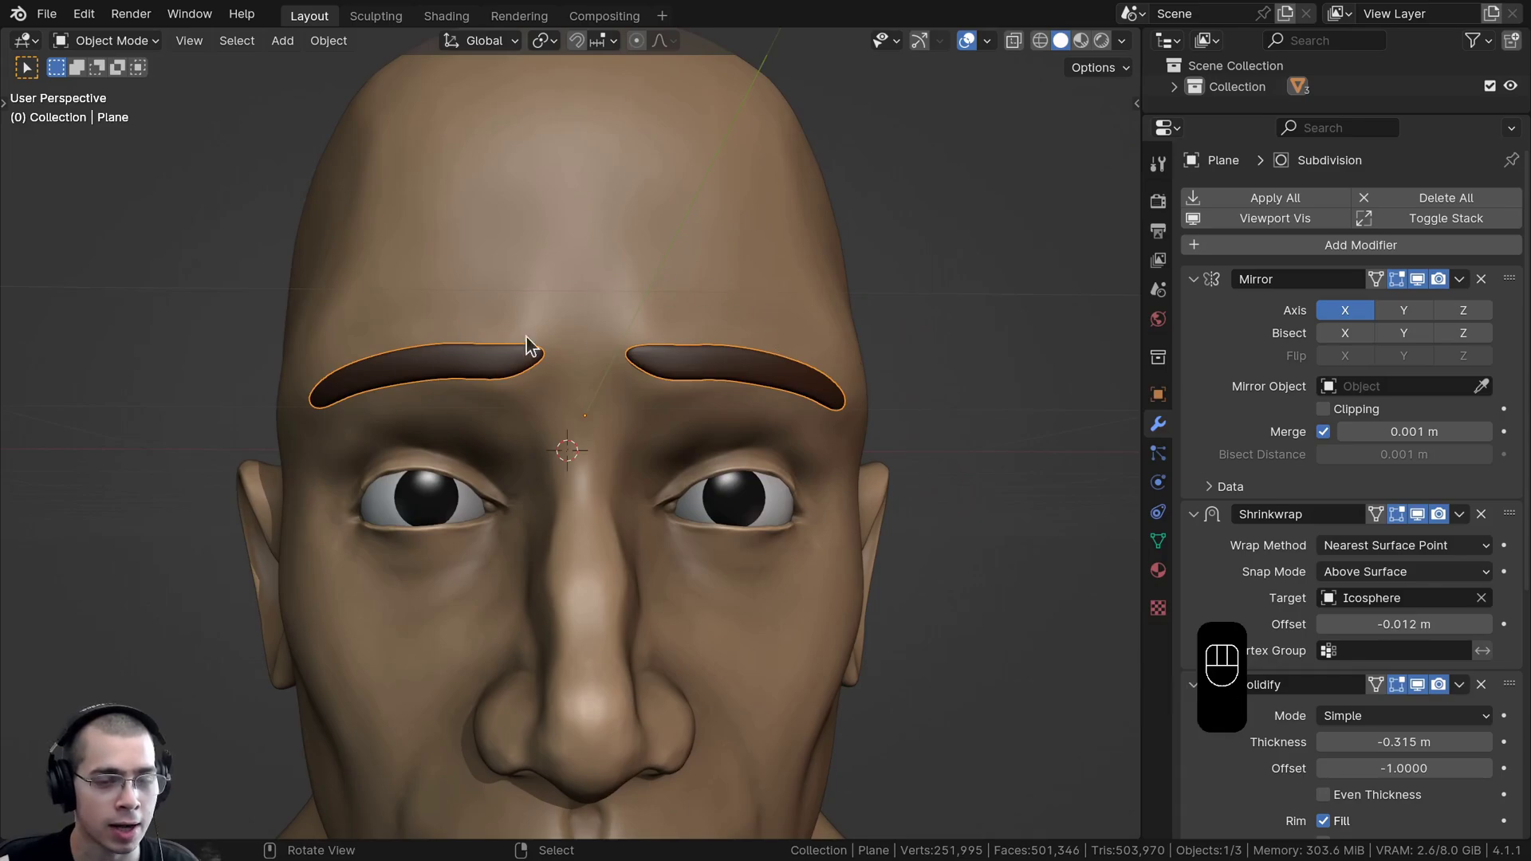
Step: Apply the Mirror modifier so both eyebrows become real geometry
middle_click_drag(572, 349, 671, 402, "shift")
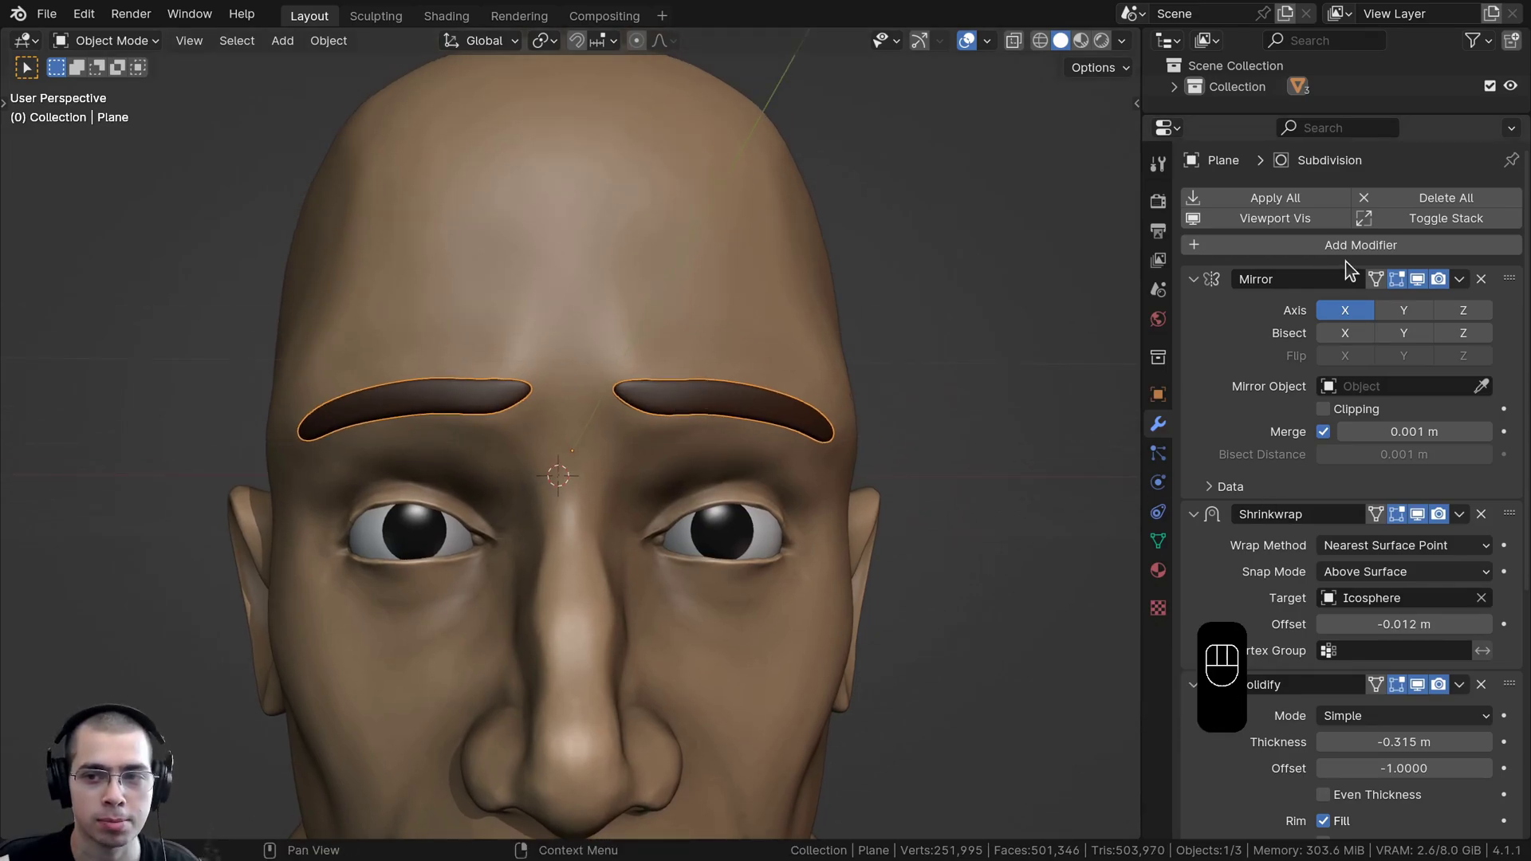
left_click(1217, 313)
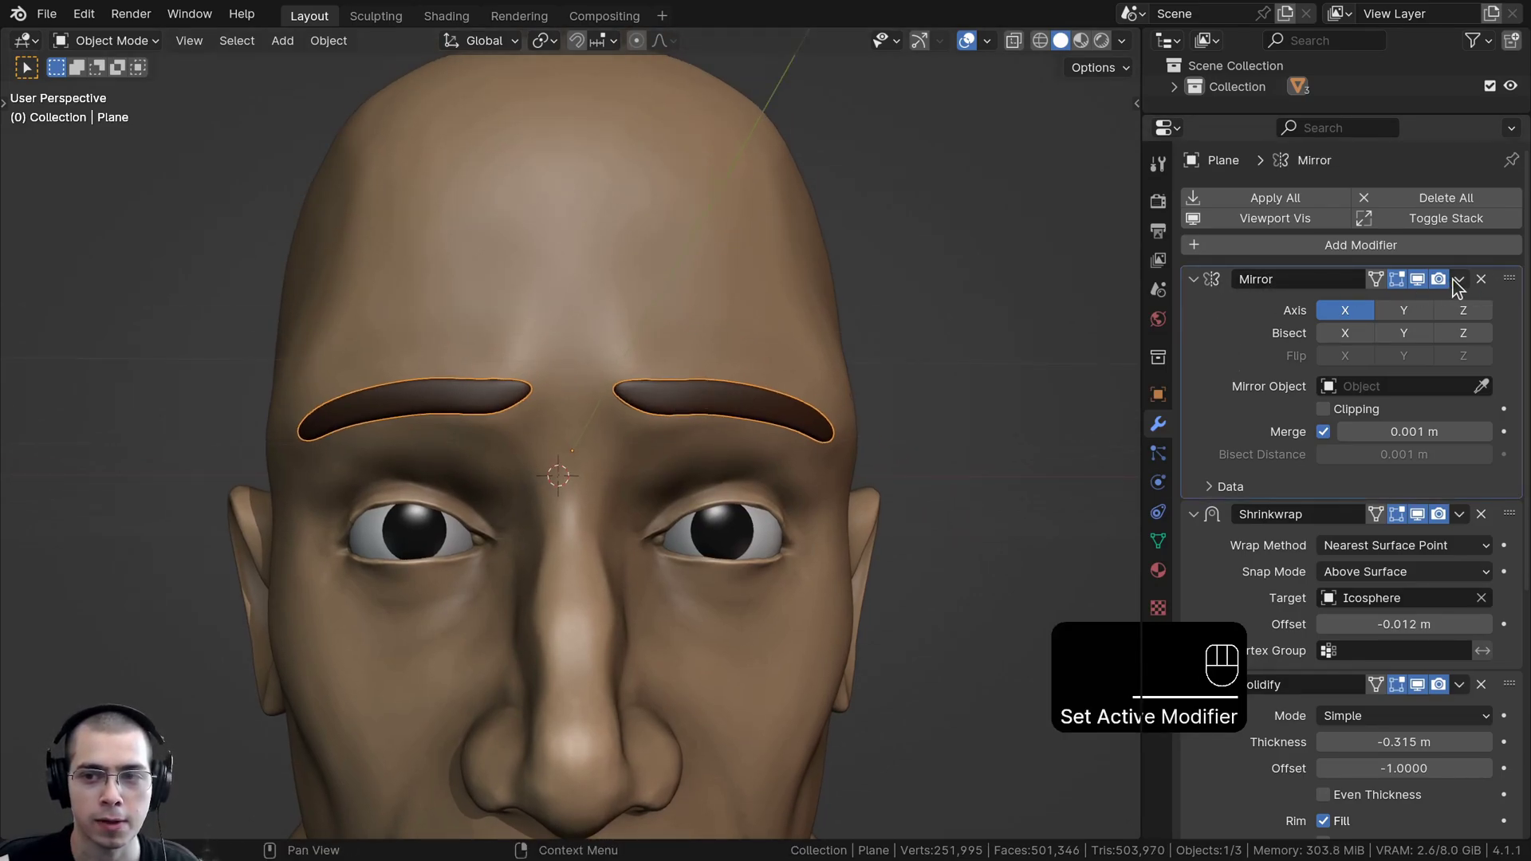
left_click(1458, 280)
left_click(1361, 303)
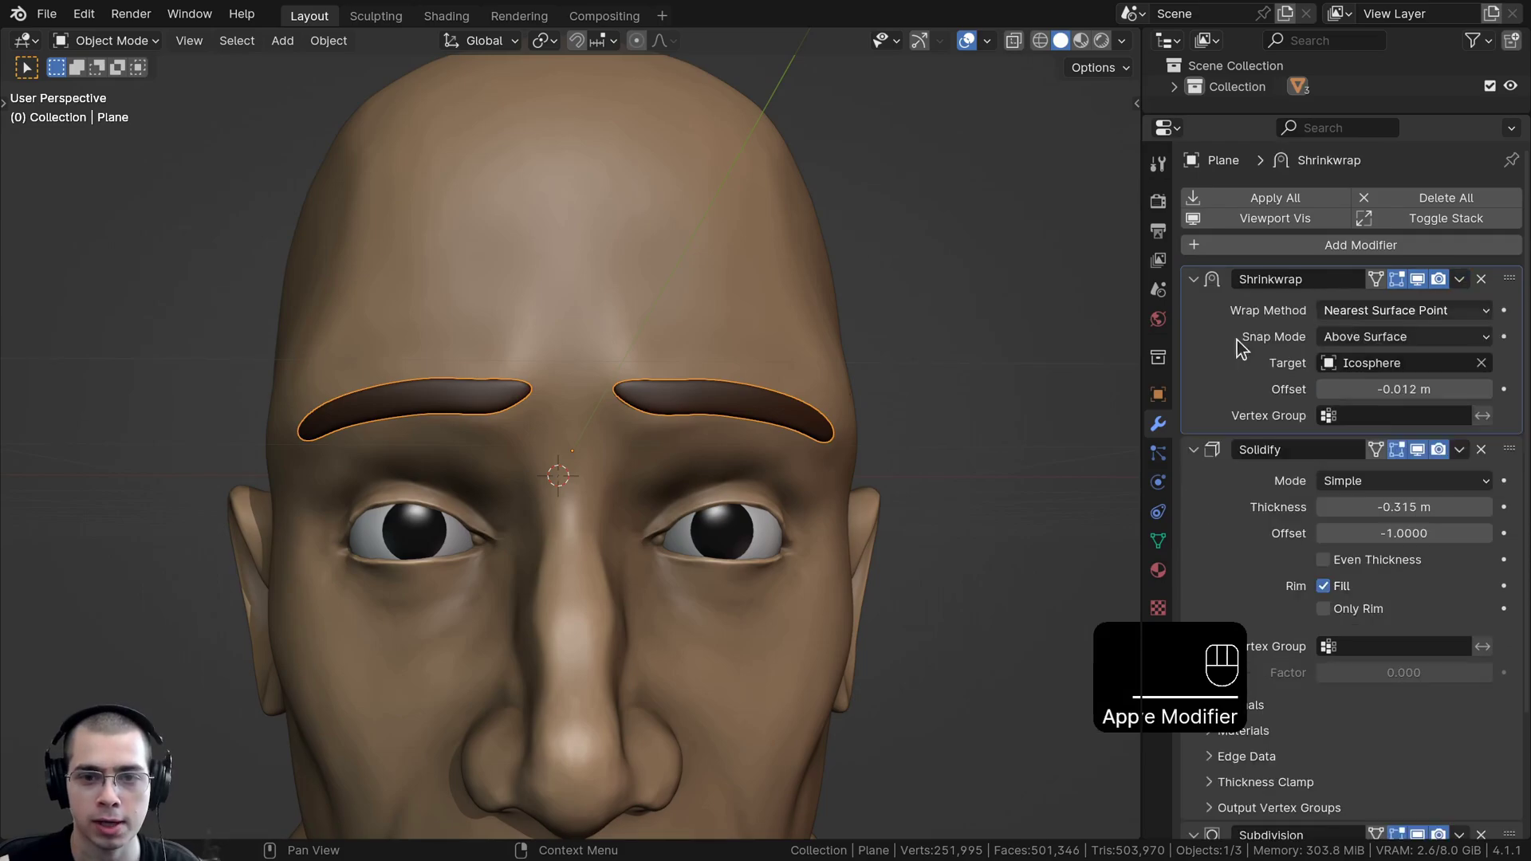
Step: Select the inner section of the character's left eyebrow in Edit Mode, then rotate it and move it upward
key("Tab")
scroll(687, 369, "up", 3)
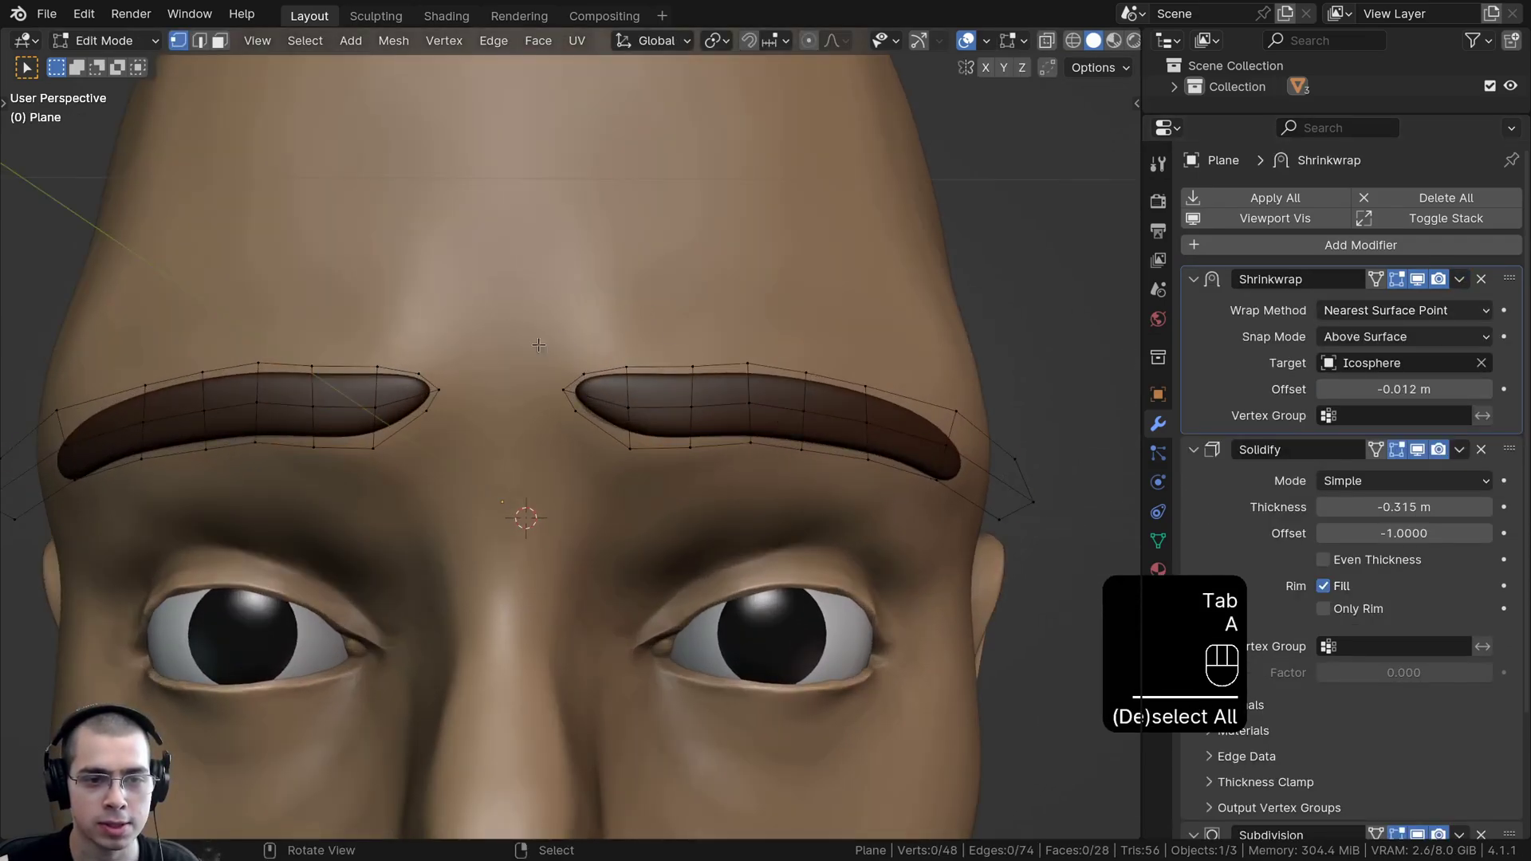
key("a")
key("a")
left_click_drag(730, 488, 730, 487)
key("r")
key("g")
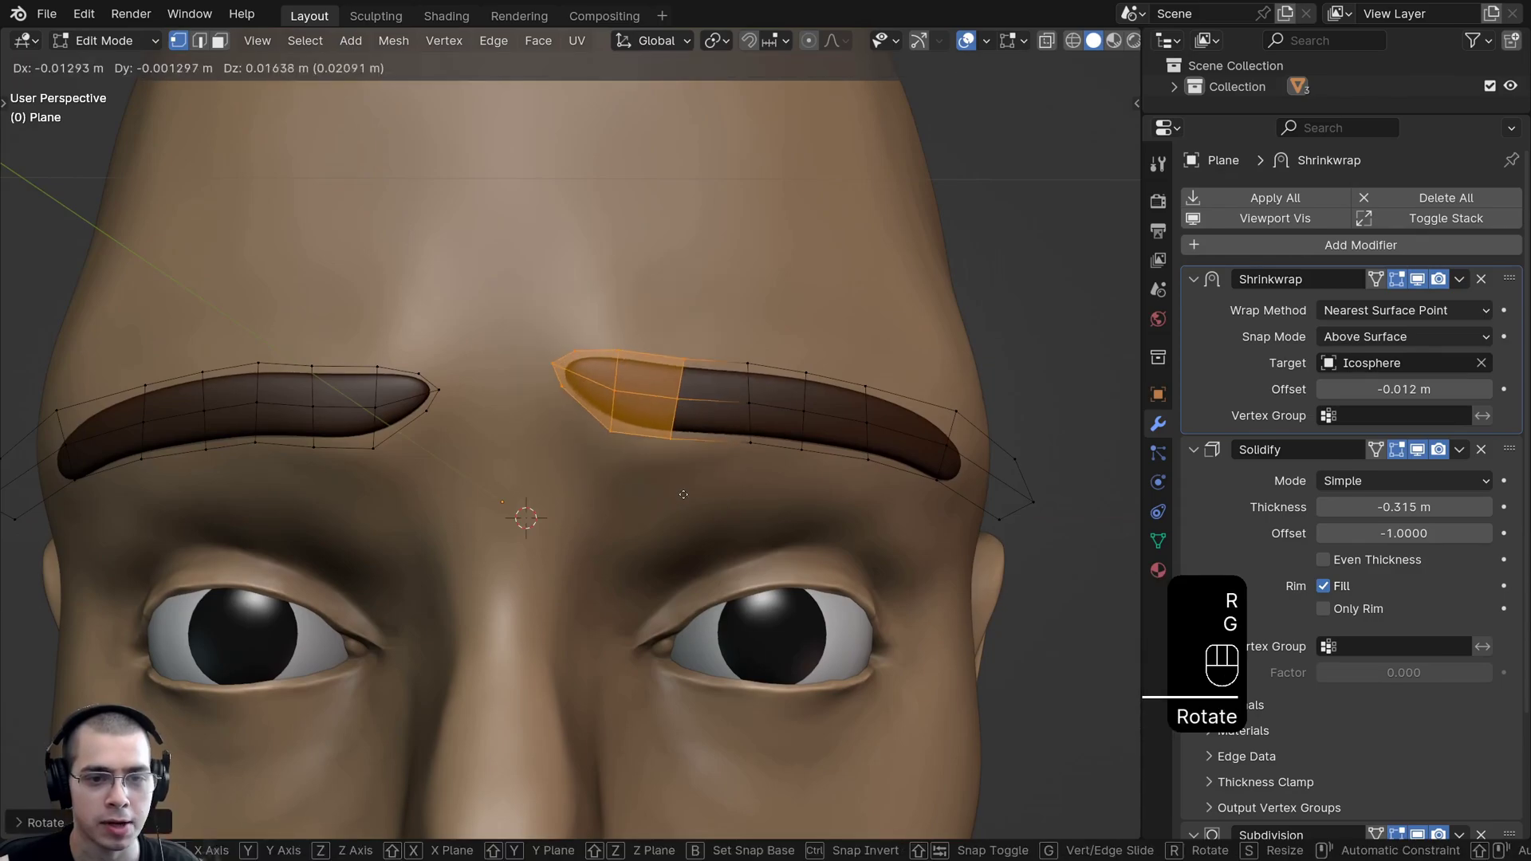
left_click(654, 497)
key("g")
left_click(666, 502)
Step: Rotate and reposition the innermost tip of the character's left eyebrow, then leave Edit Mode
key("a")
left_click_drag(616, 412, 617, 415)
key("r")
left_click(611, 495)
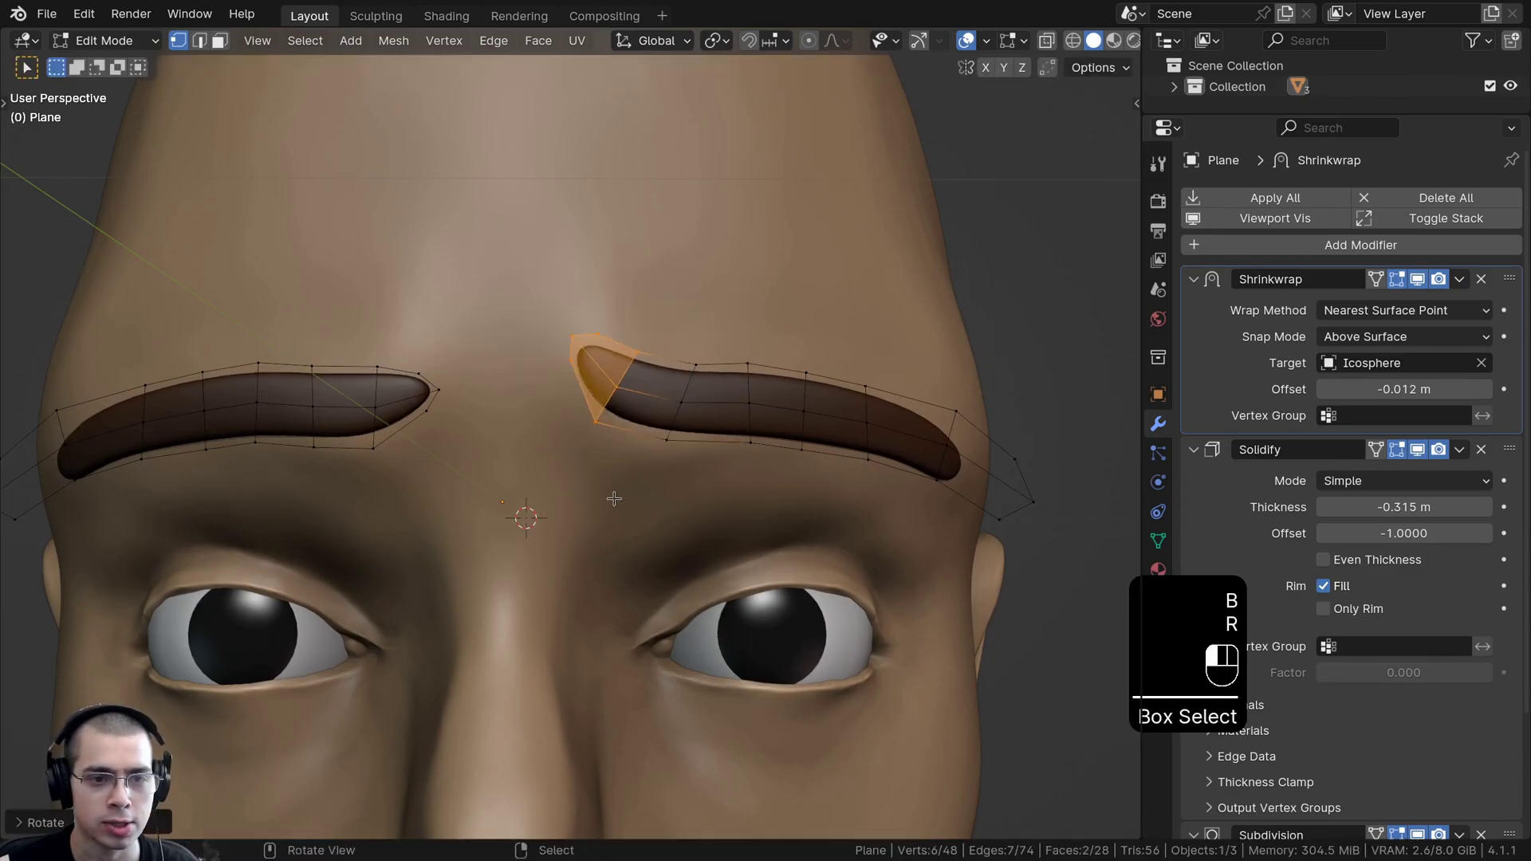
key("g")
left_click(678, 535)
key("a")
key("Tab")
Step: Examine how both eyebrows sit on the head from the front, the side and below
scroll(751, 466, "down", 6)
middle_click_drag(751, 467, 692, 466)
scroll(687, 454, "up", 4)
key("a")
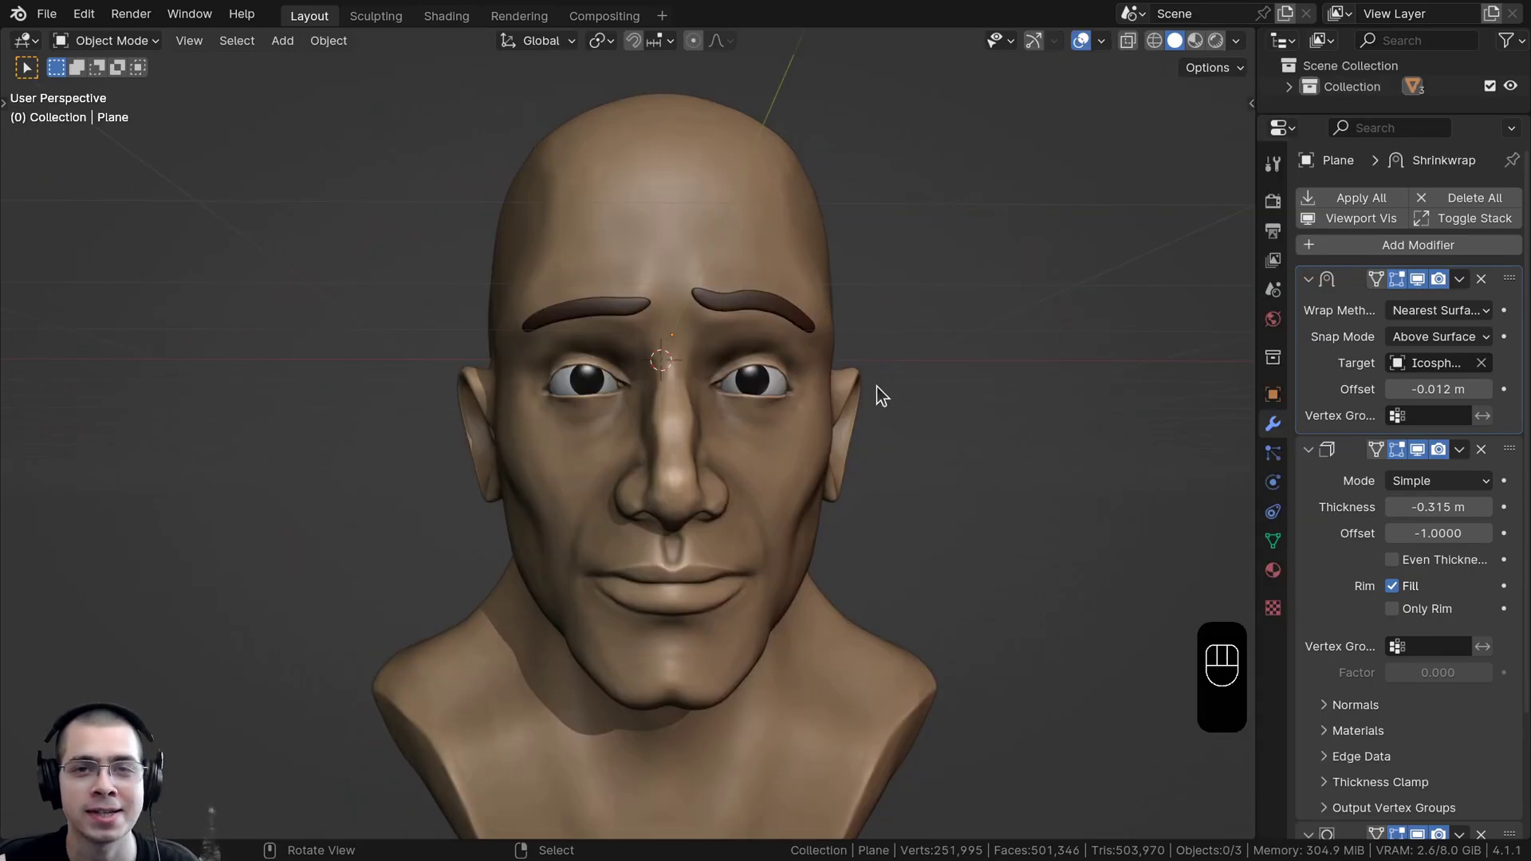
middle_click_drag(882, 393, 945, 424)
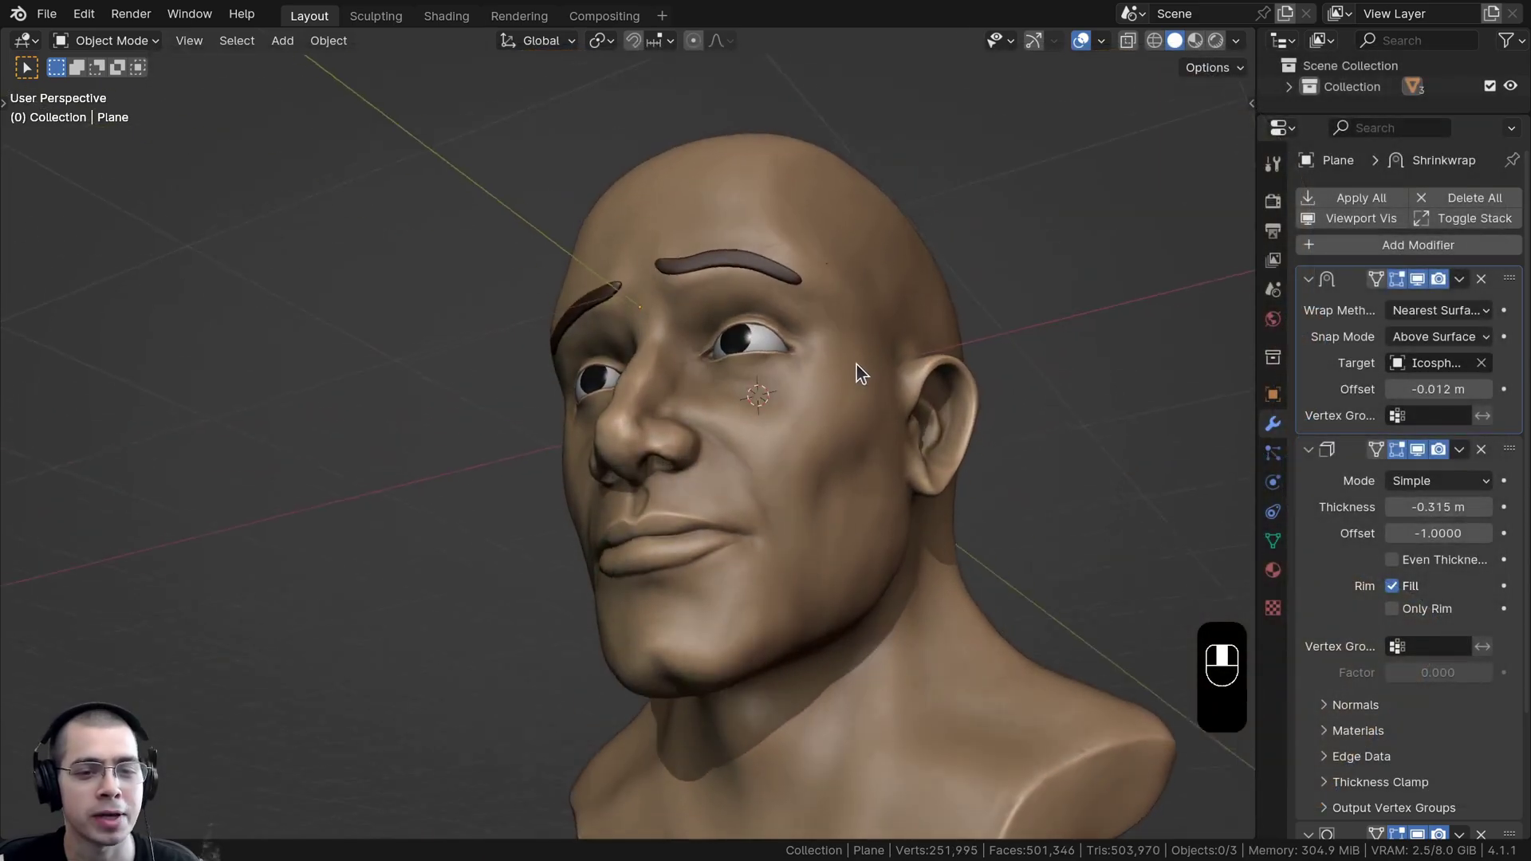
middle_click_drag(854, 369, 981, 335)
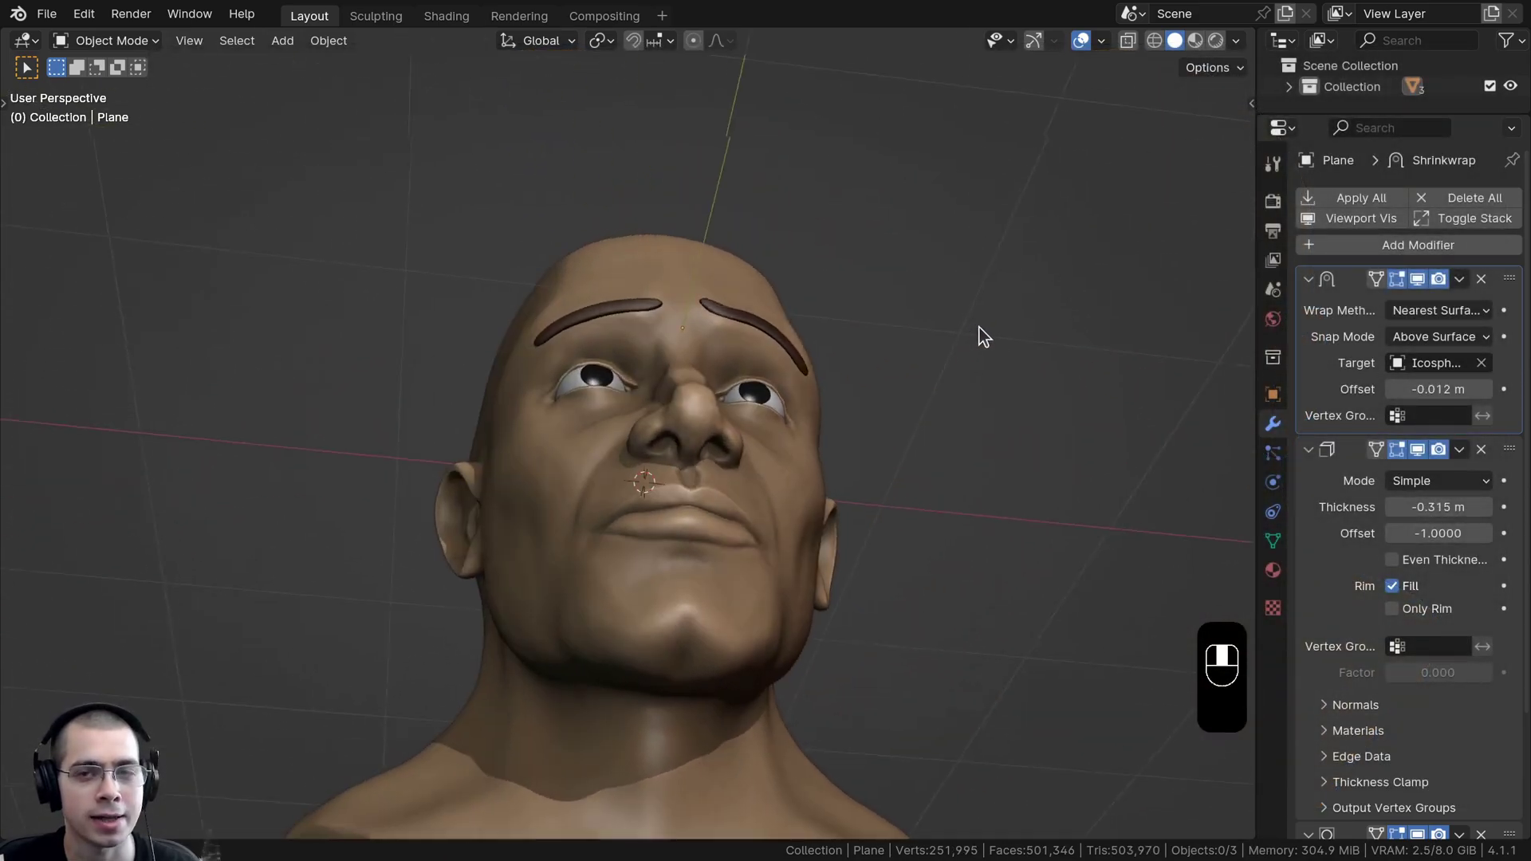